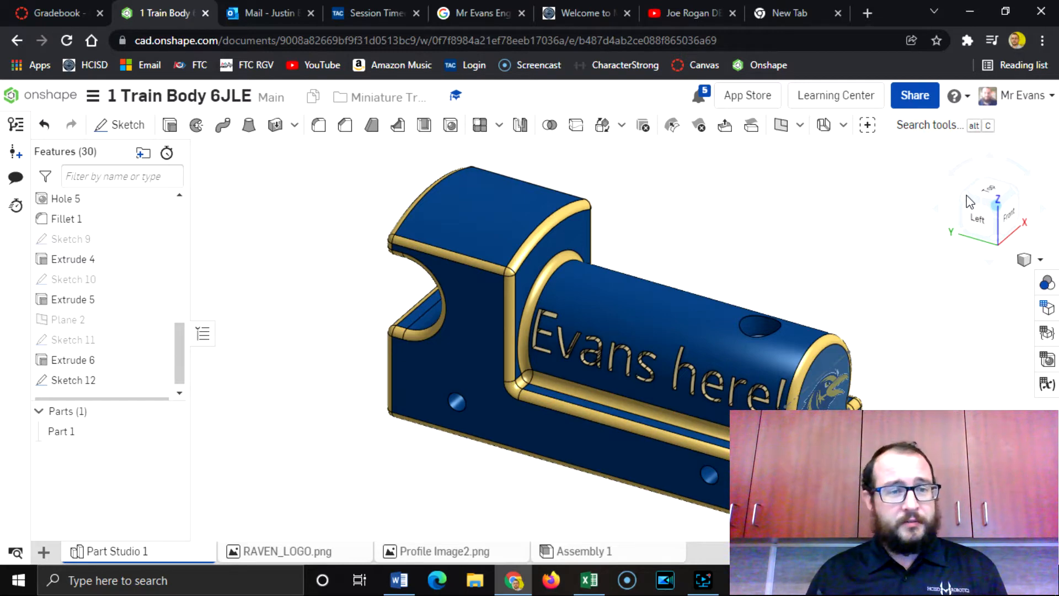
- Open the 1 Train body 5JLE document from the Miniature Train folder and show its list of appearances
click(57, 100)
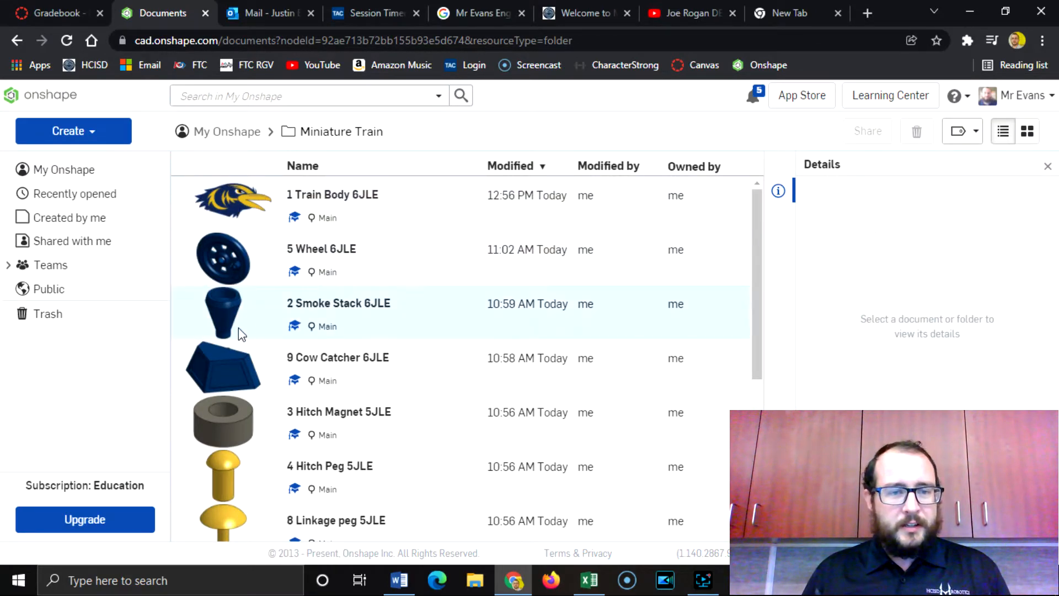
scroll(241, 327, down, 5)
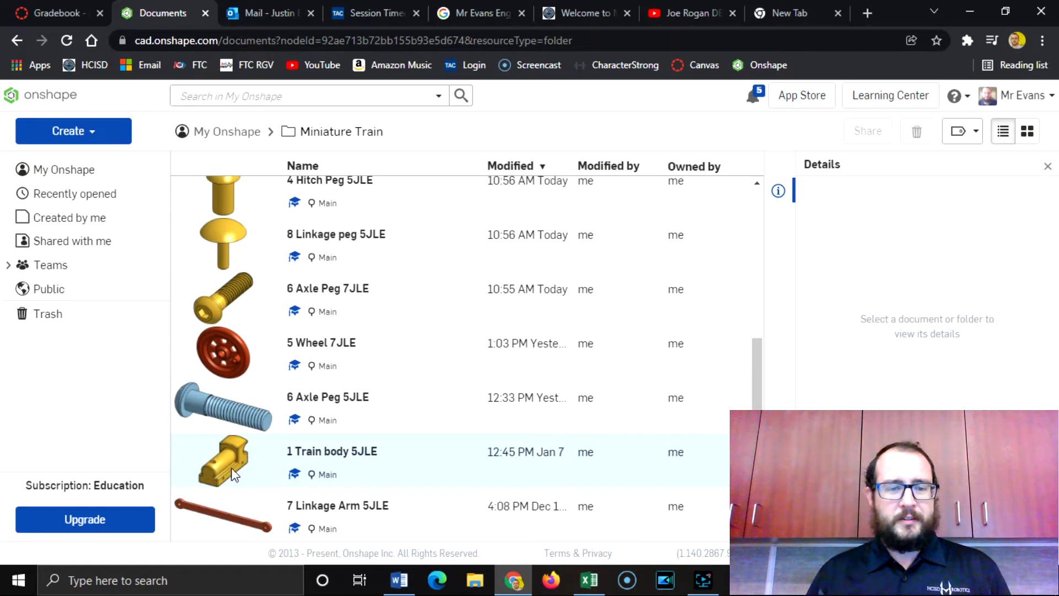
click(319, 455)
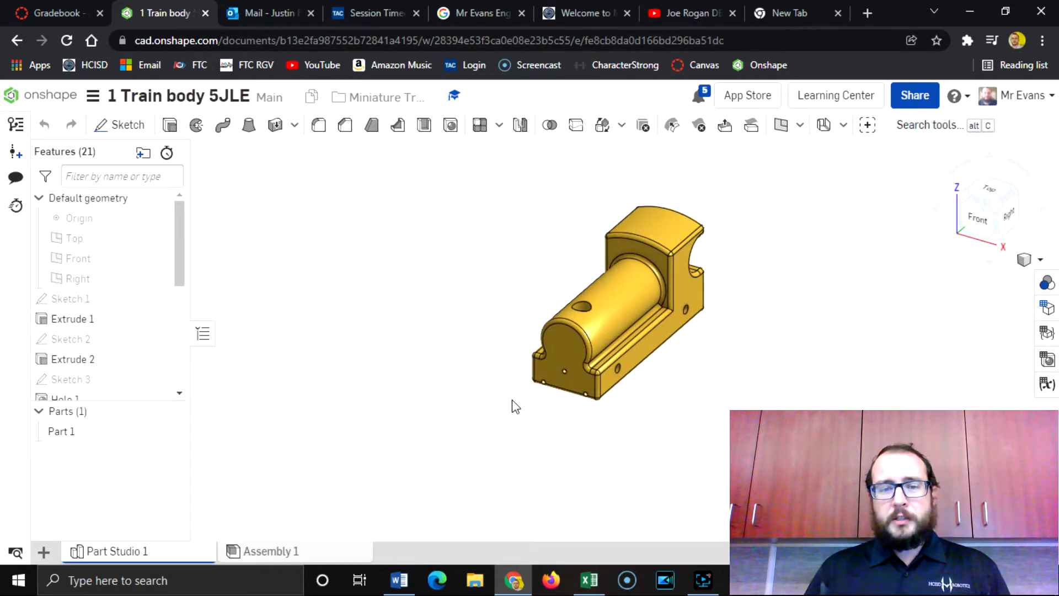
click(996, 205)
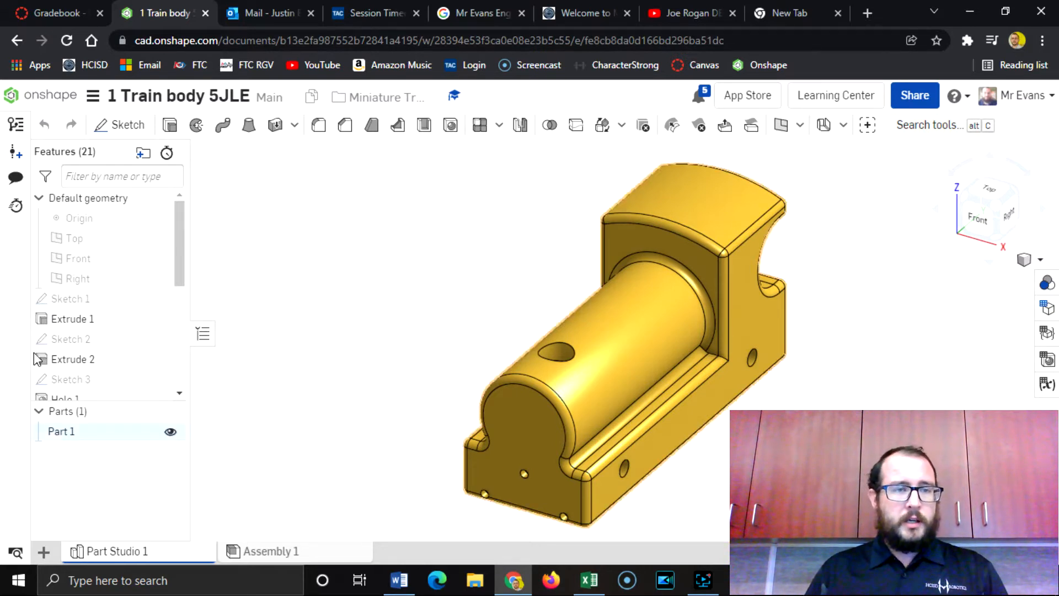
right_click(82, 440)
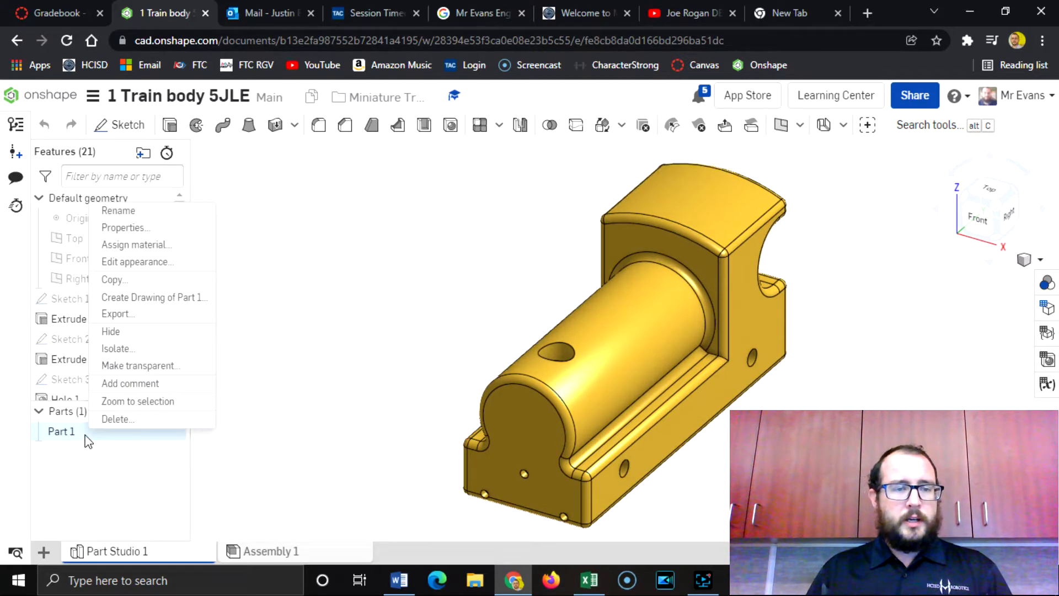
click(875, 368)
click(1046, 283)
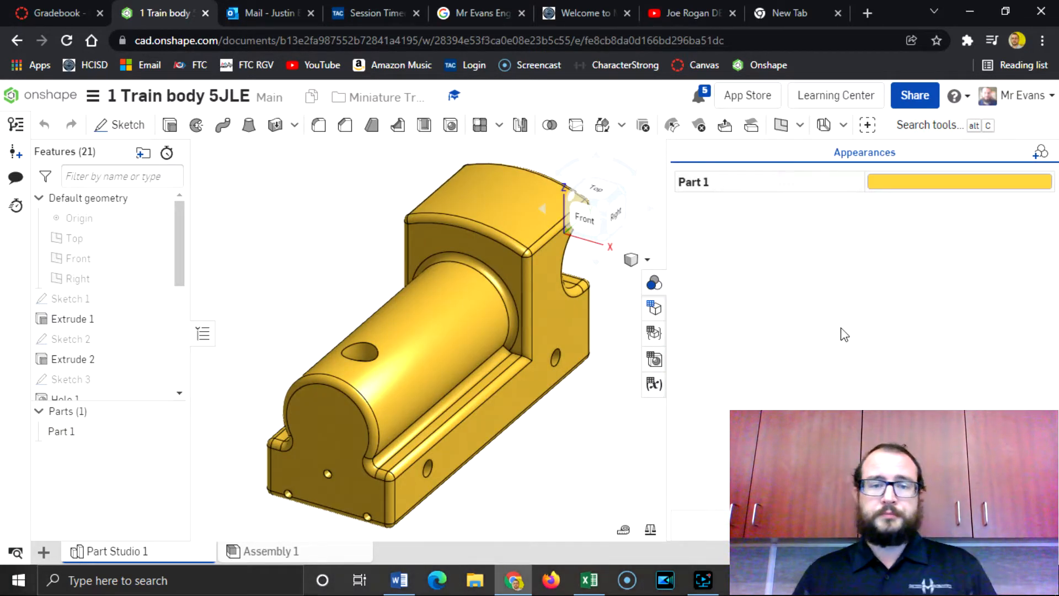
- Make Part 1 semi-transparent by setting its appearance opacity to 0.48
click(898, 182)
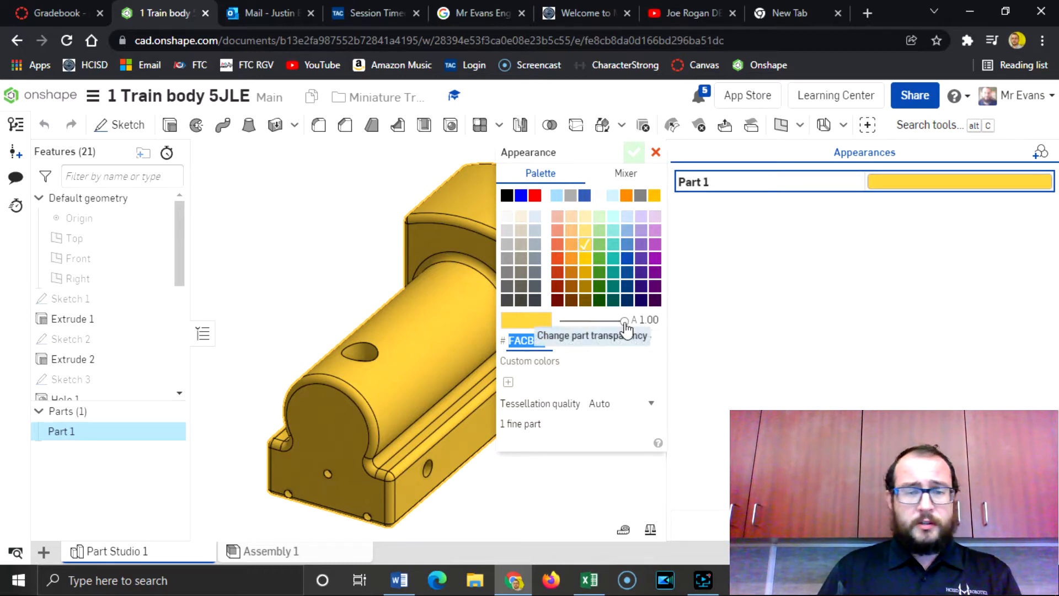
drag(625, 326, 591, 327)
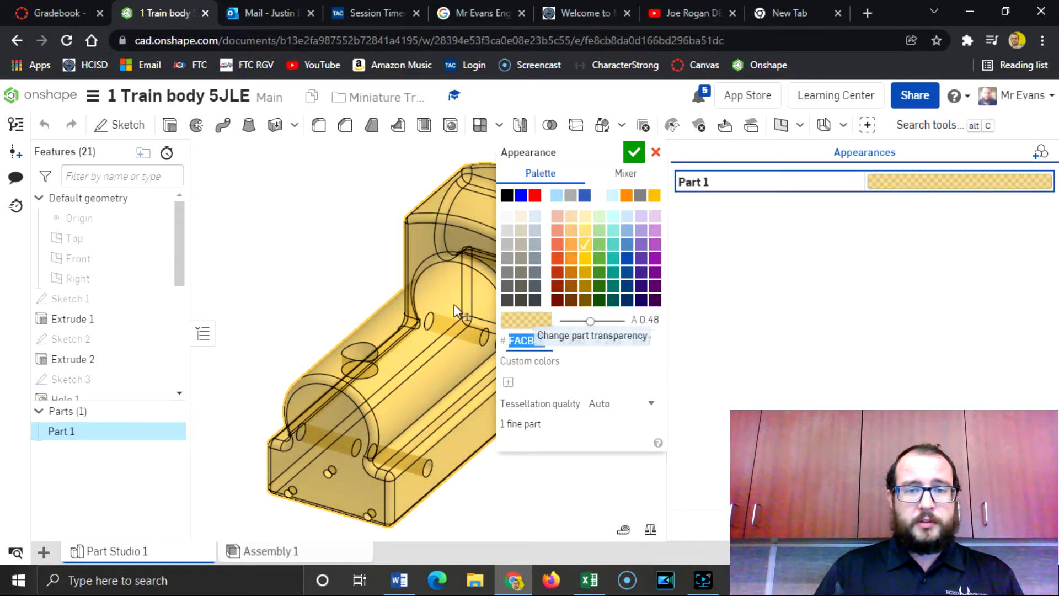
click(633, 153)
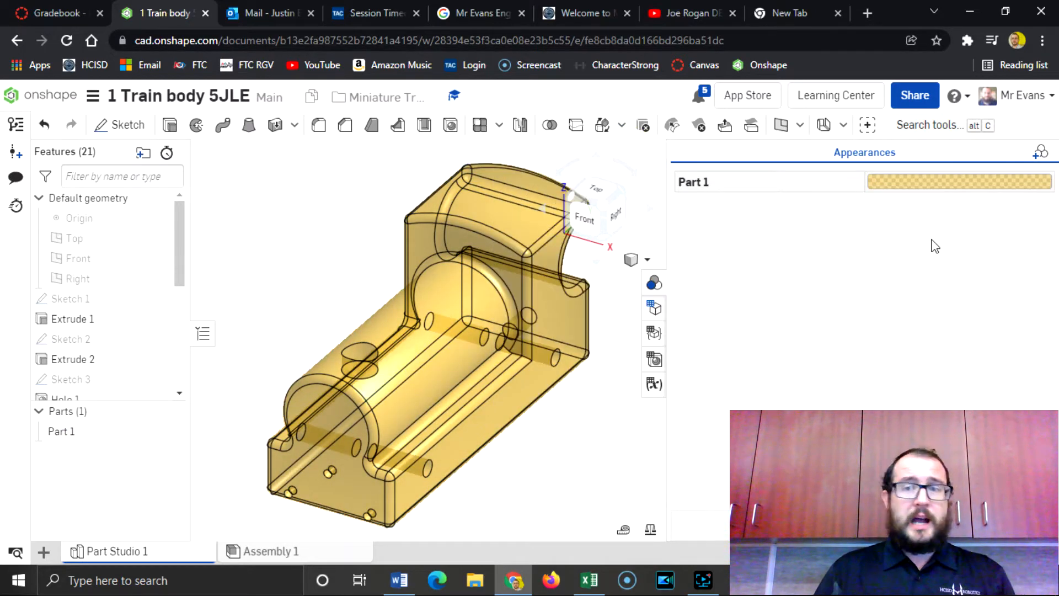
- Restore Part 1's appearance to full opacity
click(939, 182)
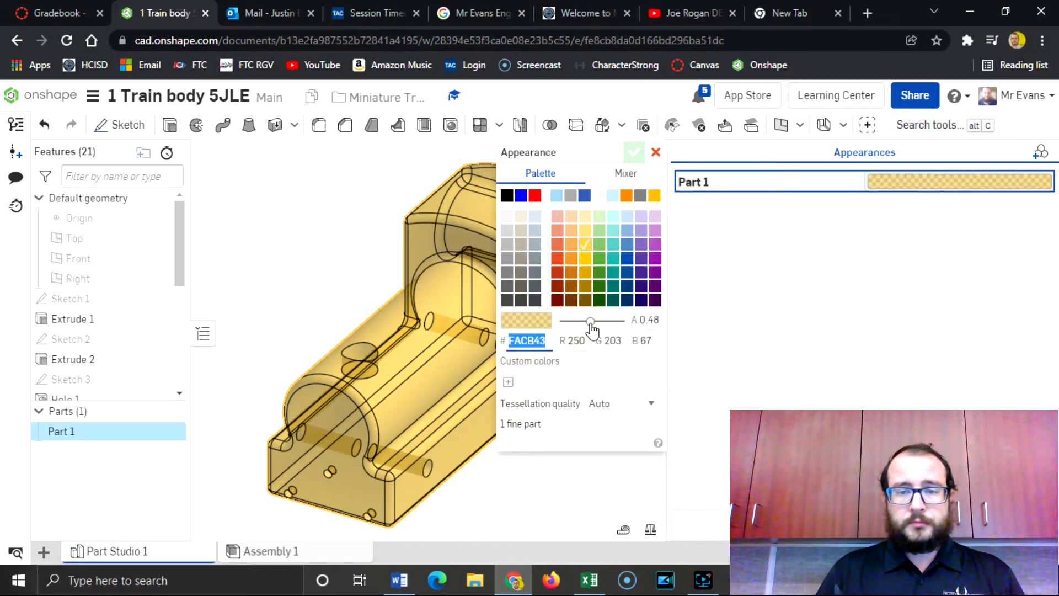
drag(590, 327, 623, 321)
click(633, 152)
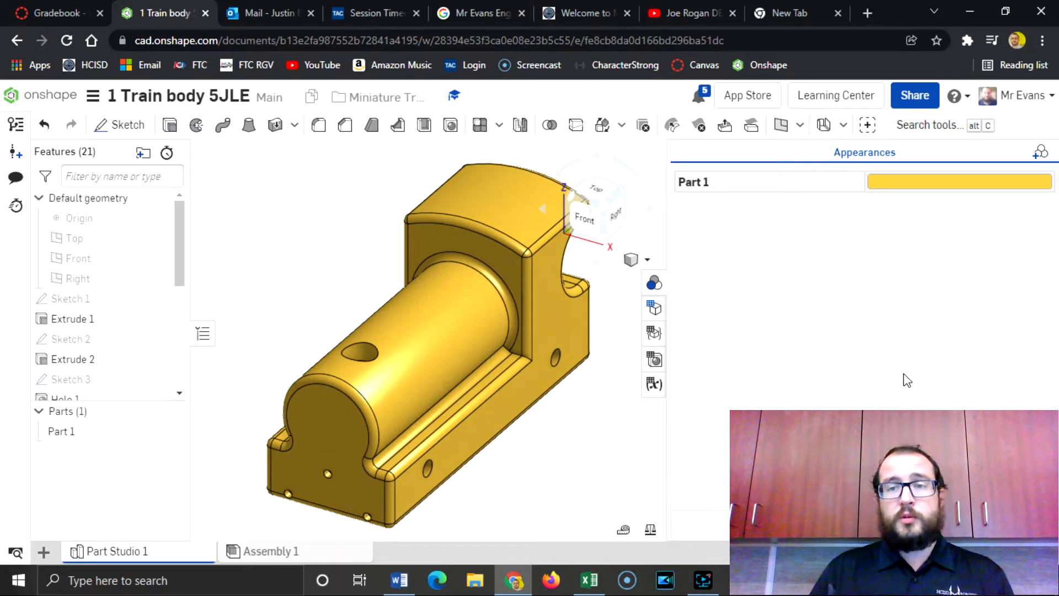
- Add a face appearance that colors the cylindrical boiler face green (5FA73D)
click(1039, 155)
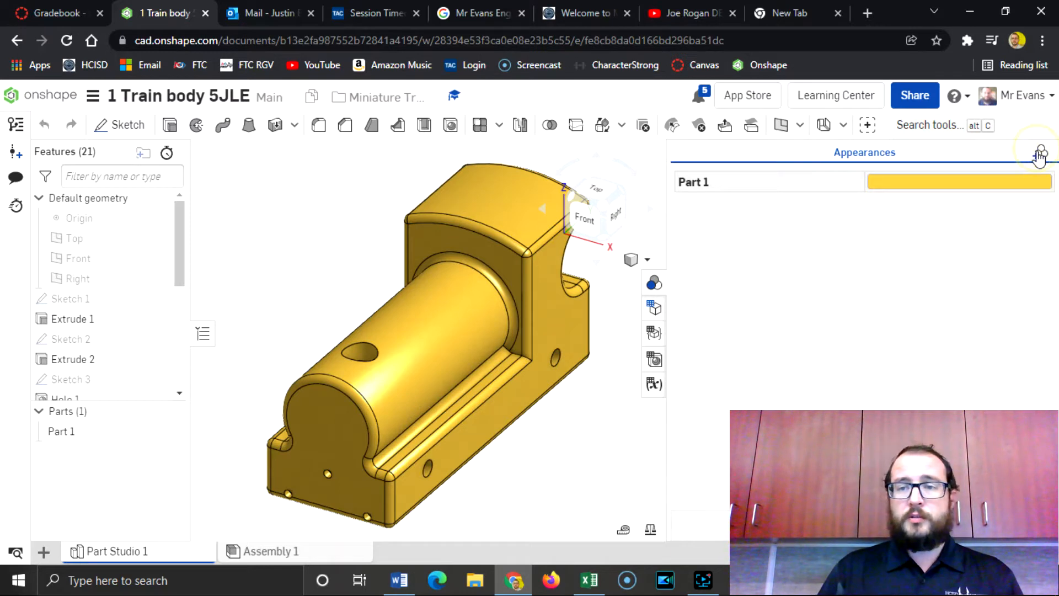
click(439, 341)
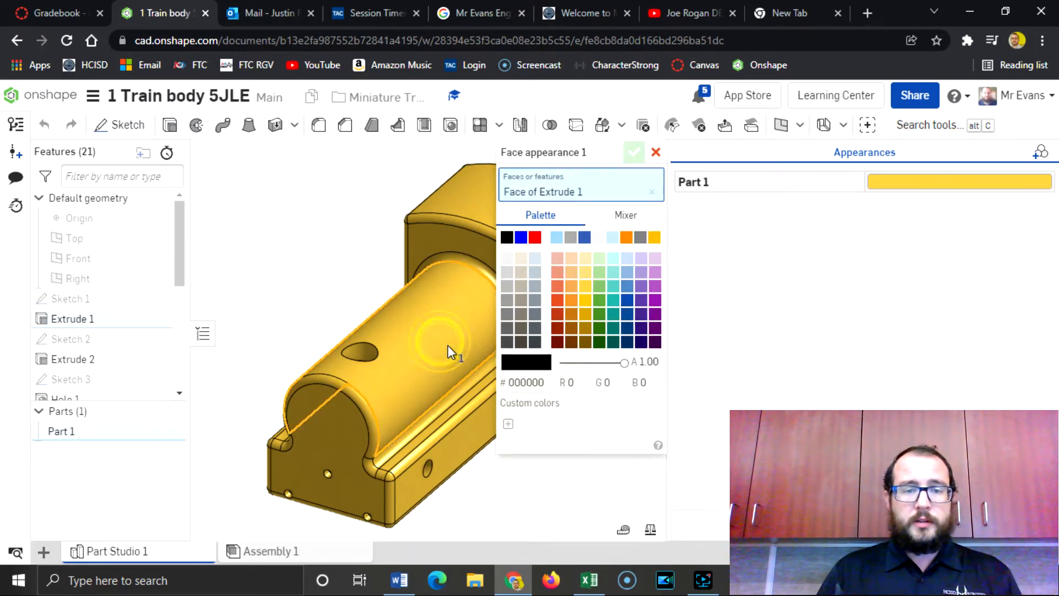
click(598, 300)
click(633, 153)
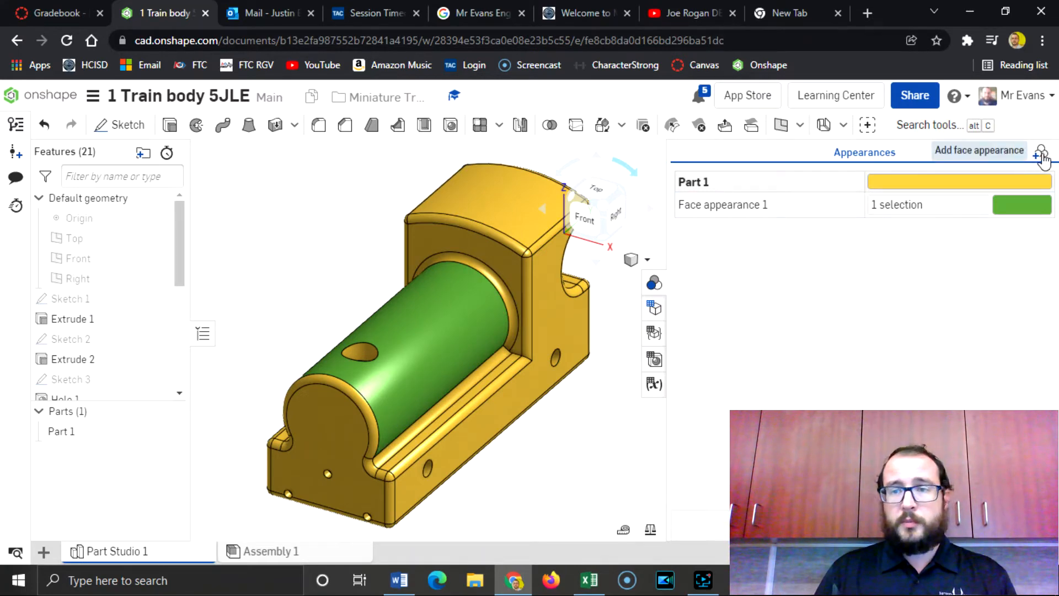
- Edit the green face appearance to apply to Fillet 1 instead of the boiler face, using the darkest green in the palette
double_click(740, 204)
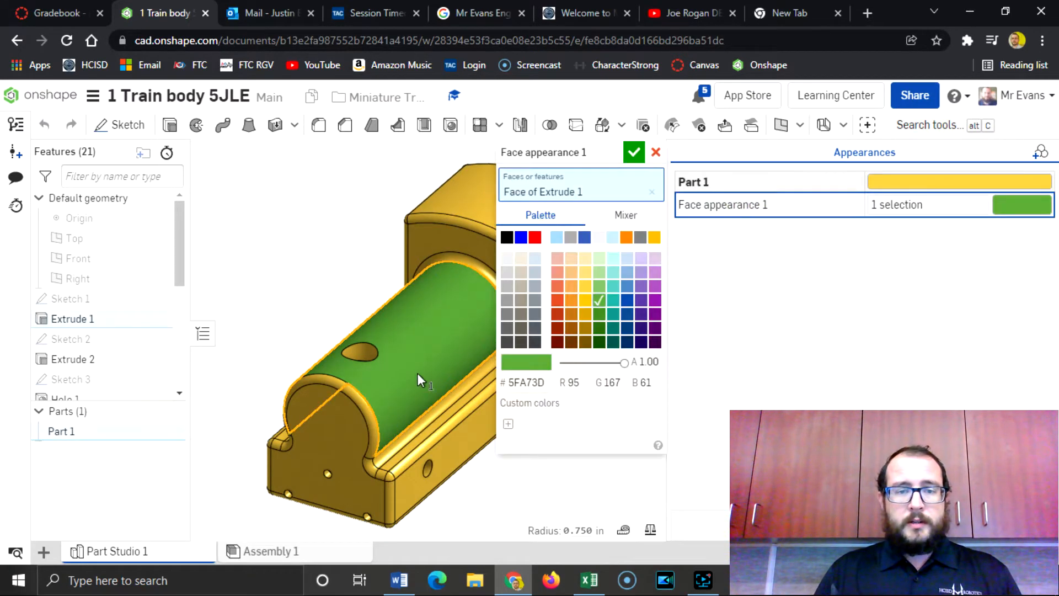
click(652, 192)
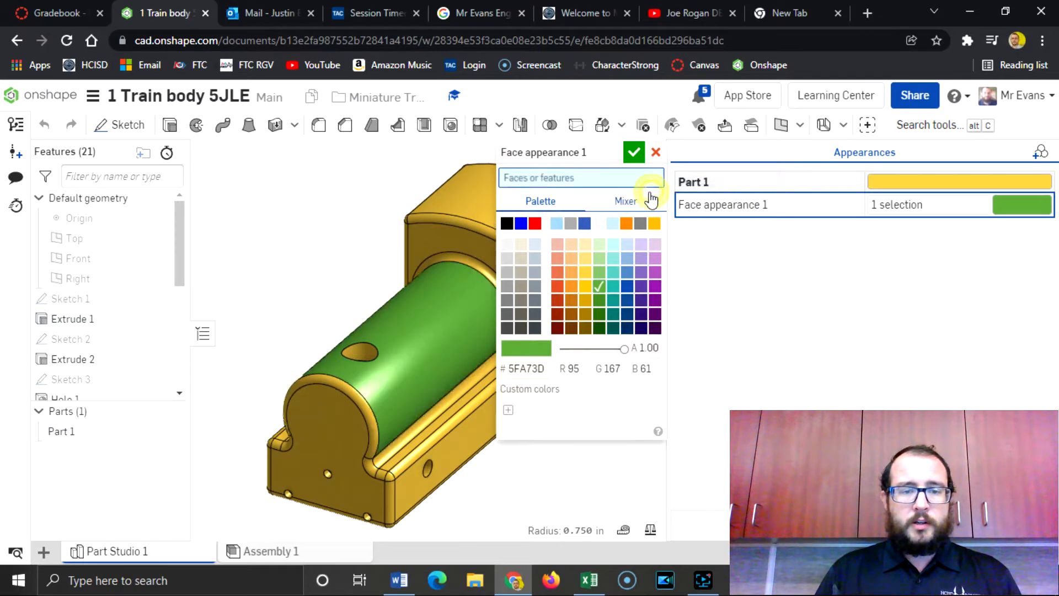
drag(178, 234, 183, 351)
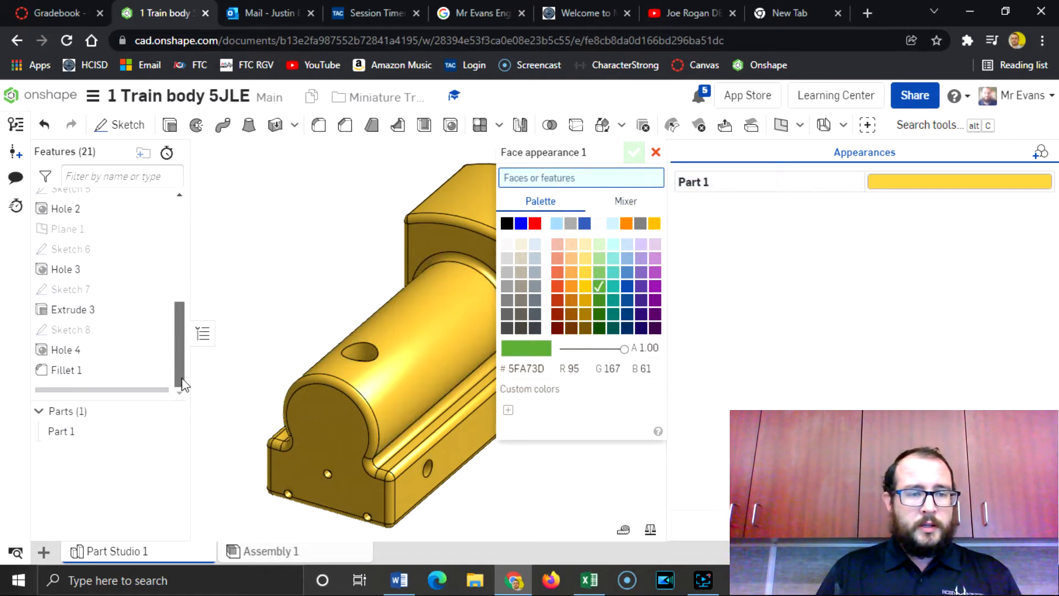
click(81, 371)
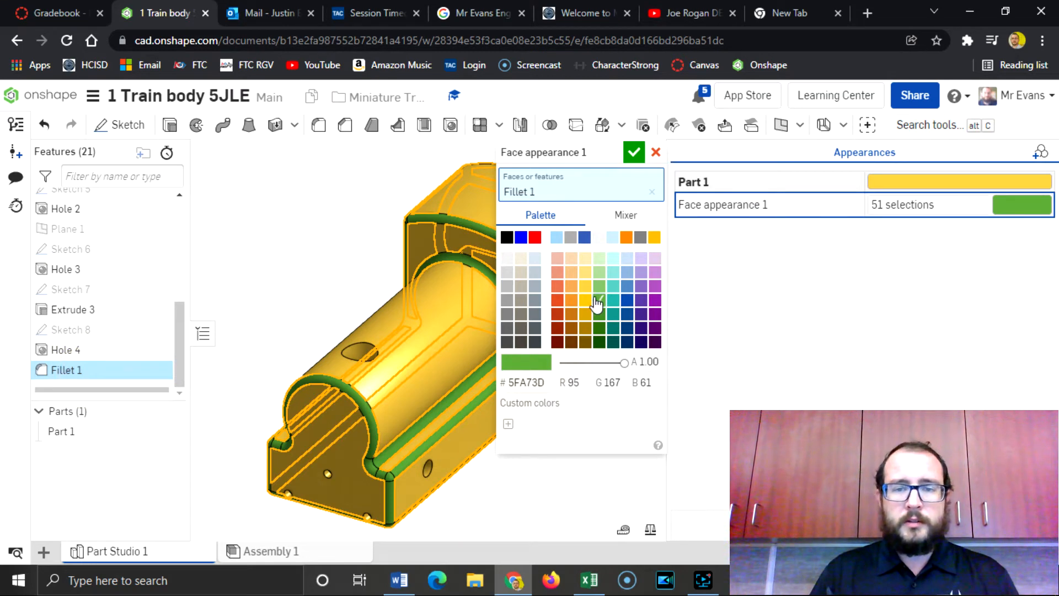
click(598, 327)
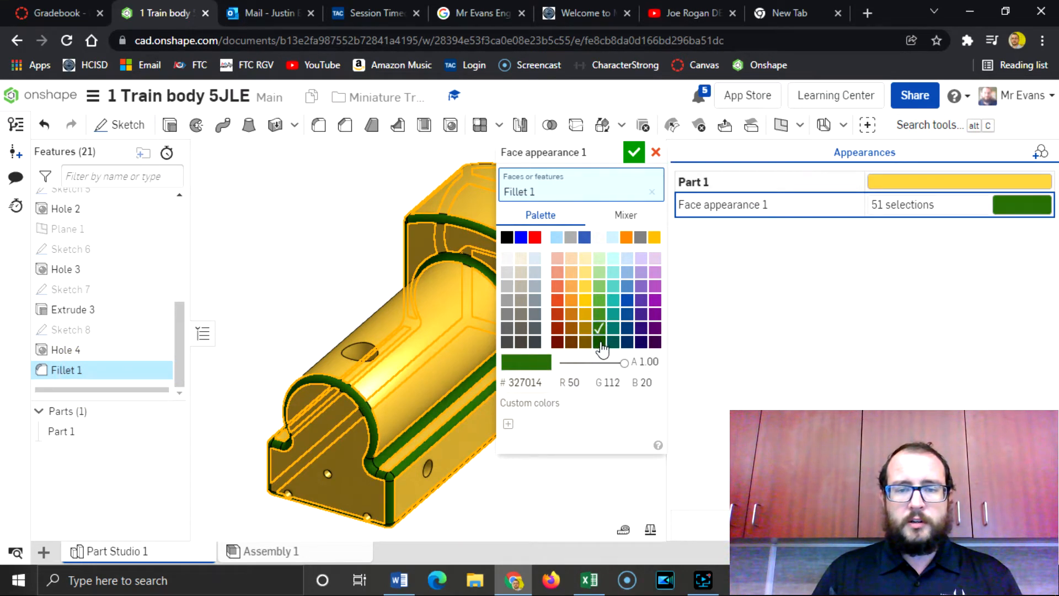
click(600, 342)
click(633, 152)
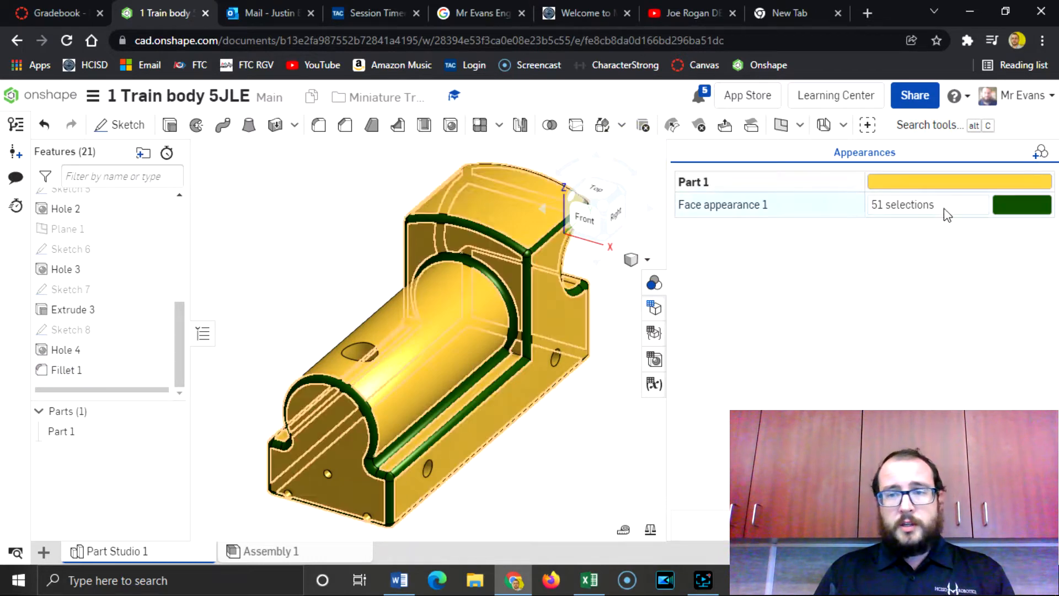
- Add a second face appearance in gray (807C70) covering Hole 4, Hole 3, Hole 2 and Hole 1, and close the appearances list
click(1040, 154)
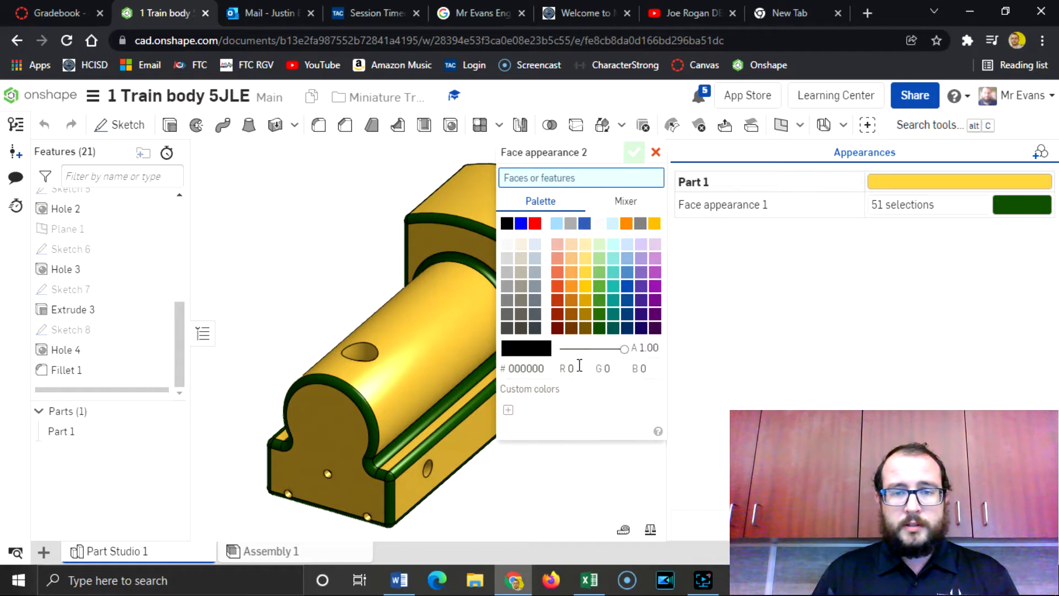
click(521, 302)
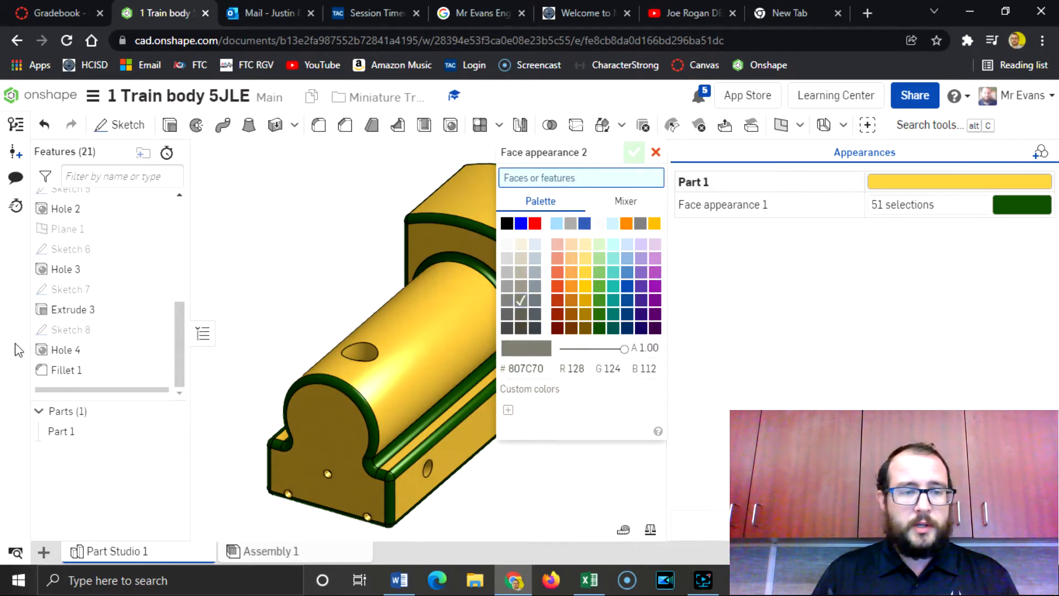
click(67, 352)
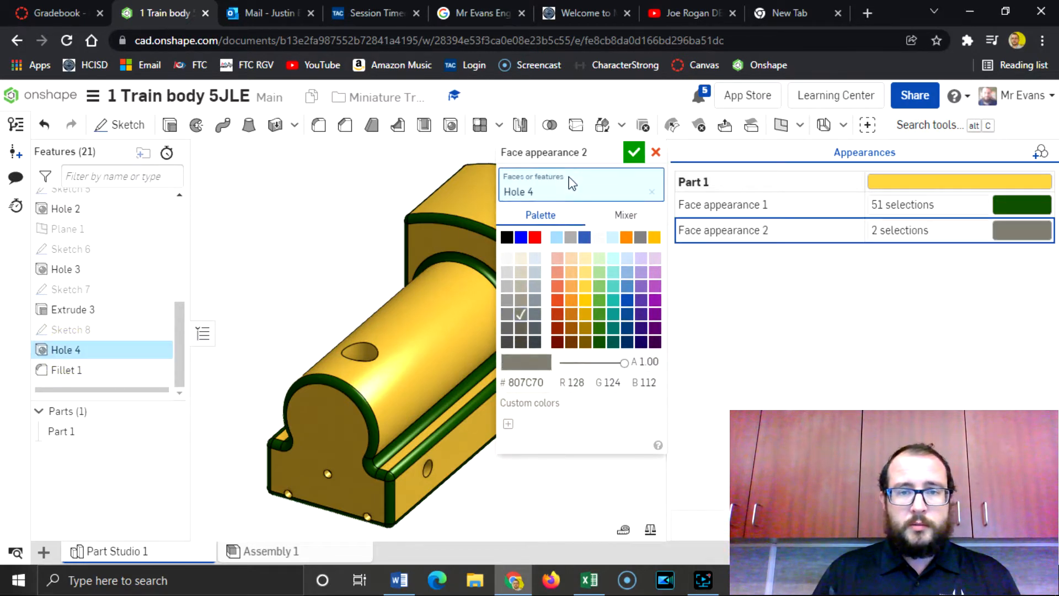
click(80, 267)
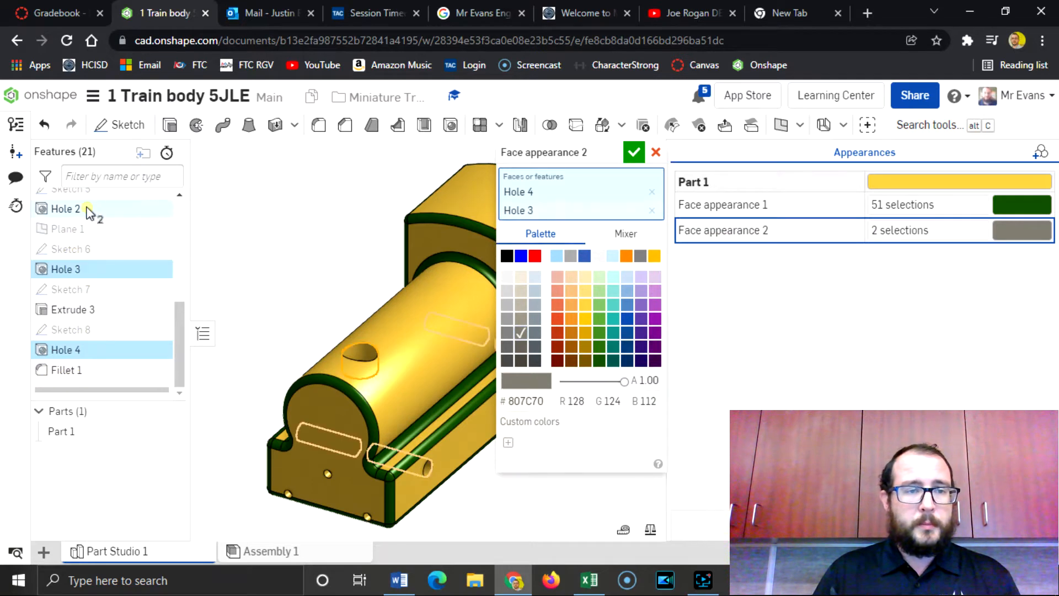
click(88, 208)
drag(177, 333, 178, 216)
click(94, 260)
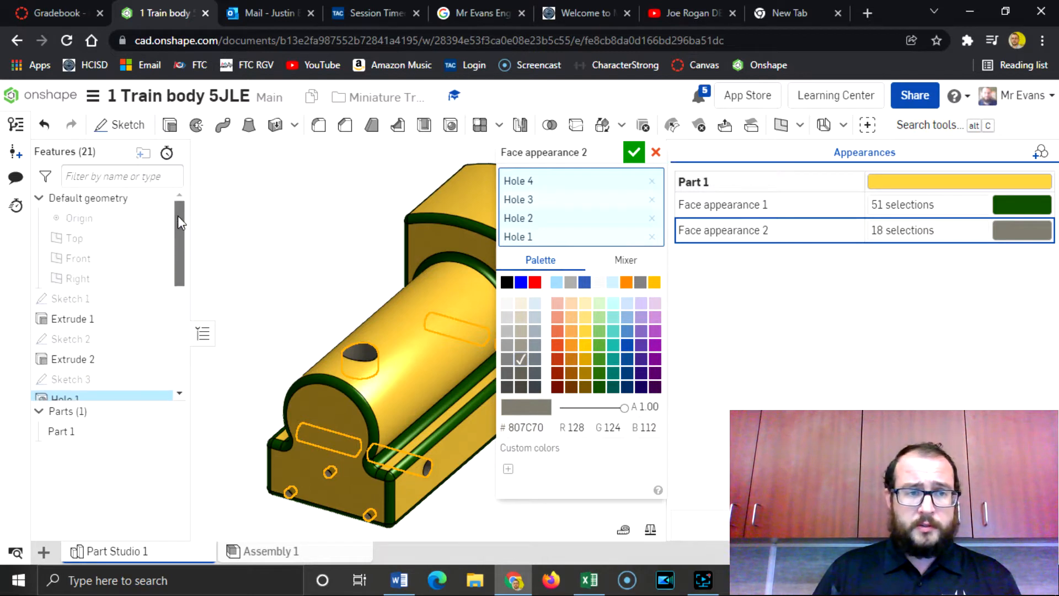
click(634, 155)
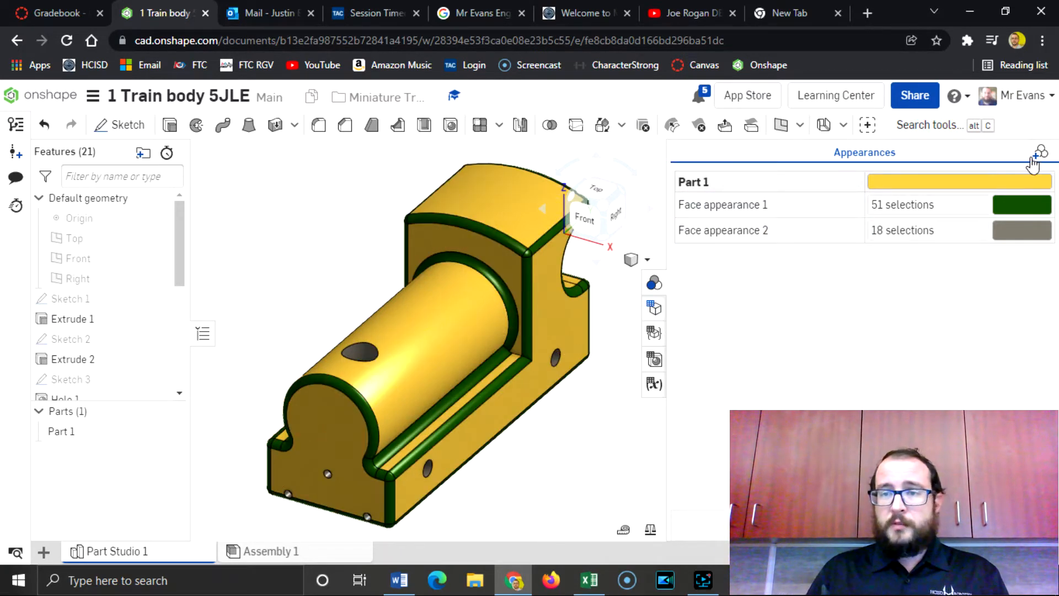
click(652, 281)
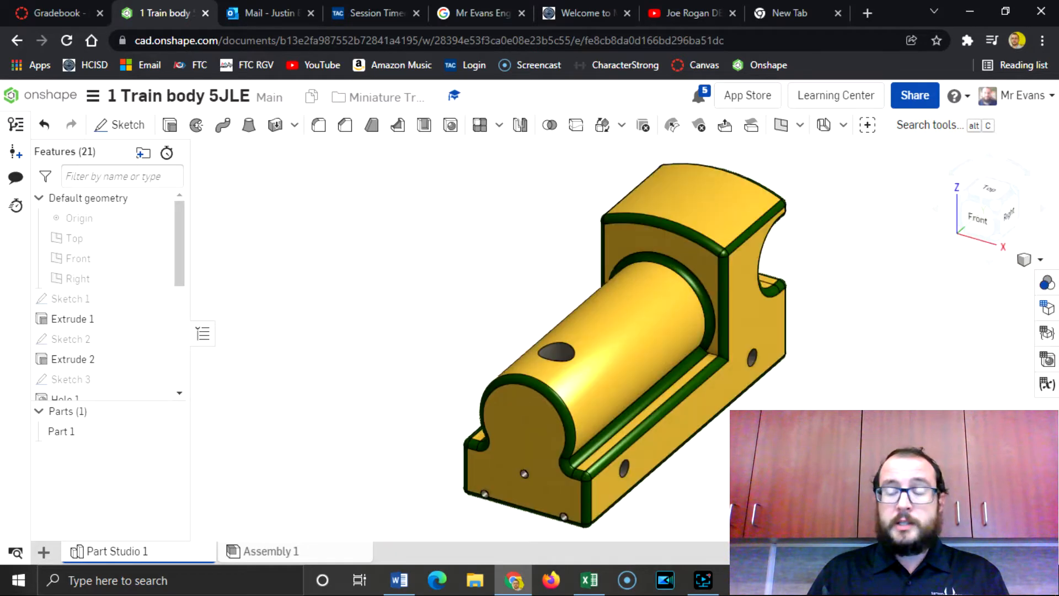
- Import the image RavenUp_Ignite-blue.jpg from the Cano Logos folder into the document and dismiss the notifications
click(43, 553)
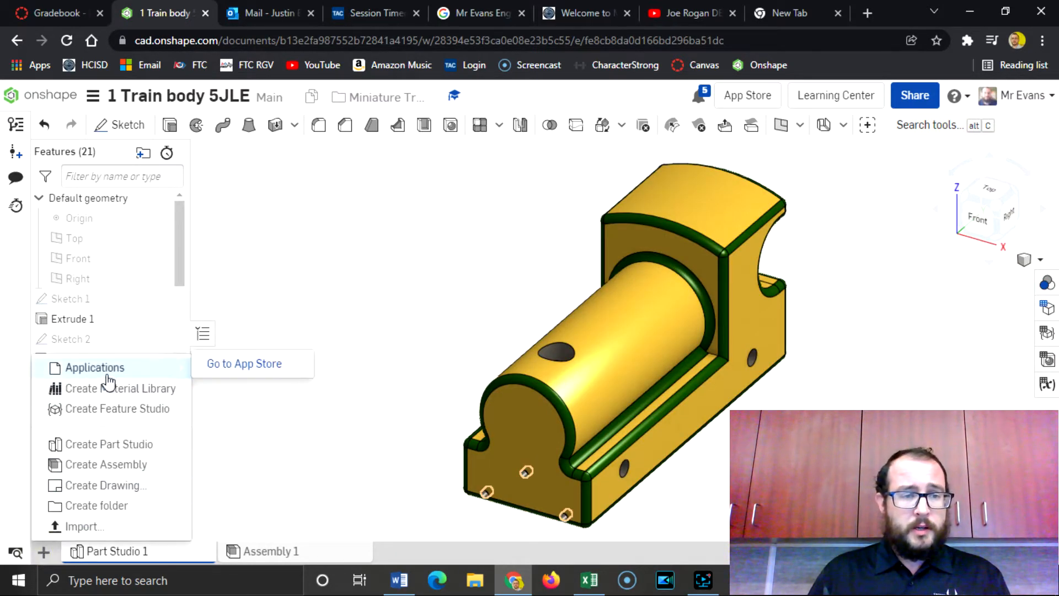
click(97, 526)
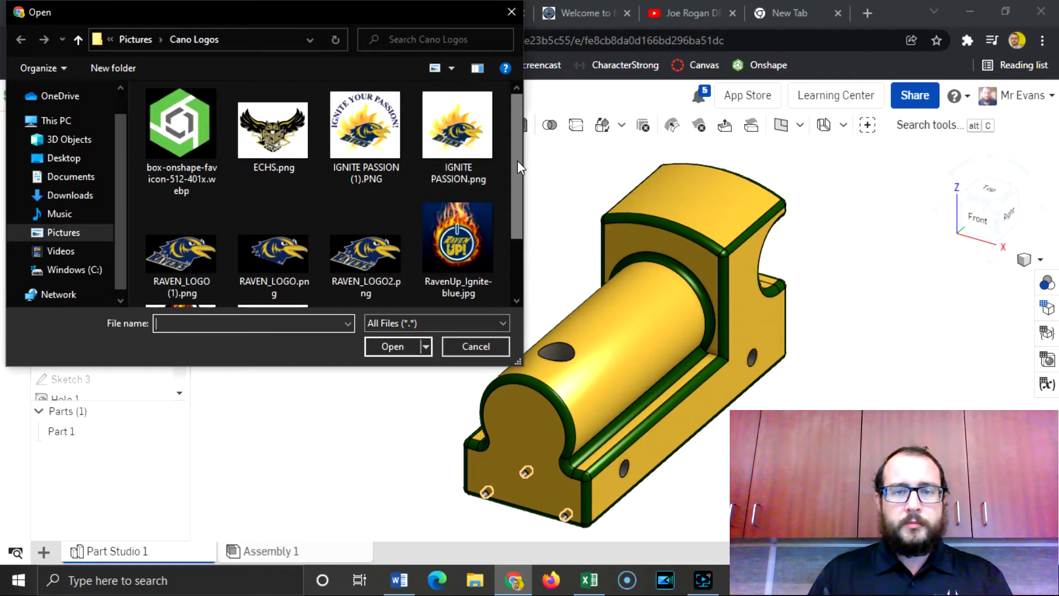
drag(518, 160, 522, 216)
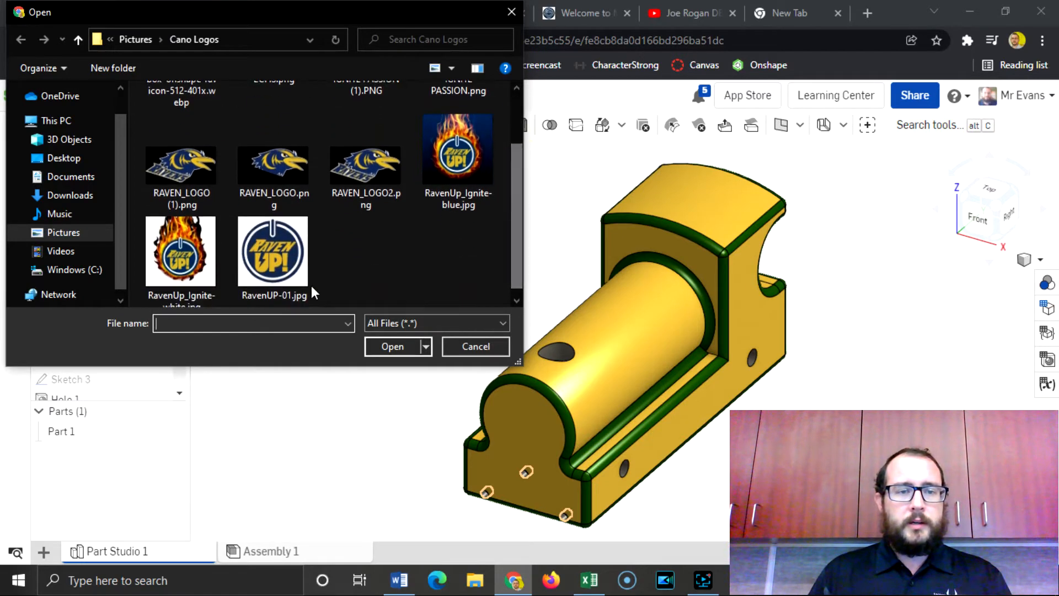
click(284, 253)
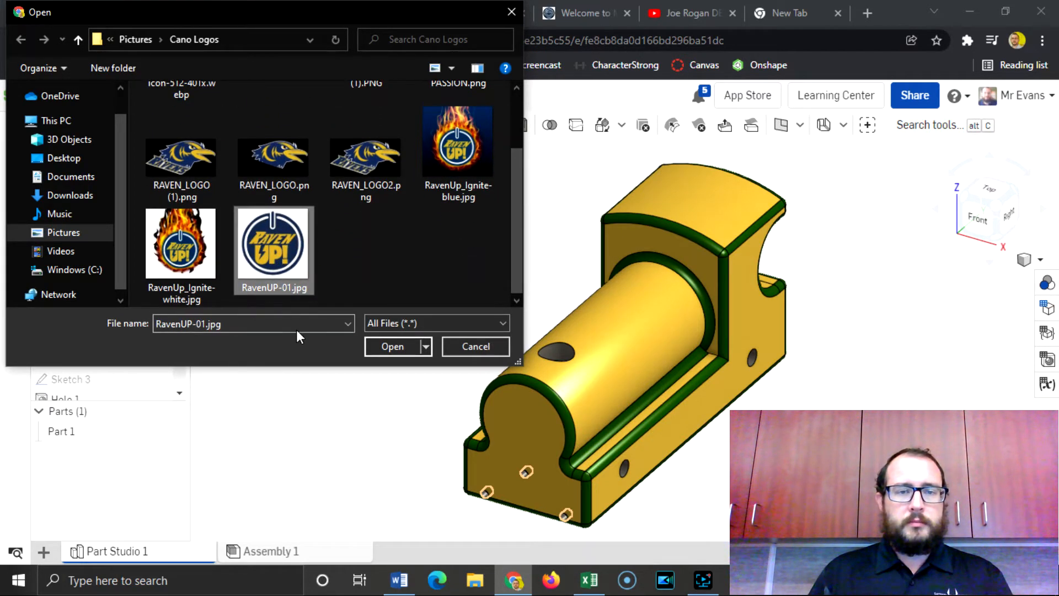
click(457, 149)
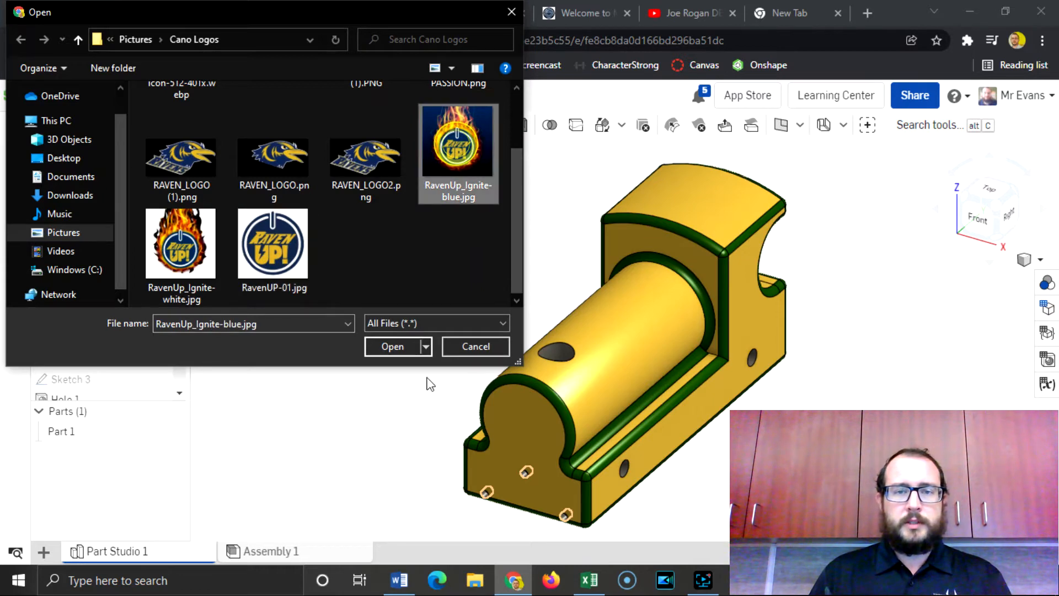
click(403, 347)
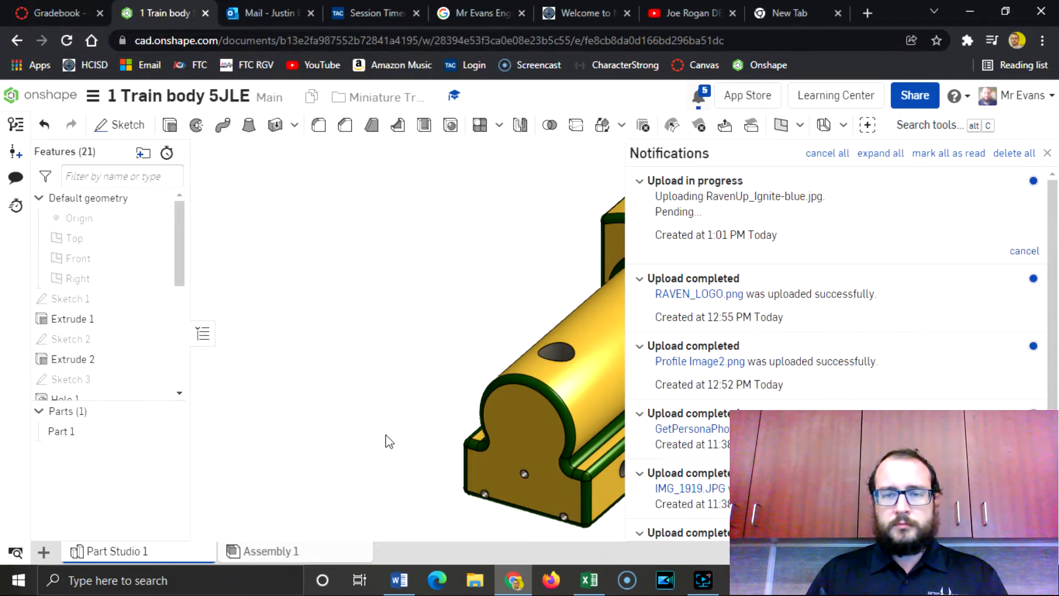
click(1047, 155)
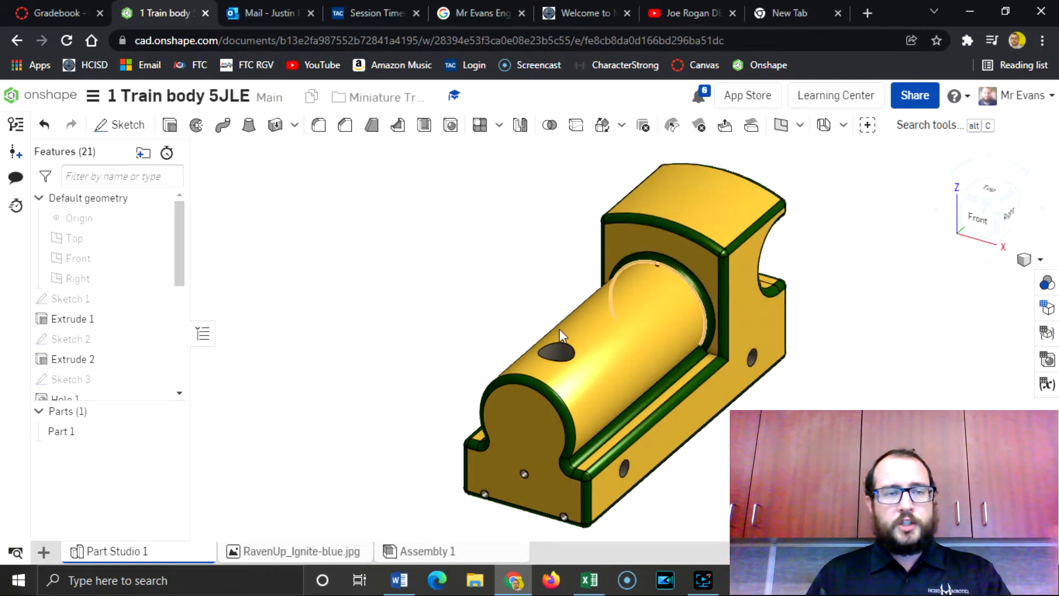
- Leave the document and look through My Onshape, the documents created by me and the Miniature Train folder for the imported image
click(42, 95)
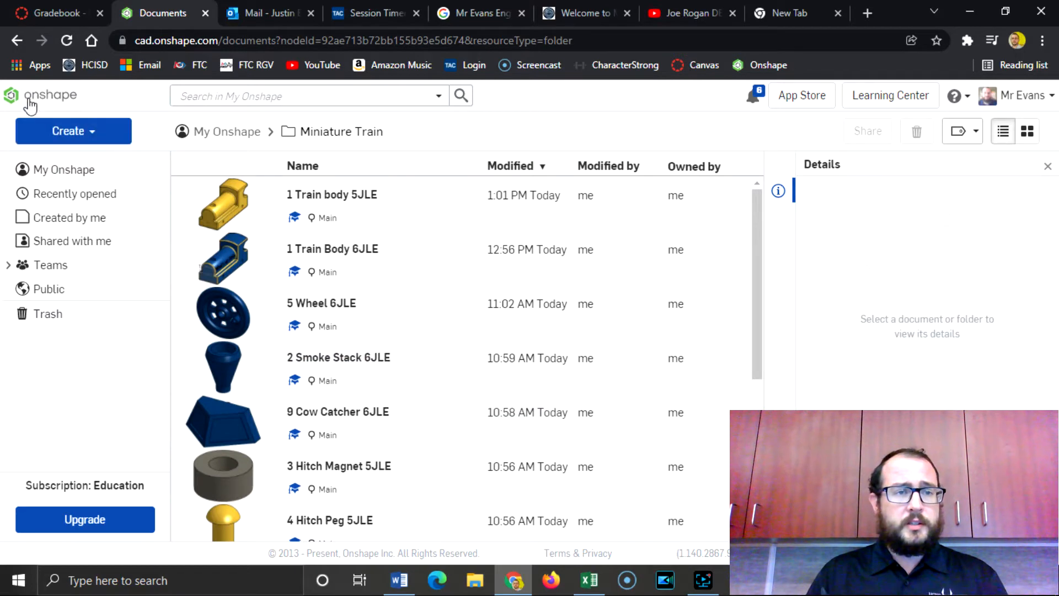
click(238, 131)
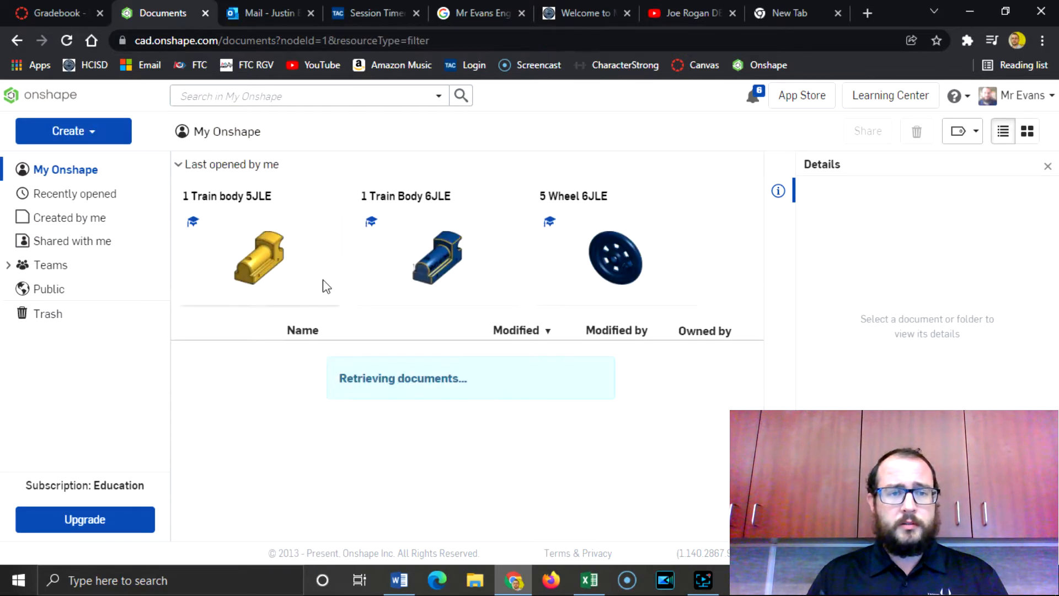
scroll(580, 381, down, 3)
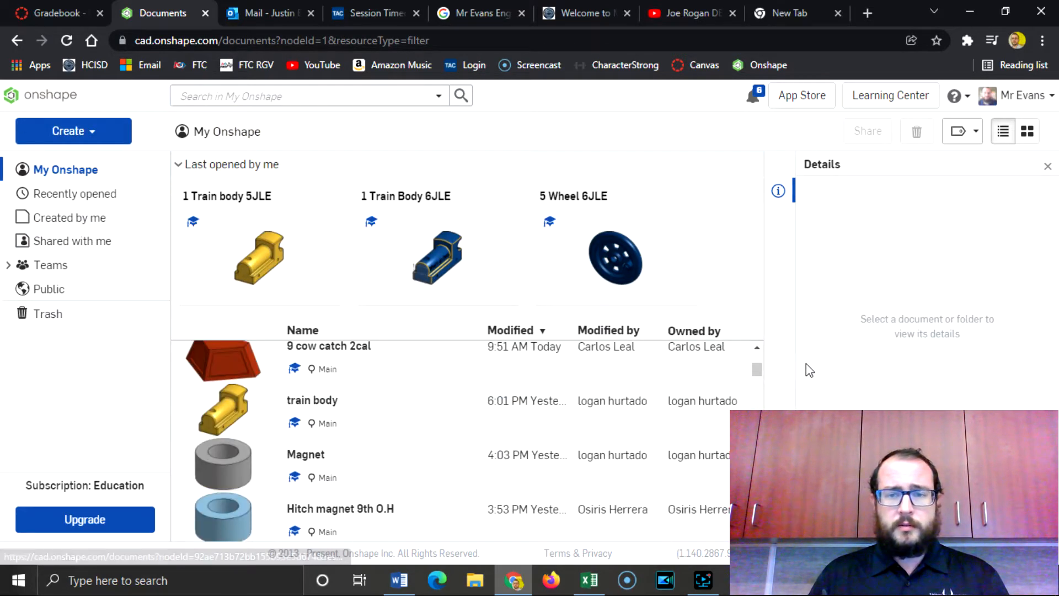
drag(756, 370, 757, 348)
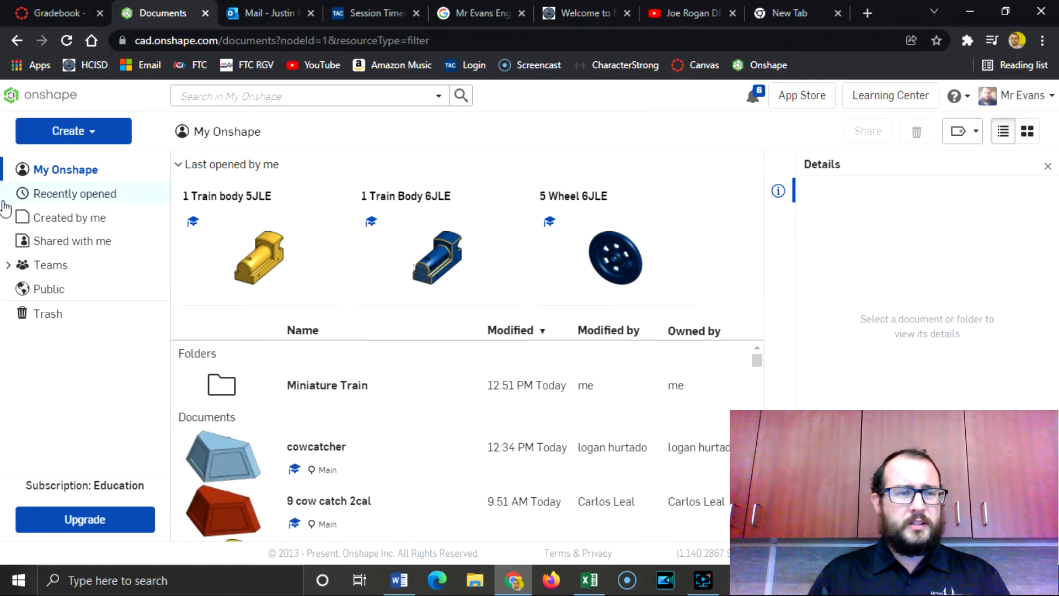
click(92, 218)
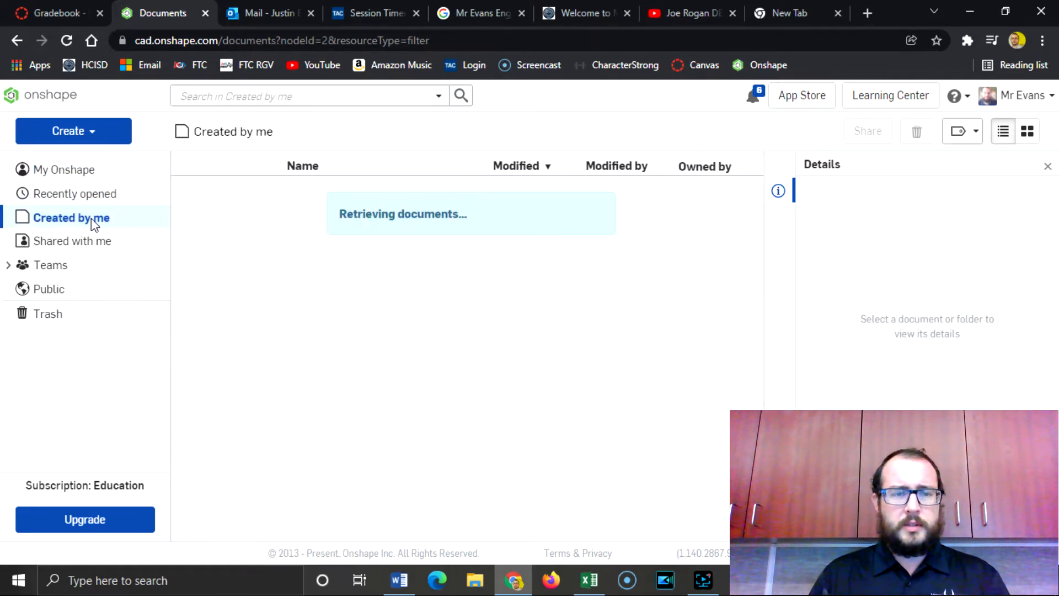
click(80, 170)
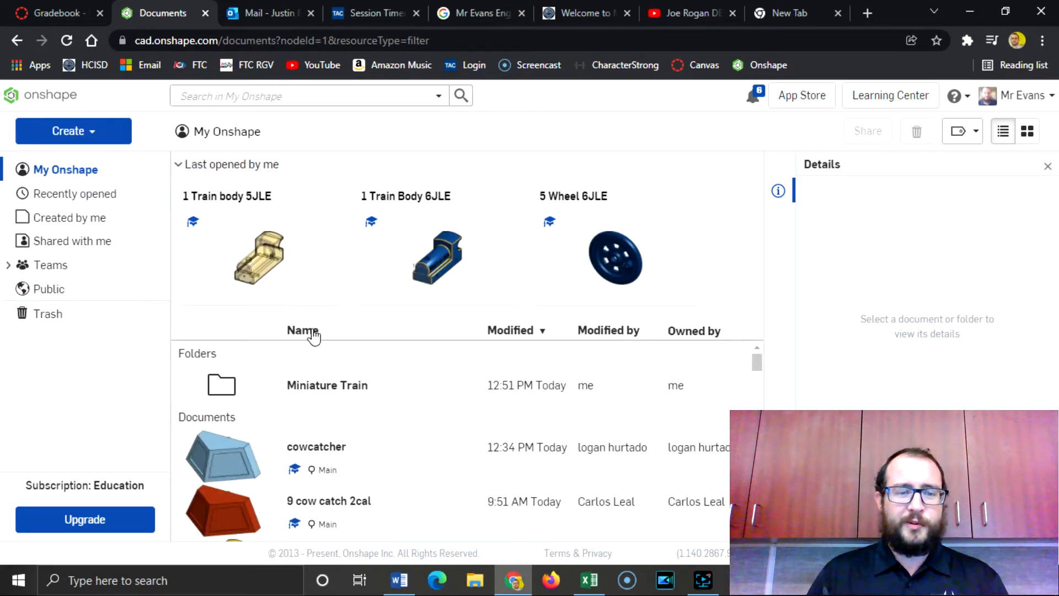
scroll(345, 359, down, 1)
scroll(346, 358, down, 4)
scroll(362, 409, up, 5)
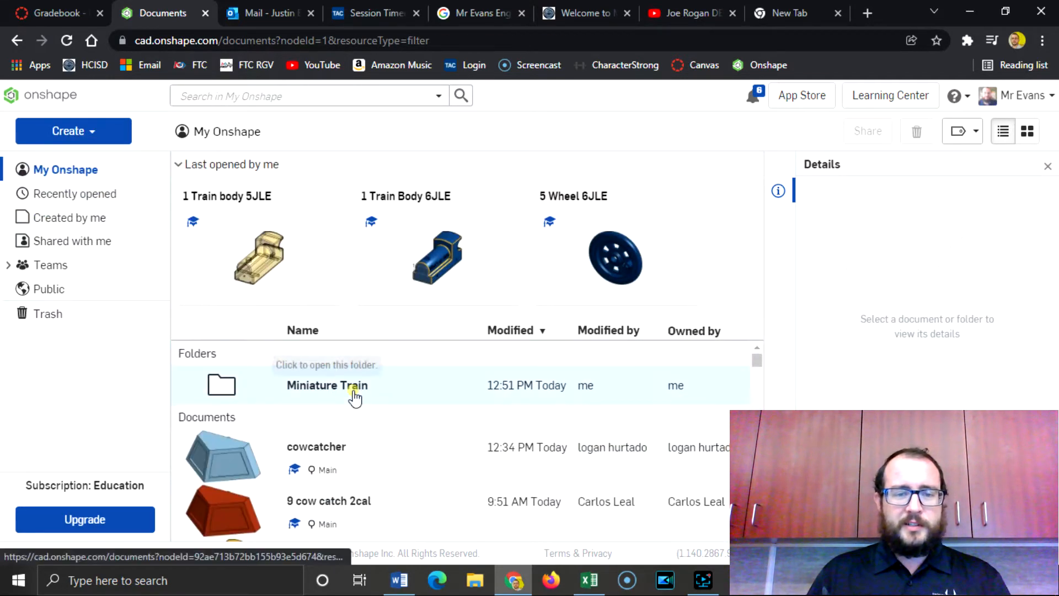
click(353, 389)
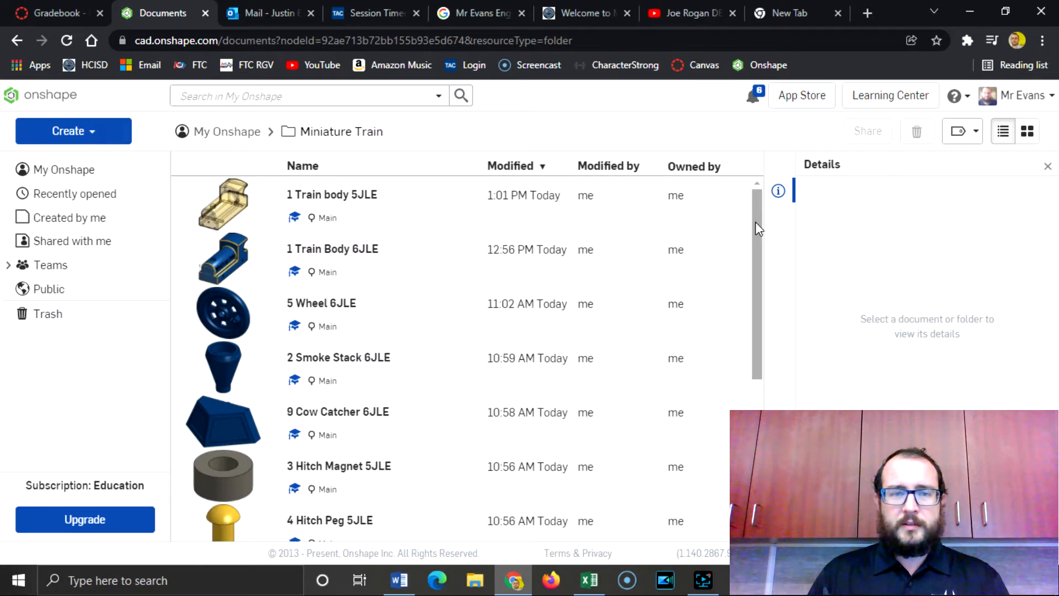
drag(756, 221, 773, 207)
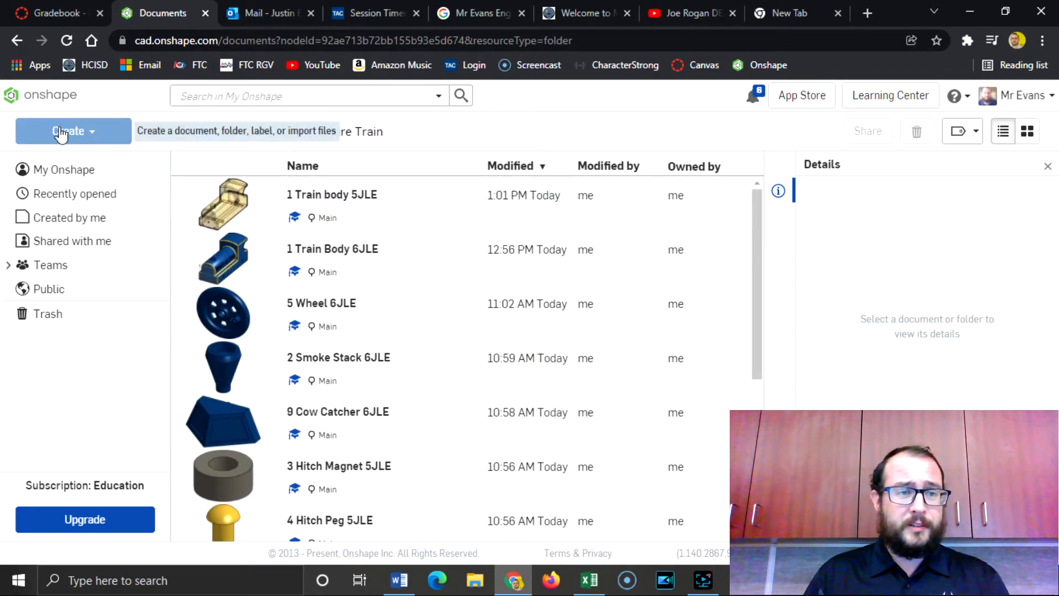
- Reopen the 1 Train body 5JLE document from My Onshape and stay in Part Studio 1
click(25, 95)
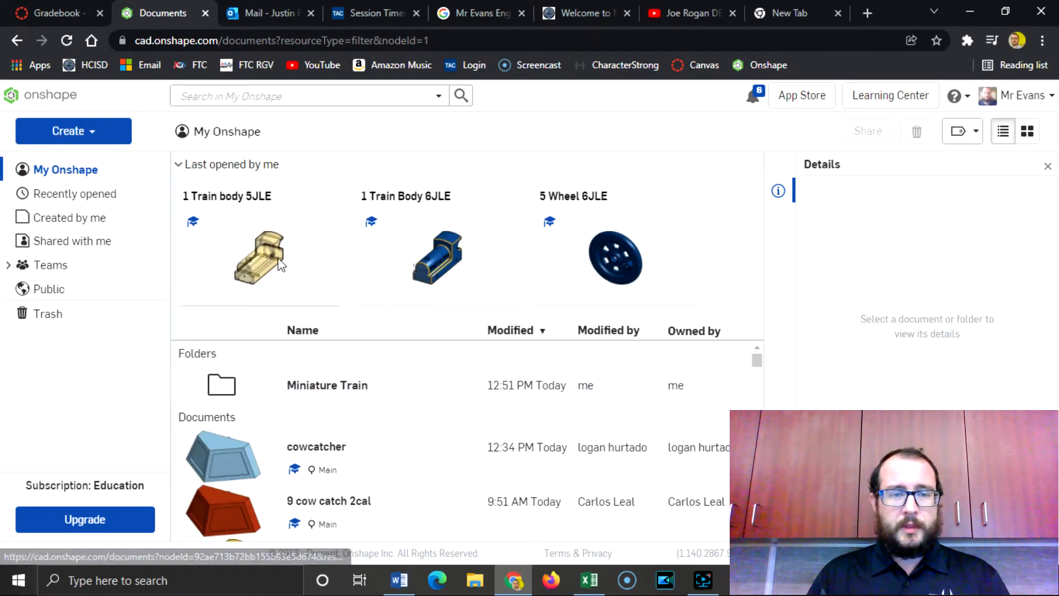
click(267, 203)
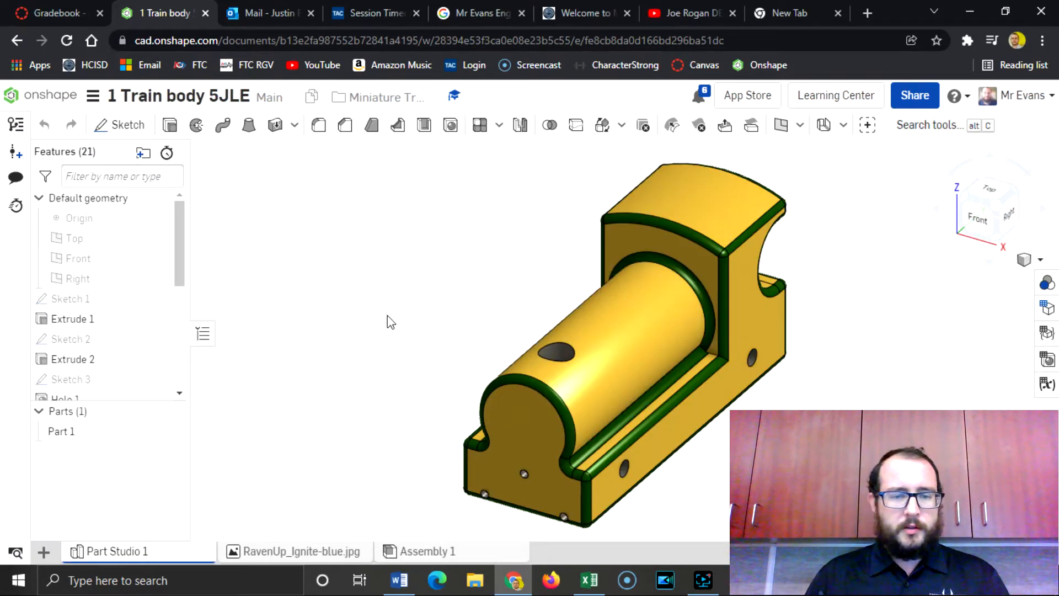
click(299, 553)
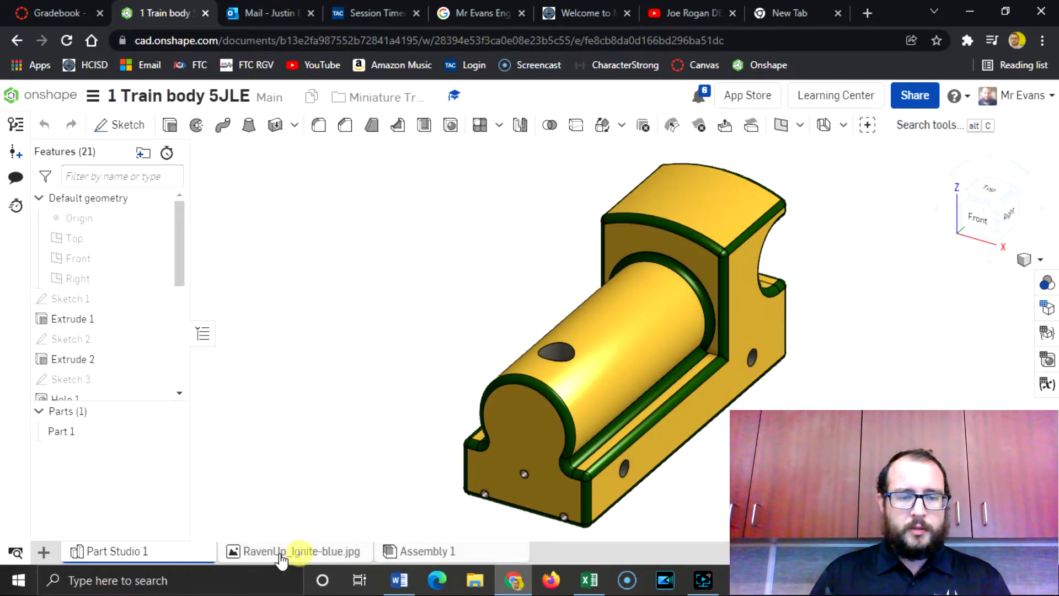
click(159, 553)
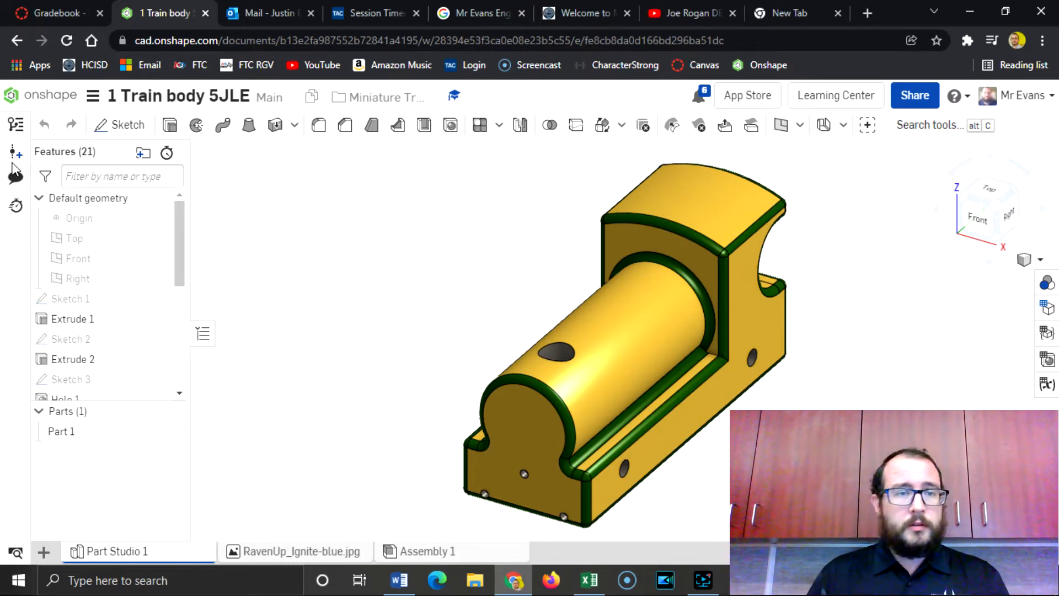
- Start a sketch on the flat front face of the train body and view it straight from the front
click(124, 126)
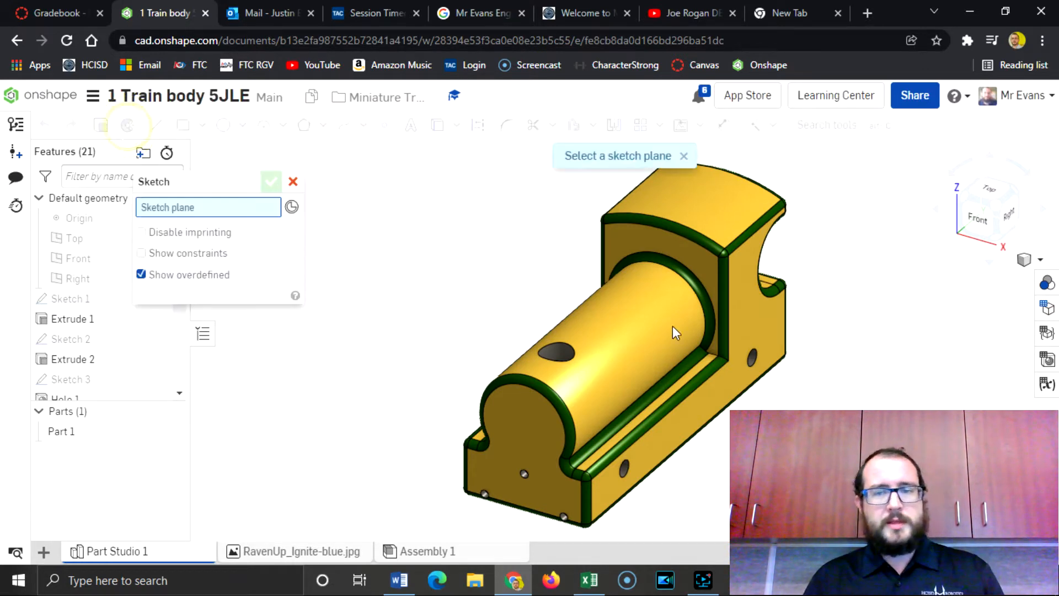
click(516, 443)
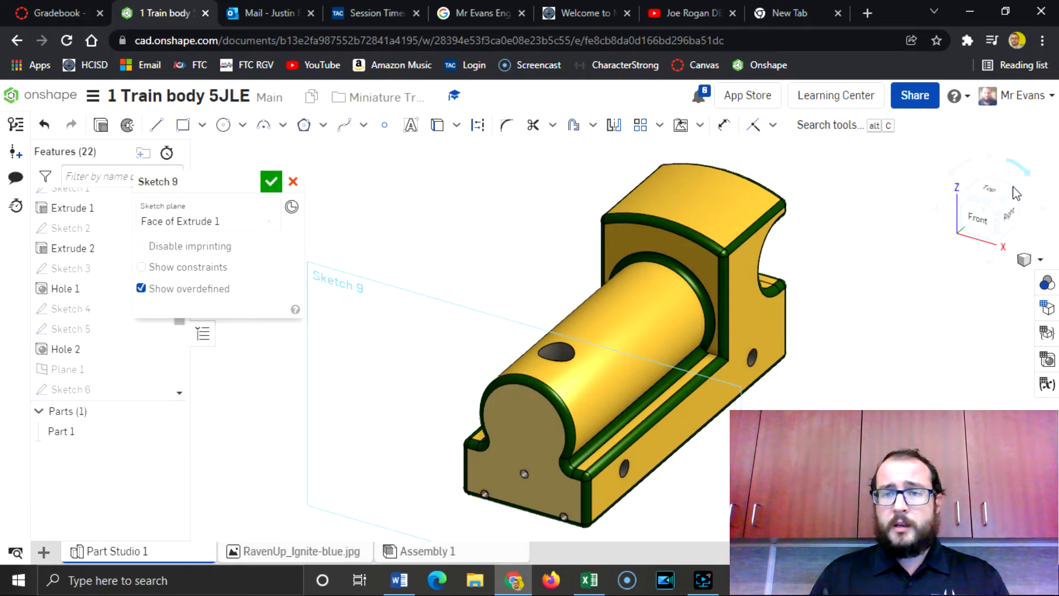
click(985, 217)
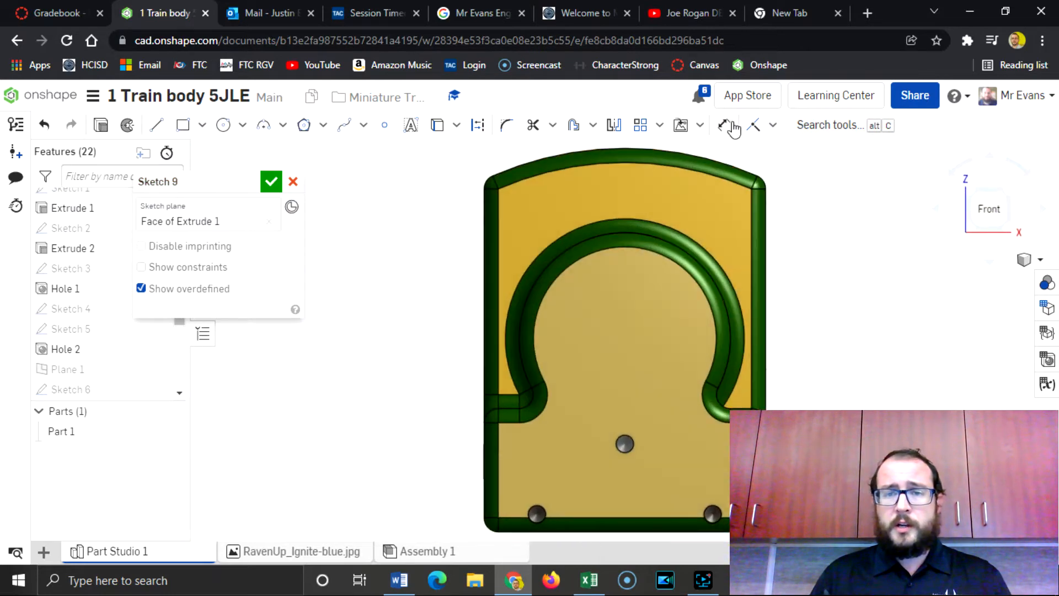
- Insert the RavenUp_Ignite-blue.jpg image into the sketch, filling most of the boiler's round front with the logo square
click(701, 128)
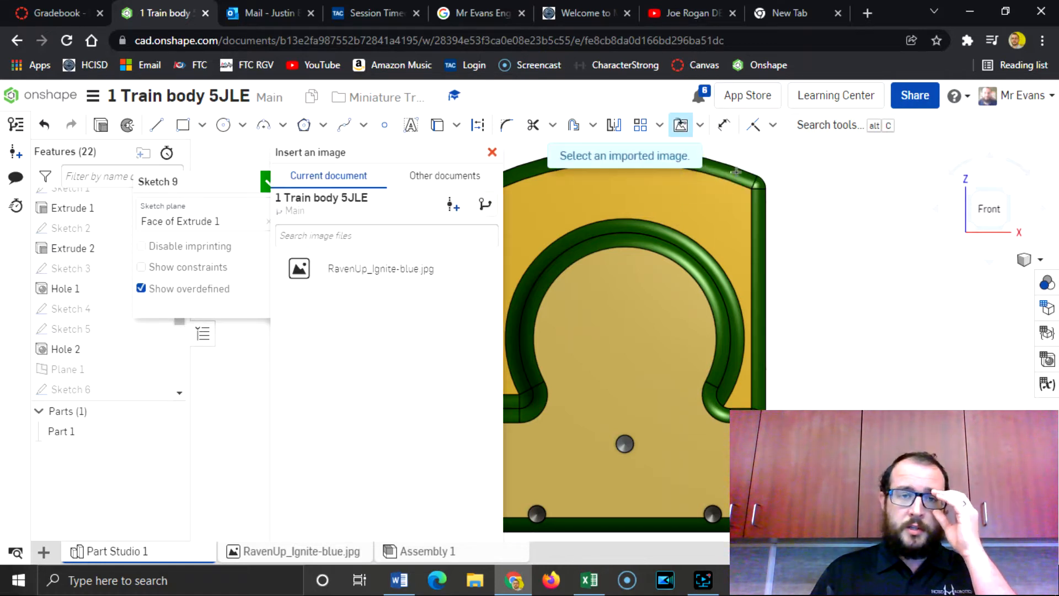
click(364, 271)
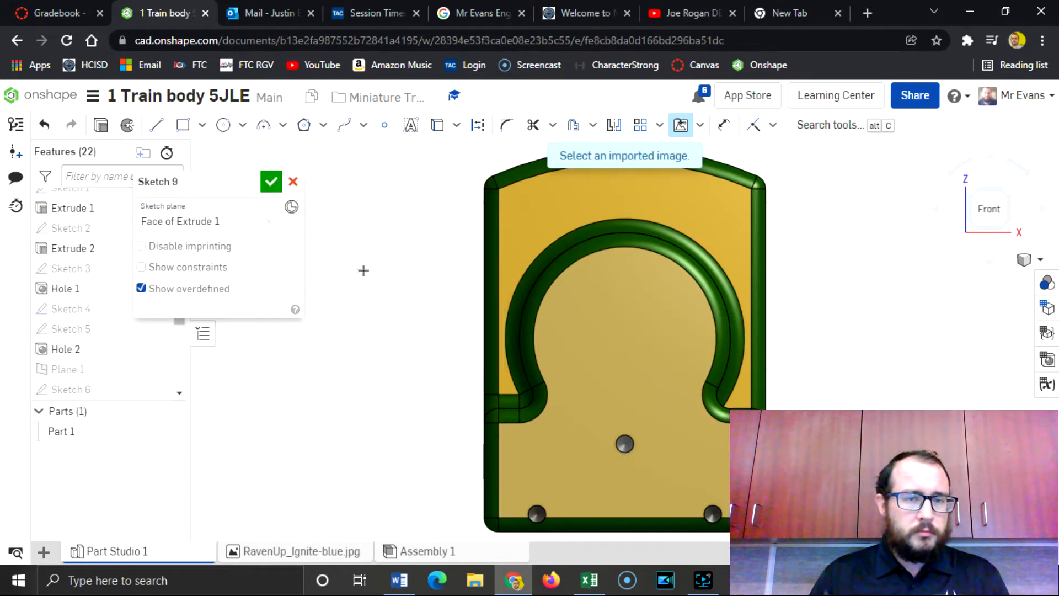
click(565, 291)
click(662, 396)
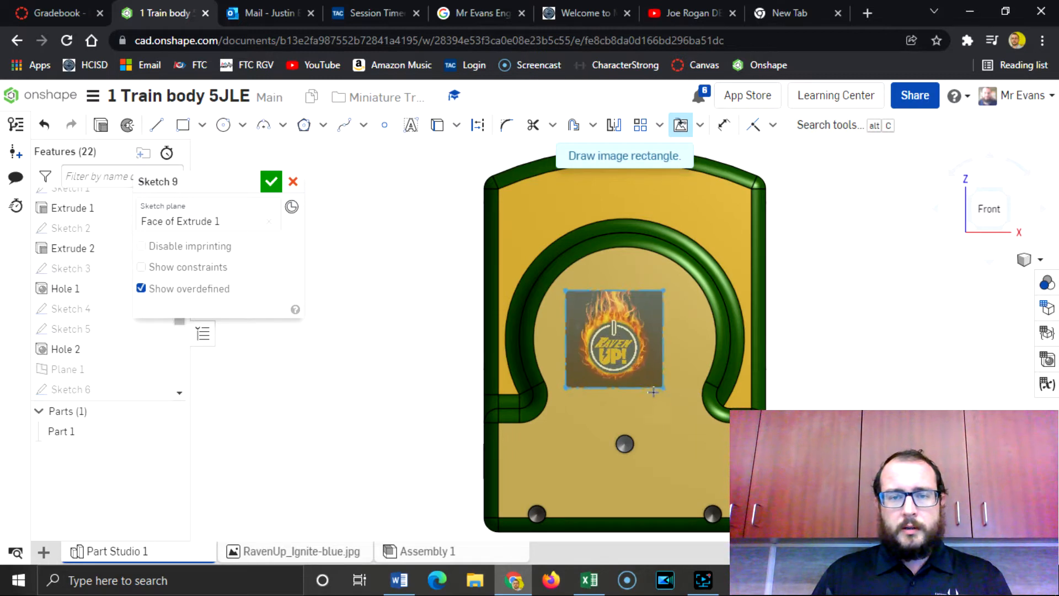
click(684, 411)
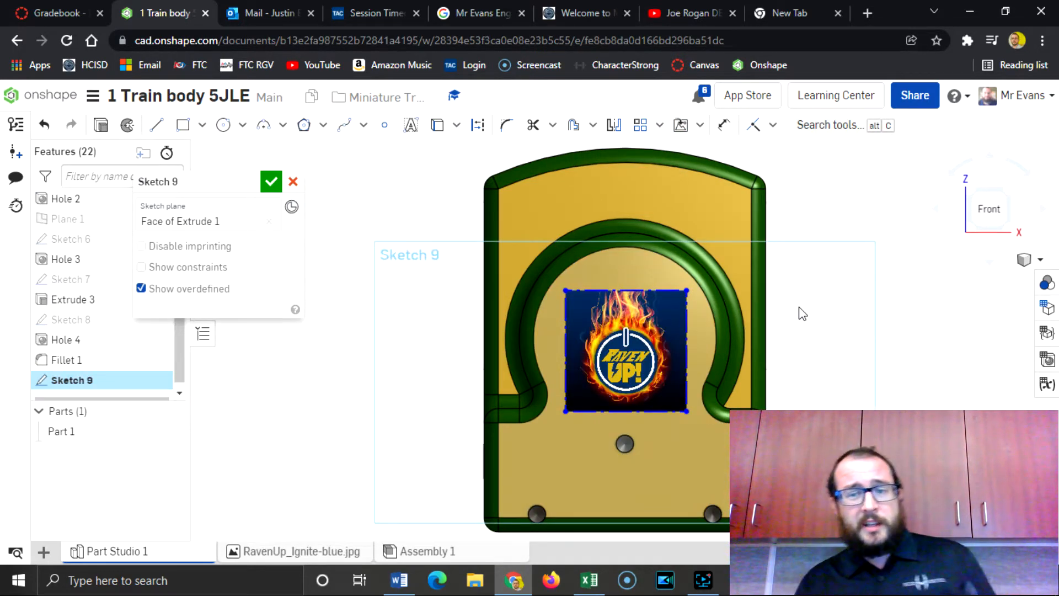
- Try to reposition the logo image freehand within the boiler's round front
click(601, 289)
drag(607, 304, 594, 277)
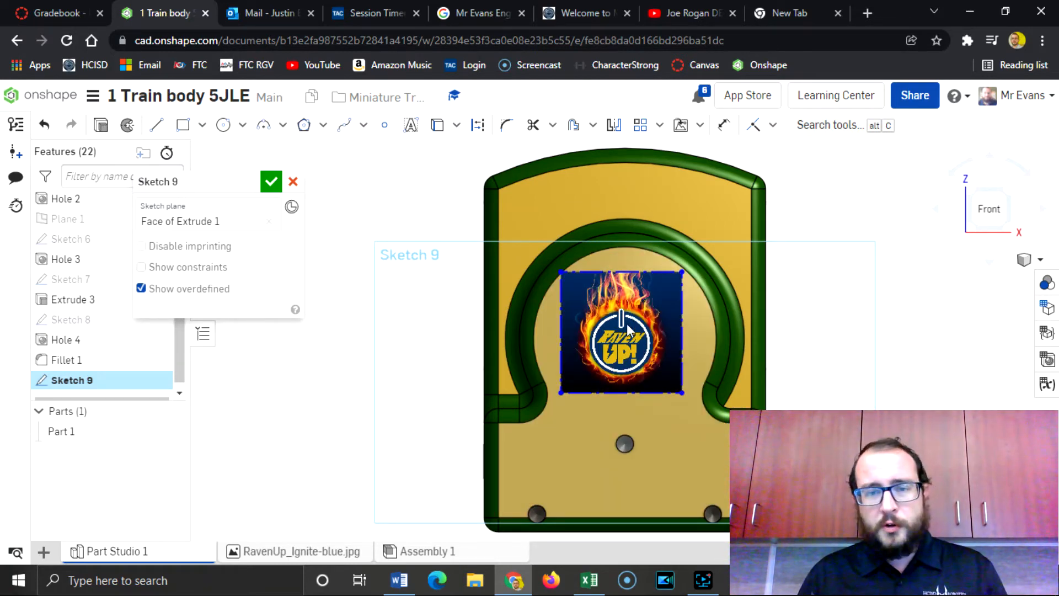
mouse_move(607, 279)
mouse_down()
mouse_move(629, 328)
mouse_move(606, 291)
mouse_up()
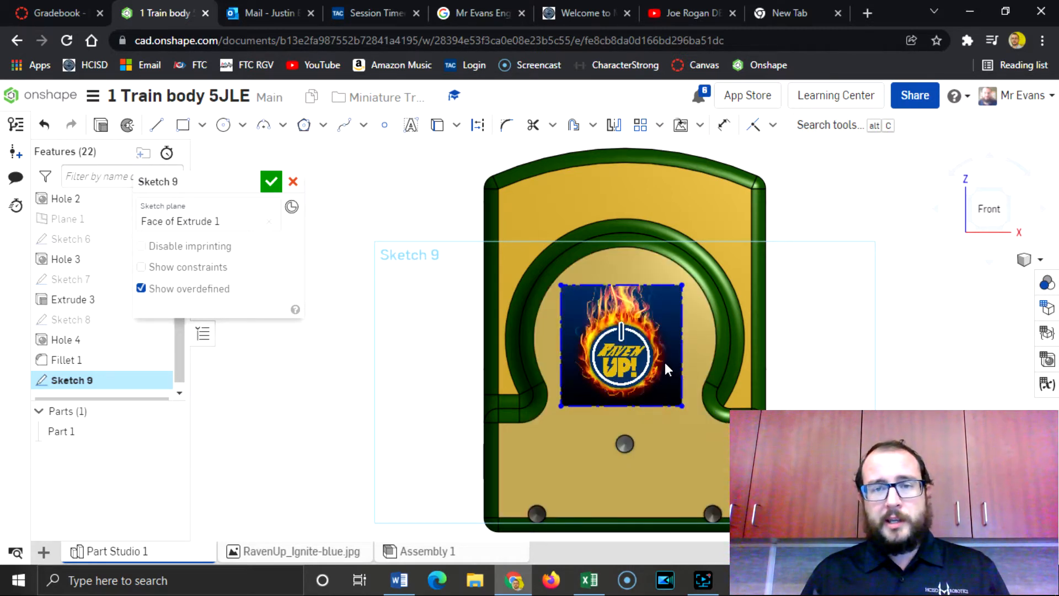
click(726, 125)
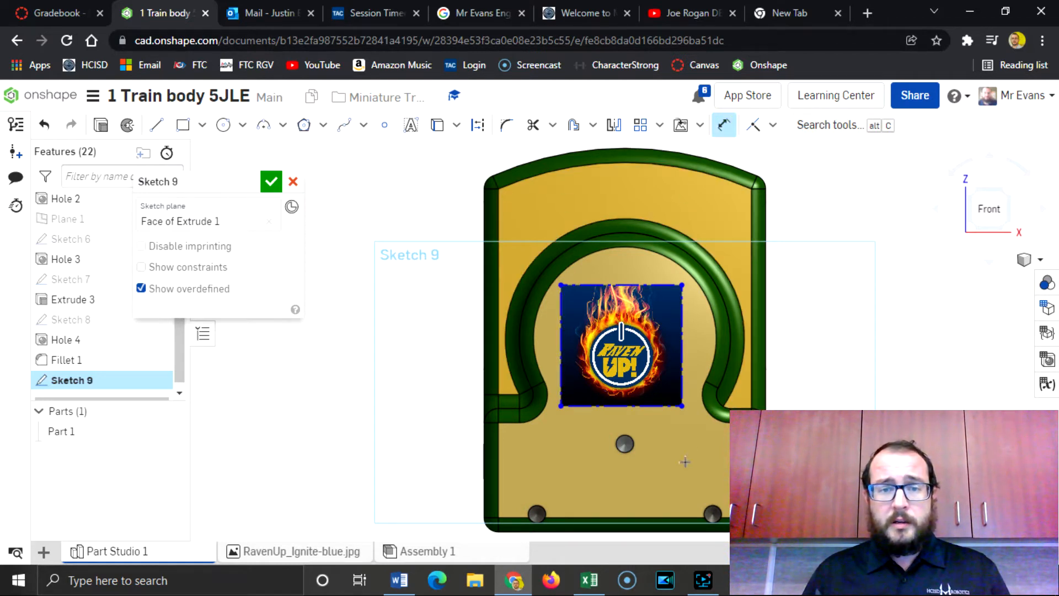
drag(683, 406, 683, 404)
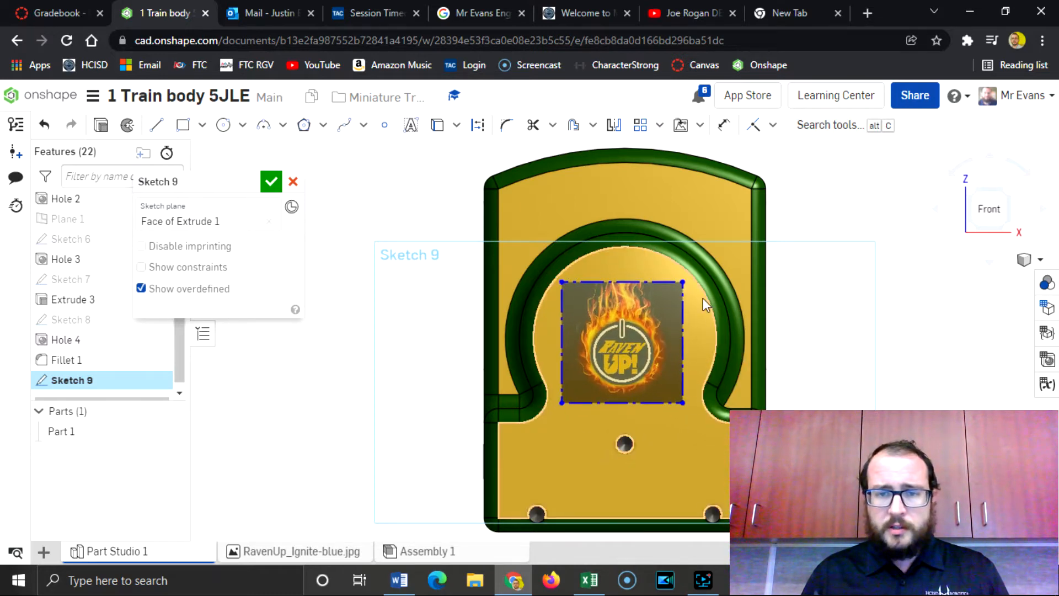
click(681, 280)
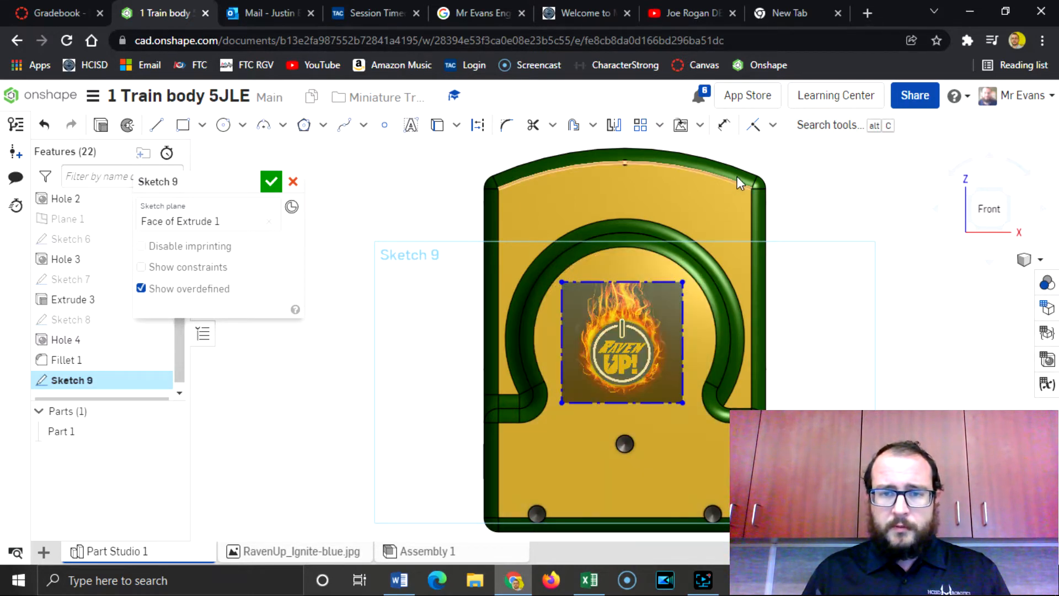
drag(681, 283, 680, 330)
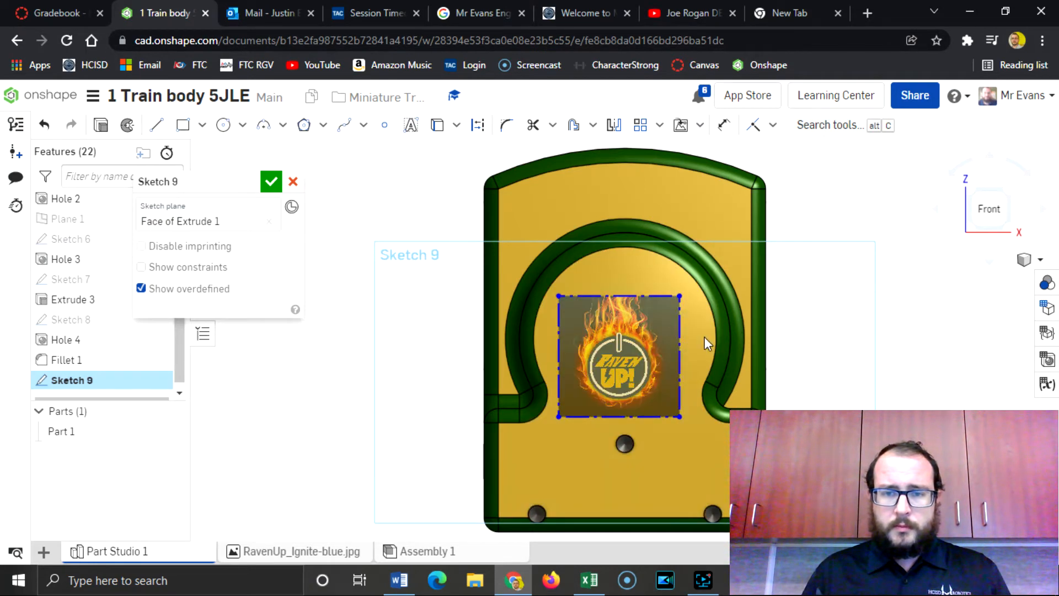
- Dimension the logo image's height to 0.9 in
click(723, 125)
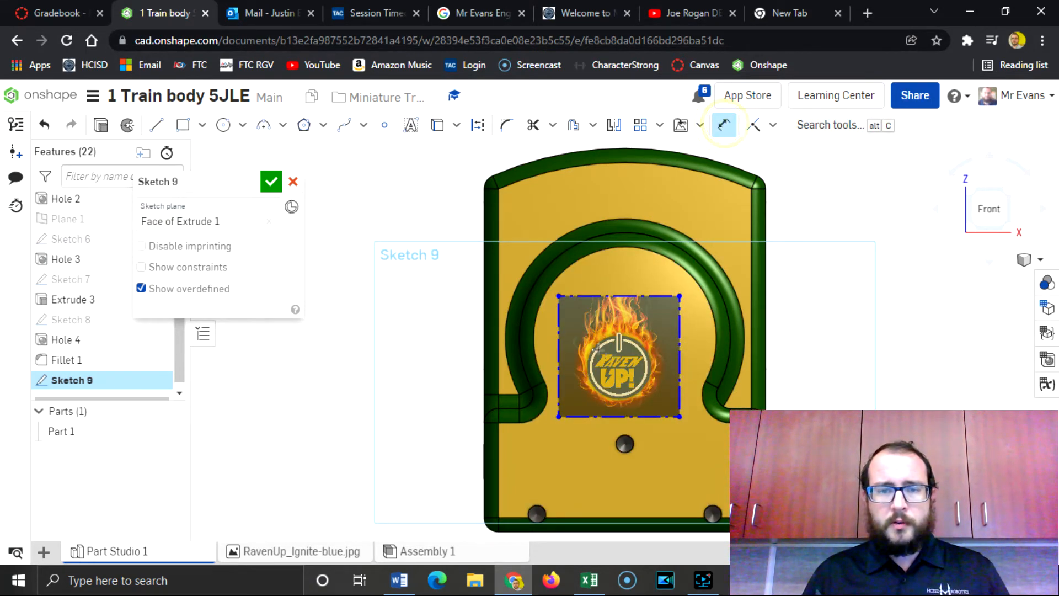
click(576, 318)
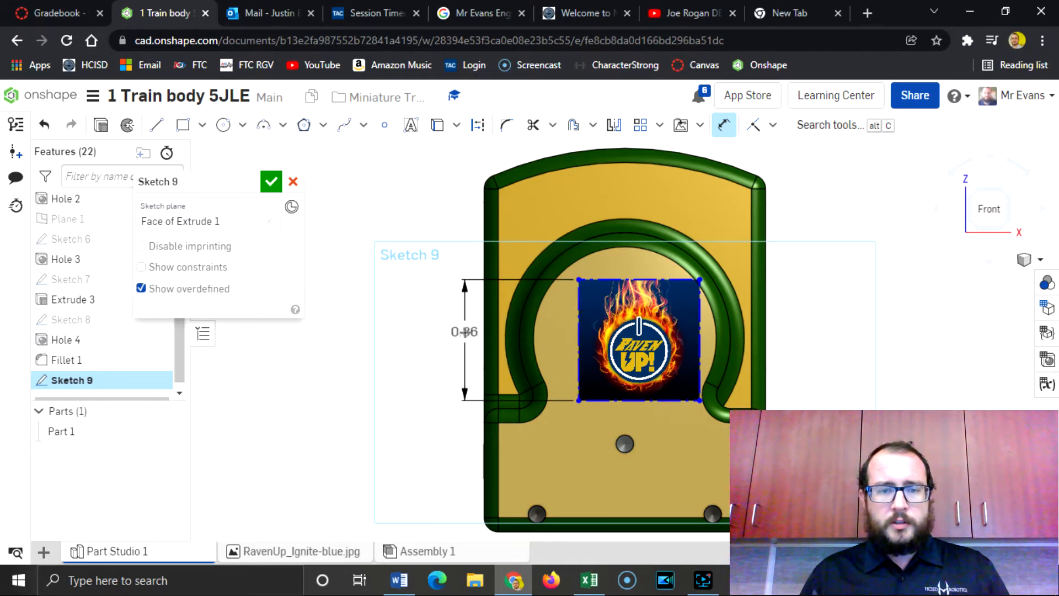
click(458, 331)
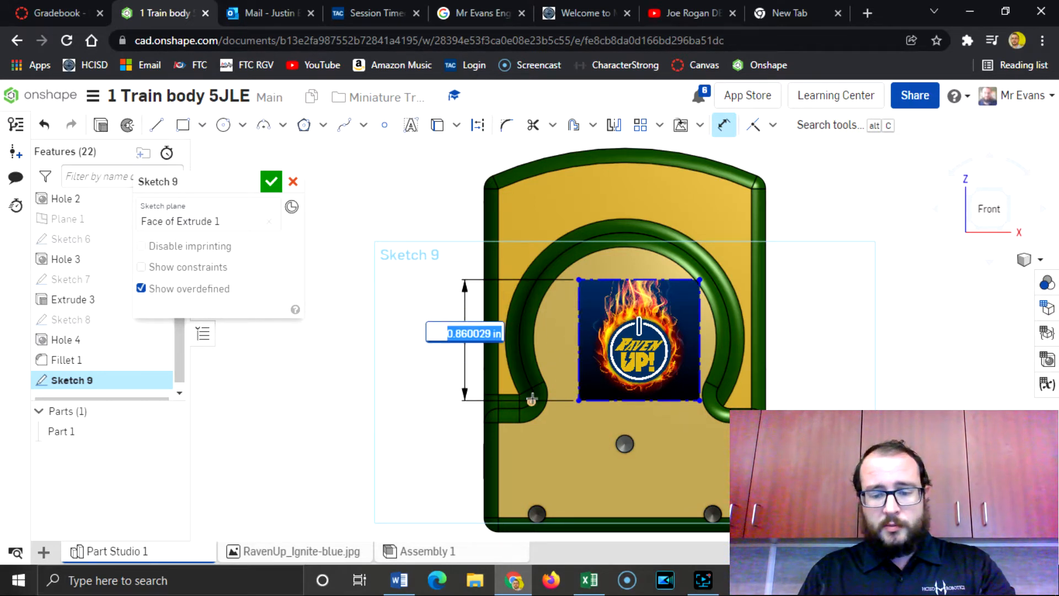
text(0.9)
key(Return)
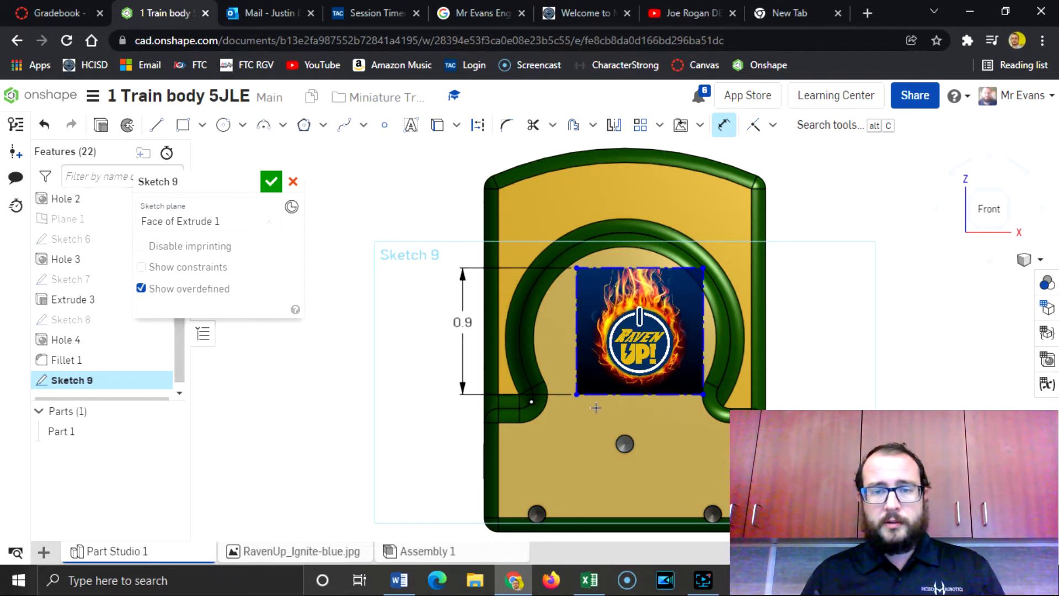
key(Escape)
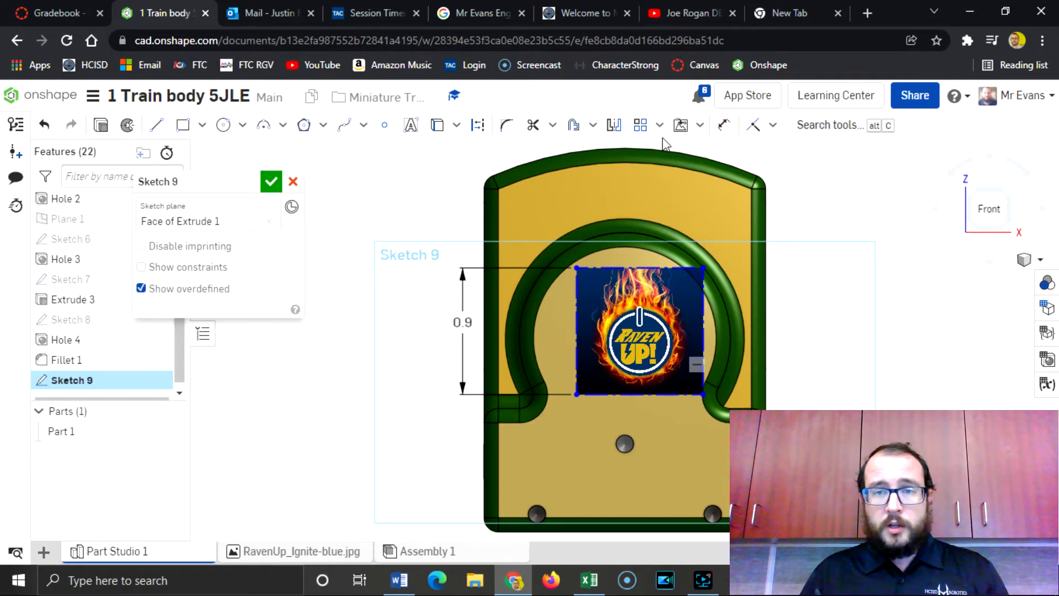
- Dimension the distance from the logo image's lower edge to the bottom of the train body as 0.9 in
click(725, 126)
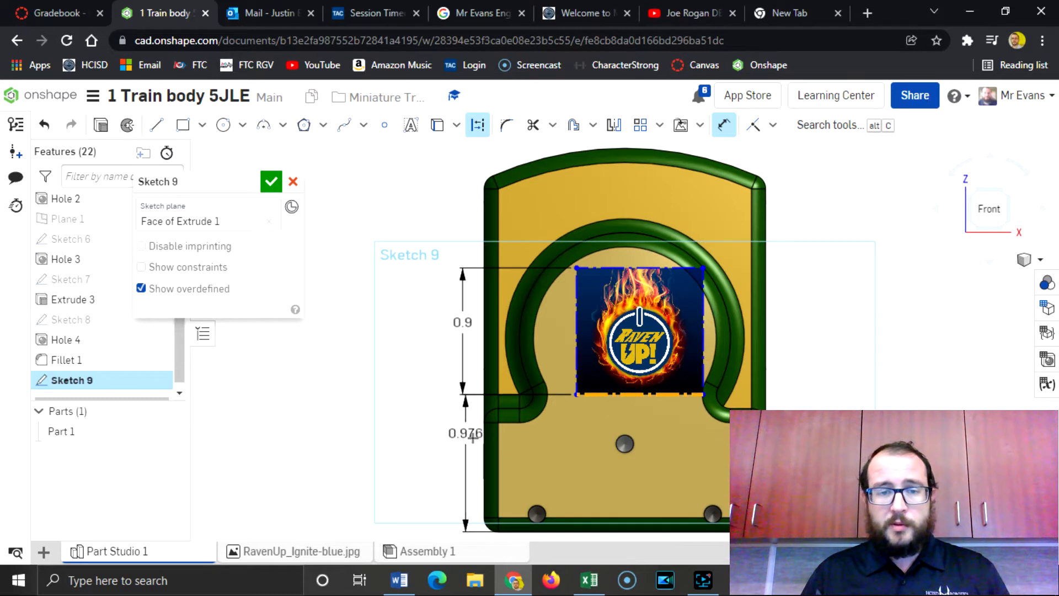
click(465, 438)
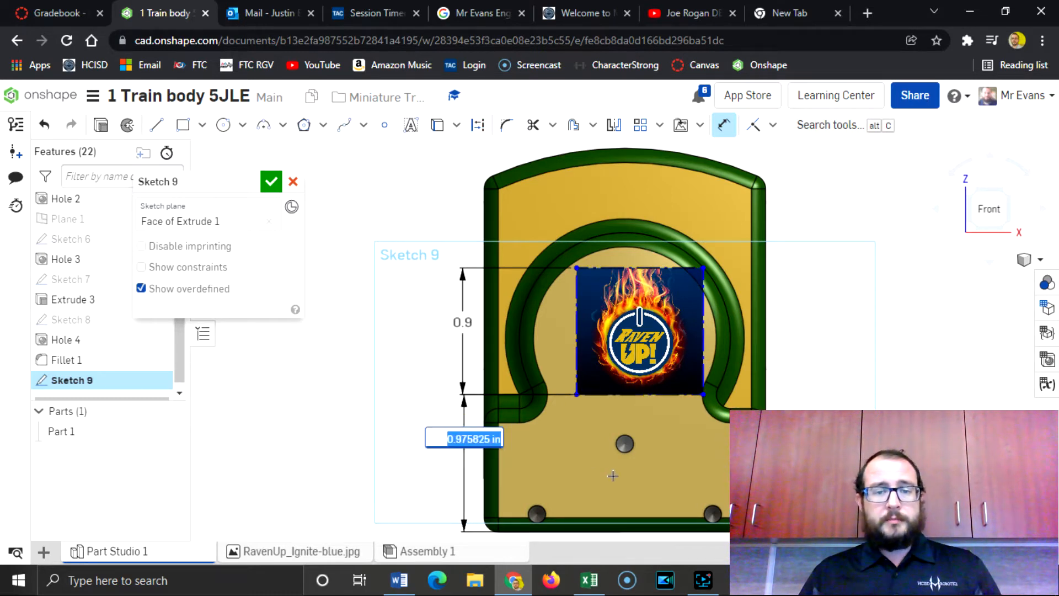
text(0.9)
key(Return)
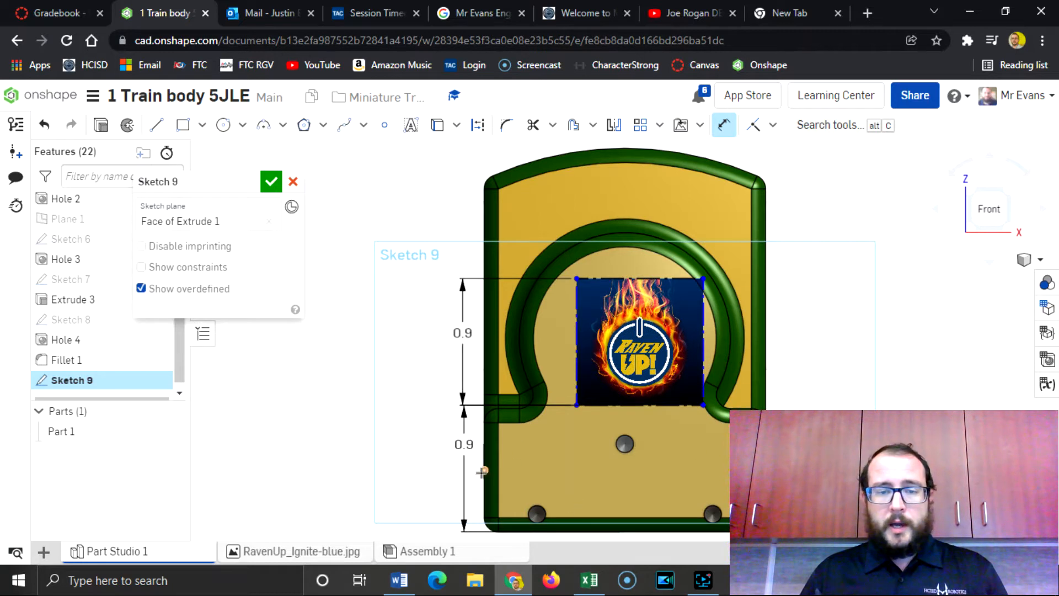
- Dimension the distance from the train body's left side edge to the logo image's left edge as 0.4 in
click(575, 360)
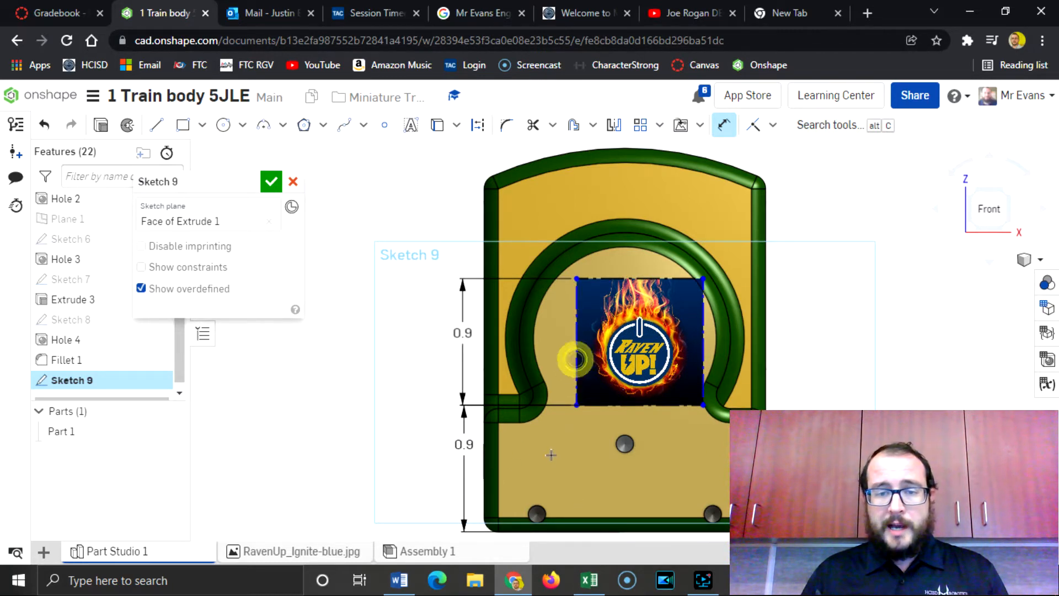
key(Escape)
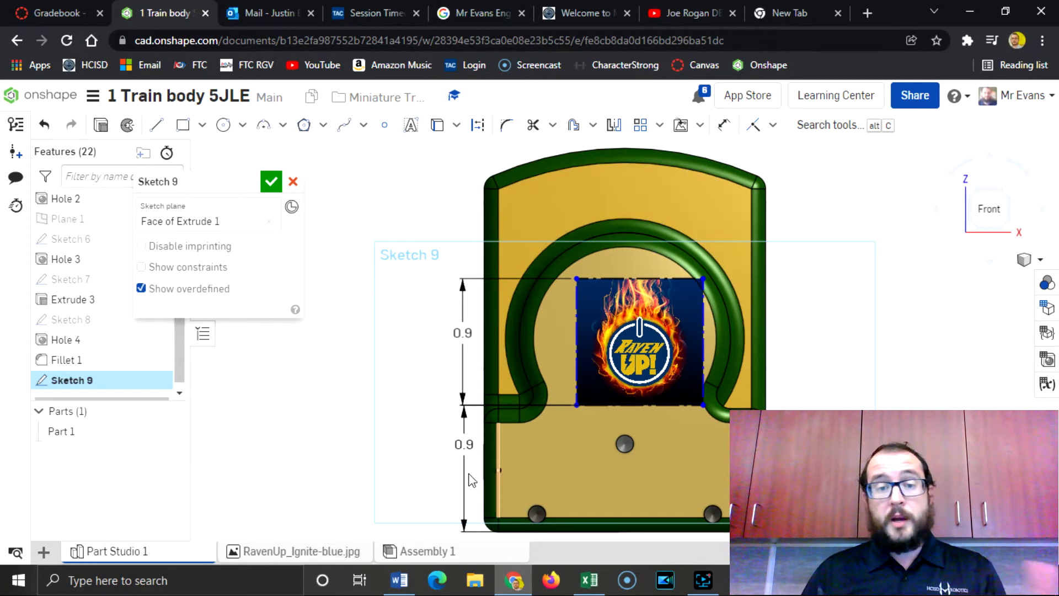
click(723, 124)
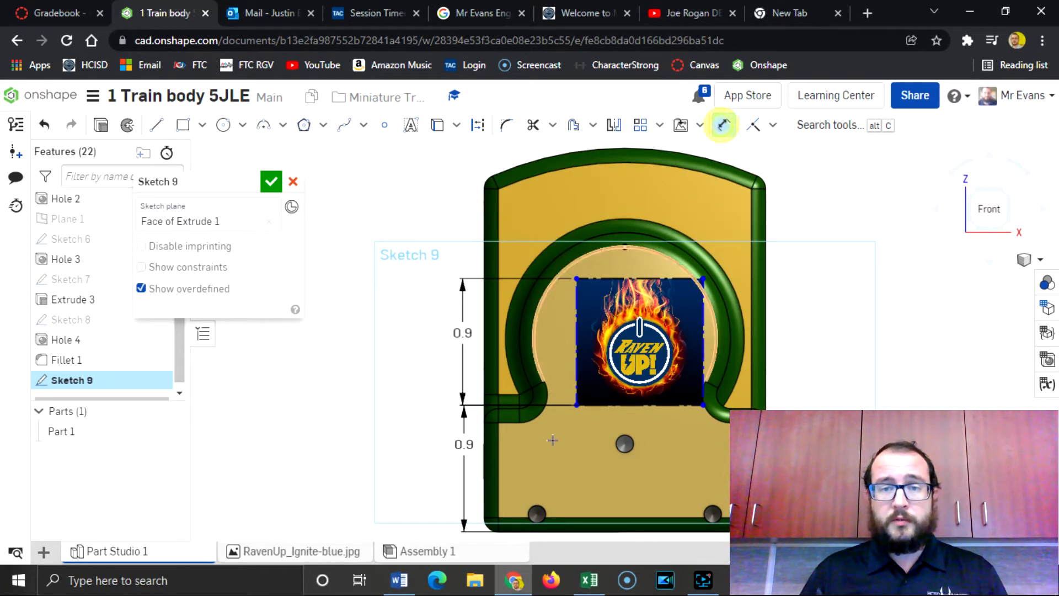
click(484, 489)
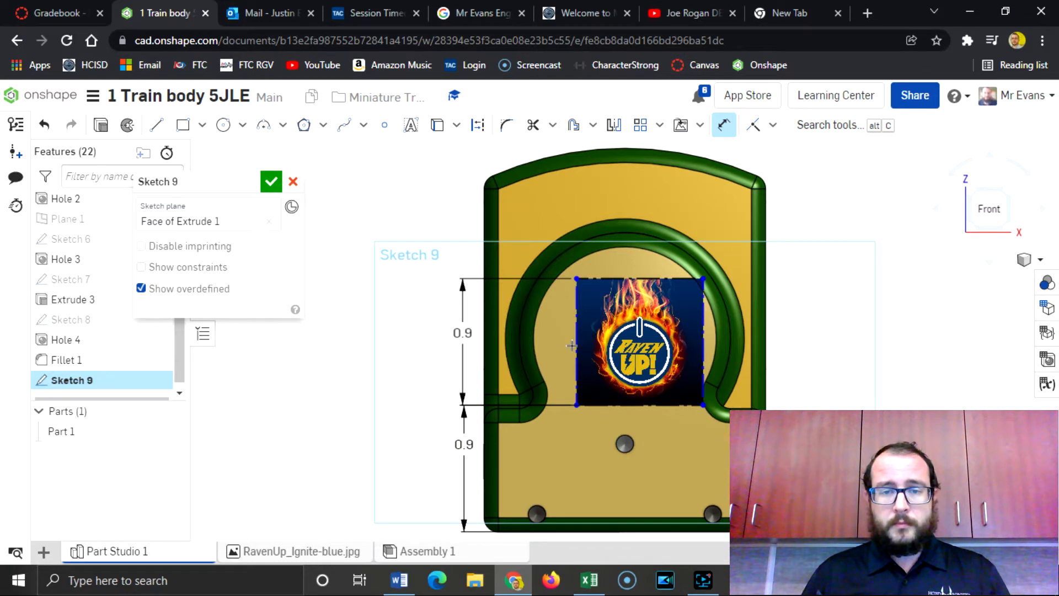
click(575, 347)
click(546, 478)
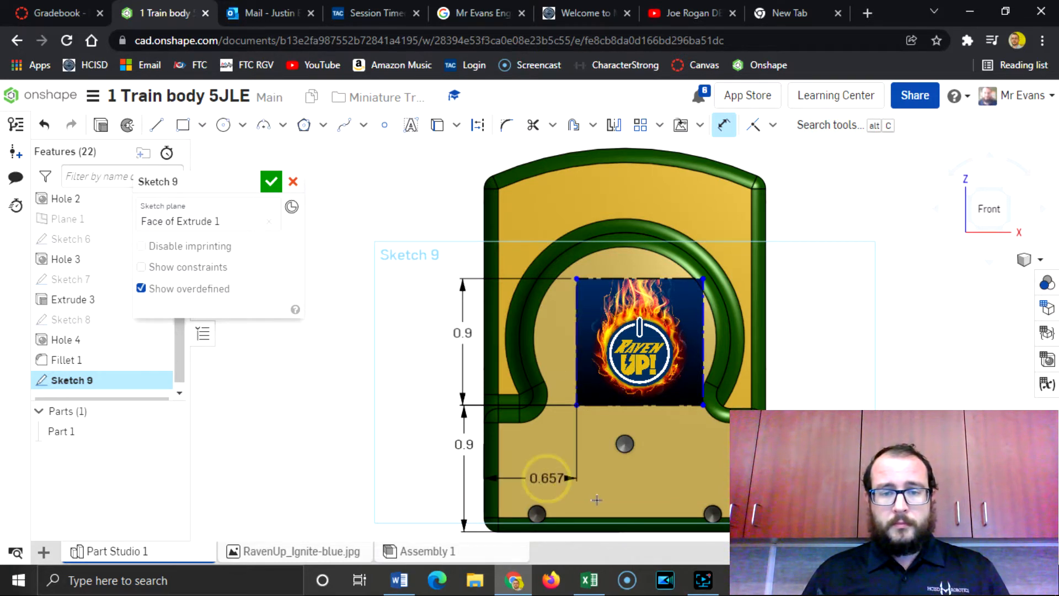
text(0.4)
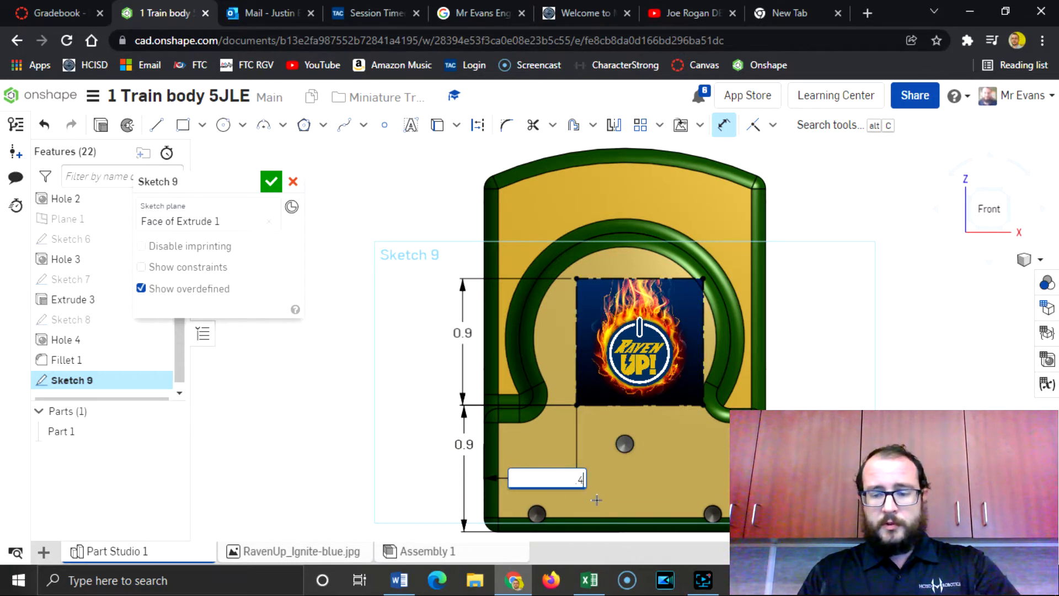
key(Return)
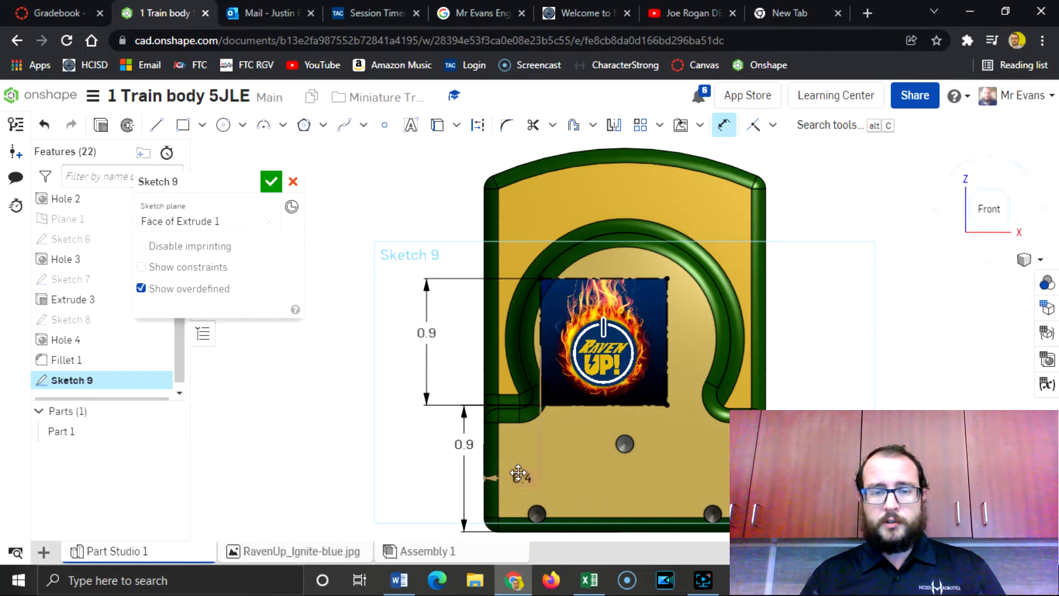
- Change the logo image's horizontal distance from the train body's side edge to 0.5 in
double_click(518, 480)
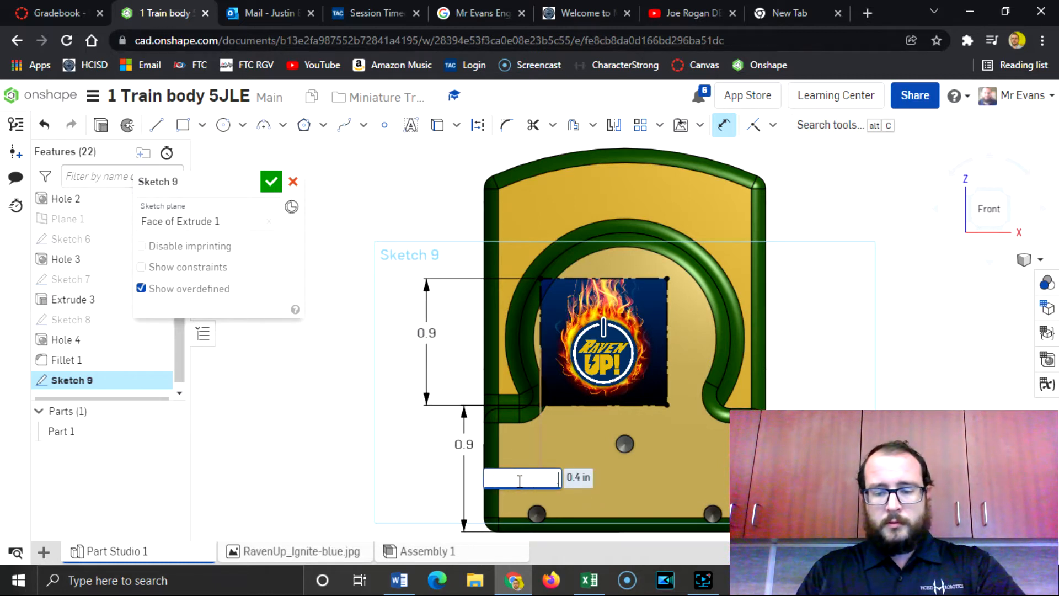
text(0.5)
key(Return)
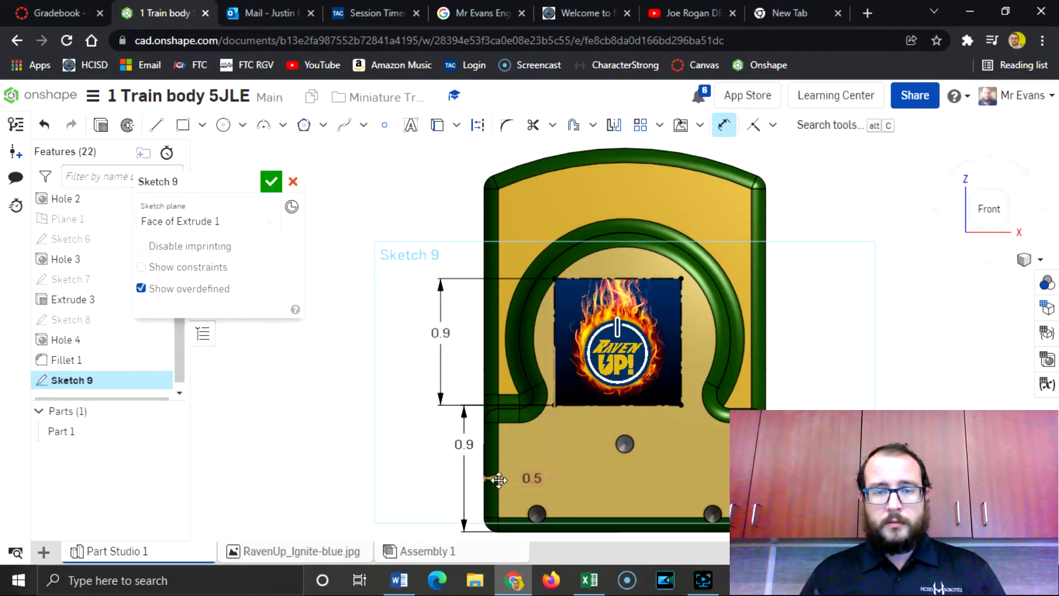
- Set the logo image's horizontal distance from the side edge to 0.55 in and finish the sketch
double_click(531, 480)
key(BackSpace)
text(0.55)
key(Return)
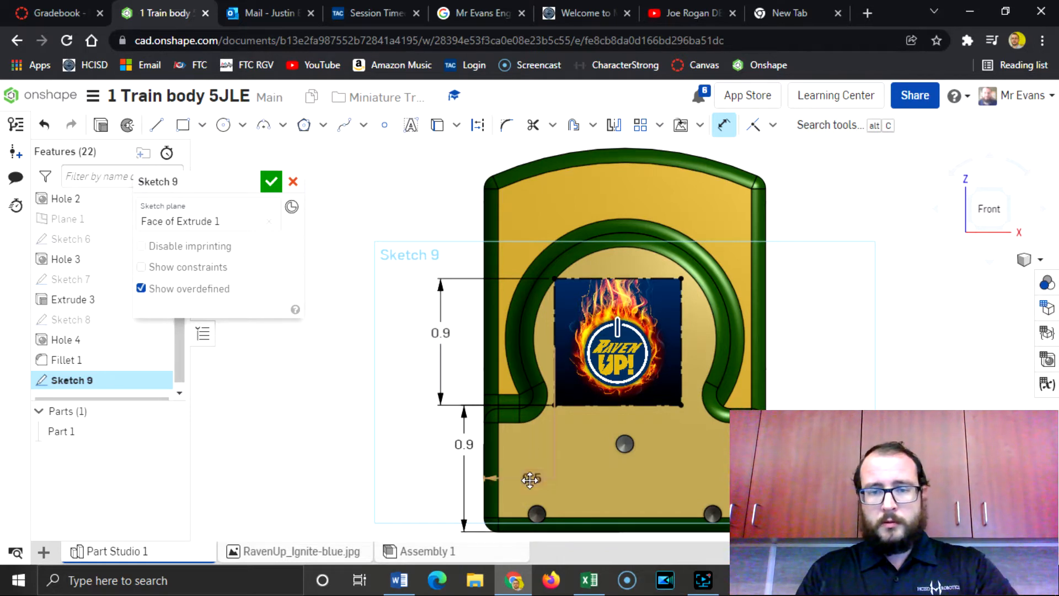
click(270, 183)
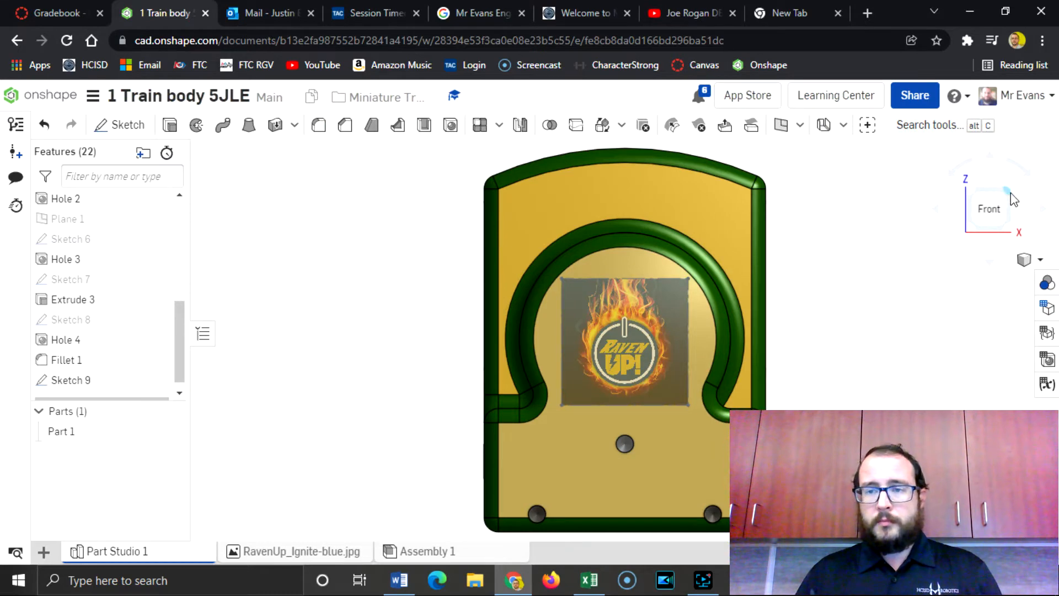
- Examine the train body and its front logo from several isometric angles, and review the edge selection of Fillet 1
click(1009, 193)
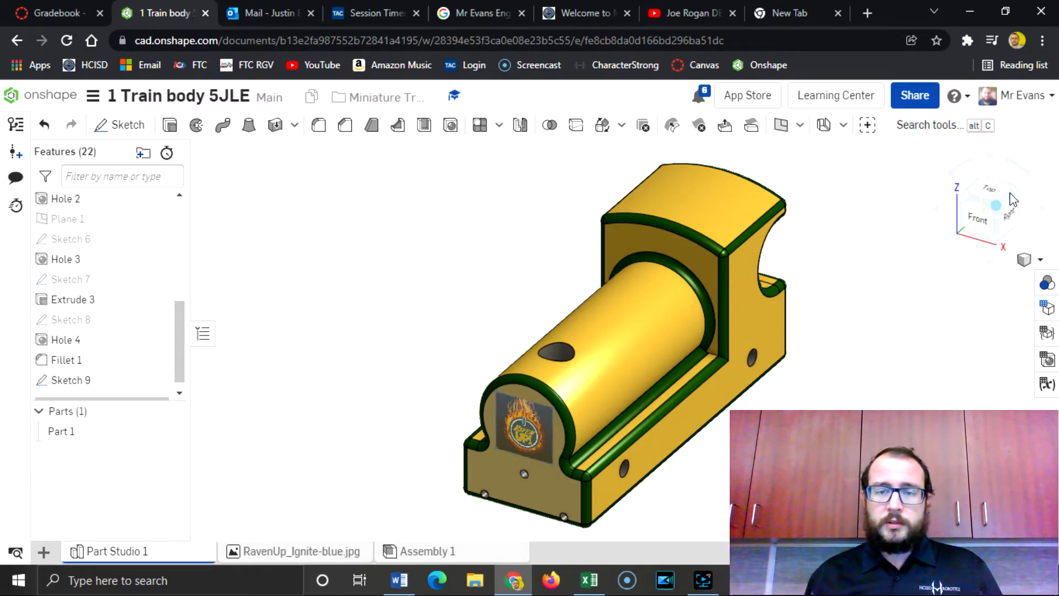
click(969, 201)
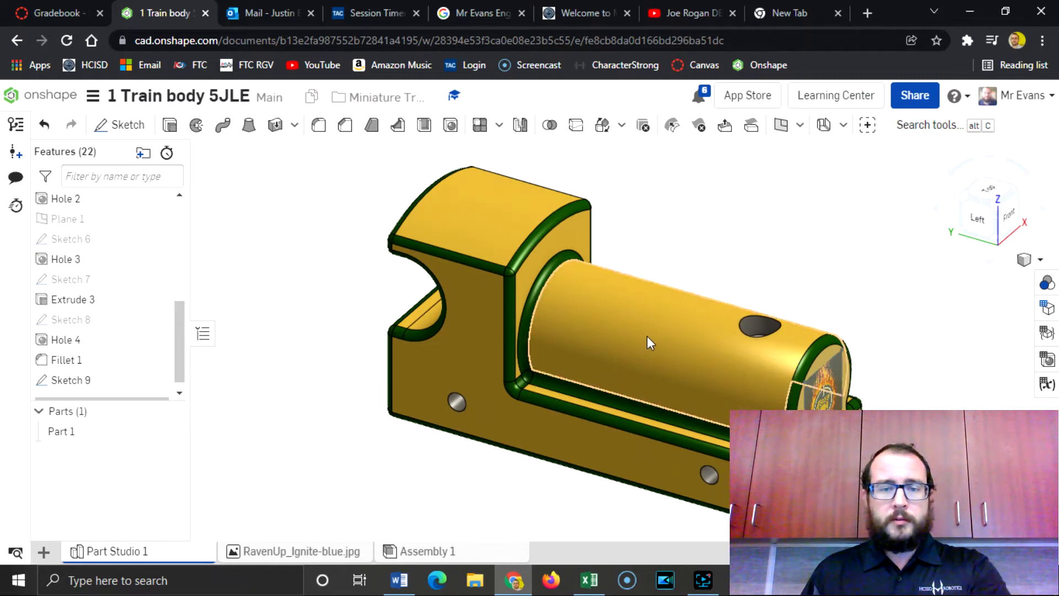
click(1020, 194)
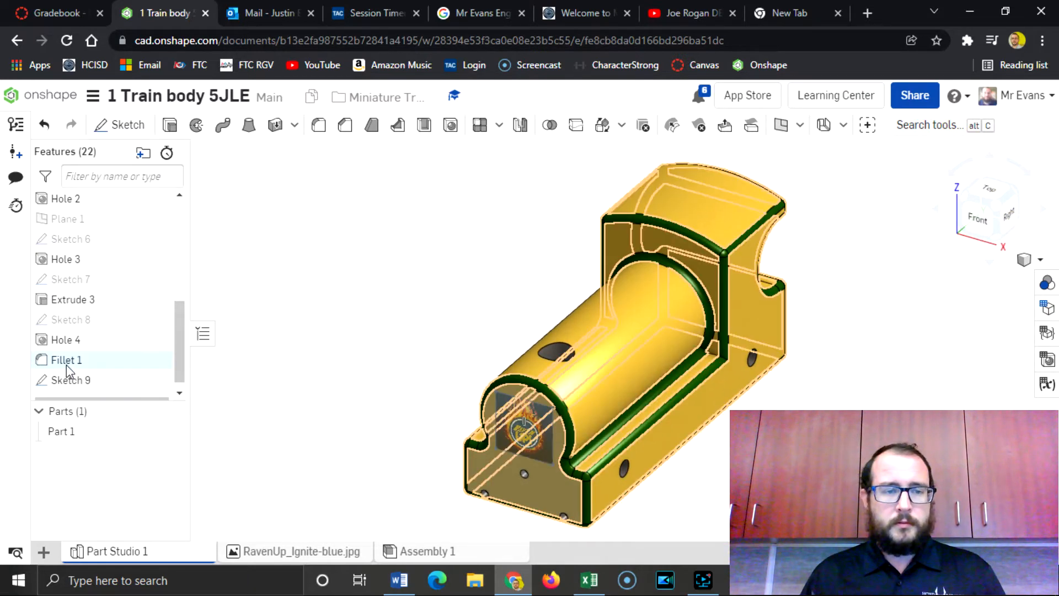
double_click(67, 361)
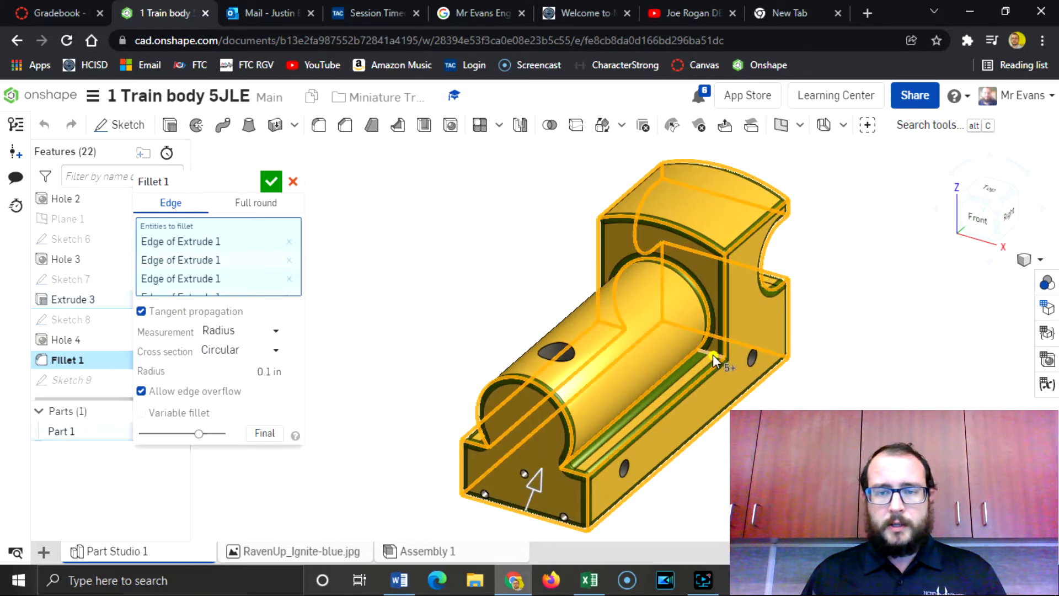
click(271, 182)
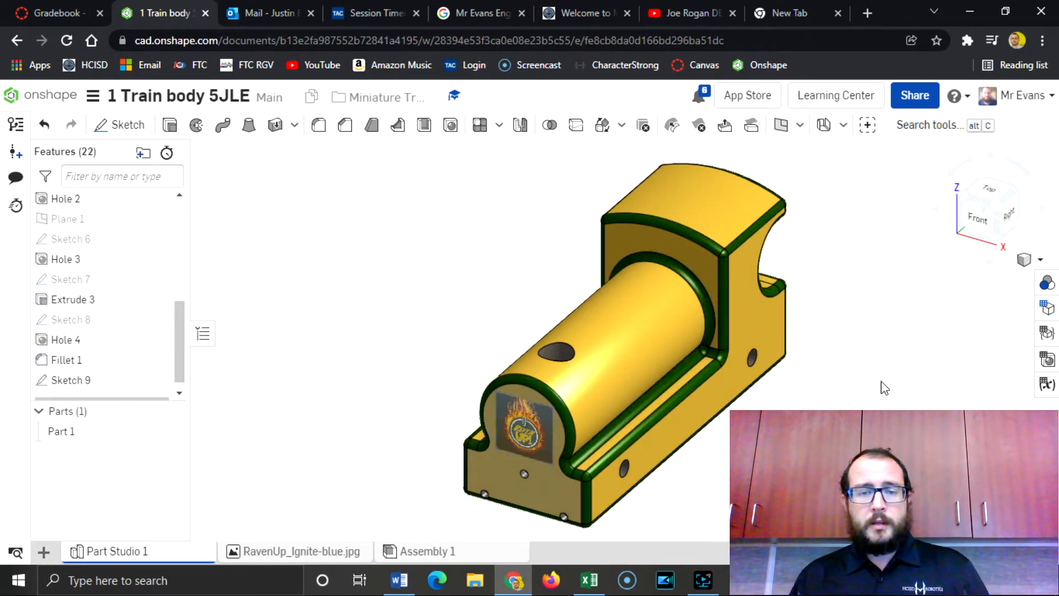
click(1017, 191)
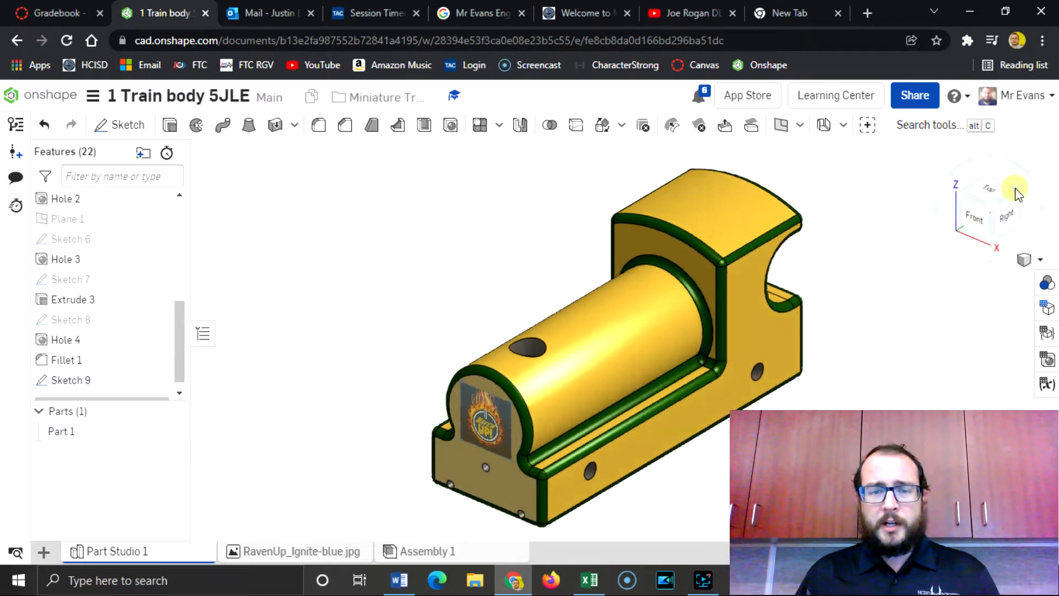
click(1017, 191)
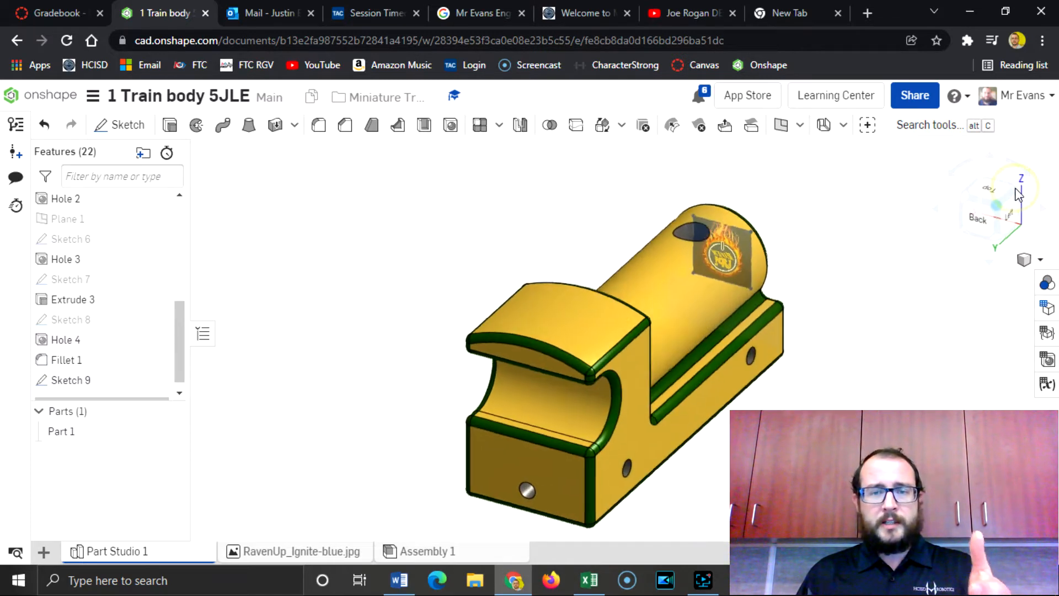
click(1018, 192)
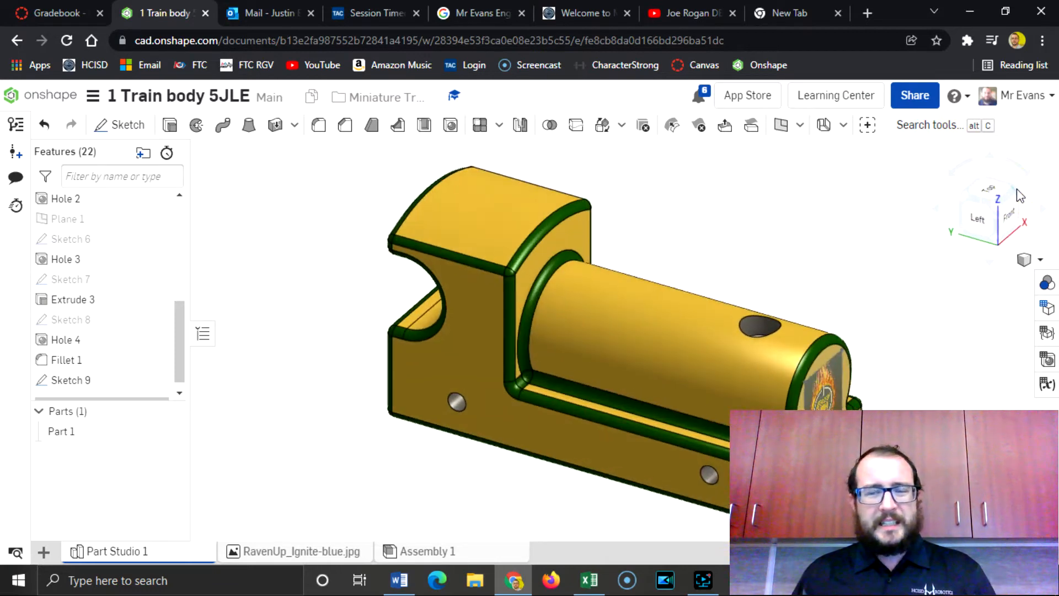
click(1017, 193)
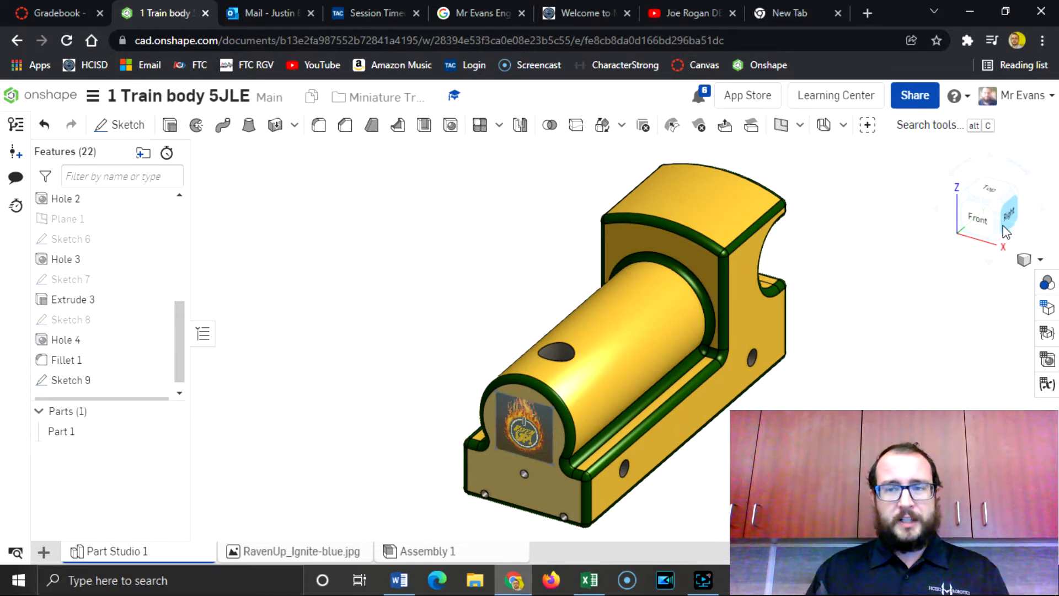
- Start a new sketch on the flat right side face of the train body and view it straight on
click(136, 132)
click(691, 428)
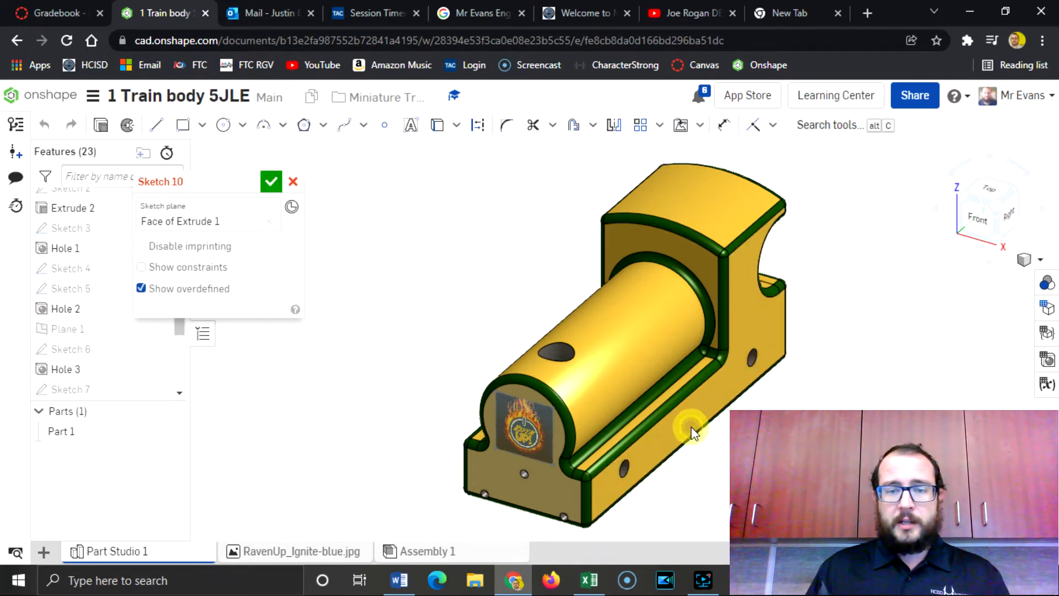
click(1010, 217)
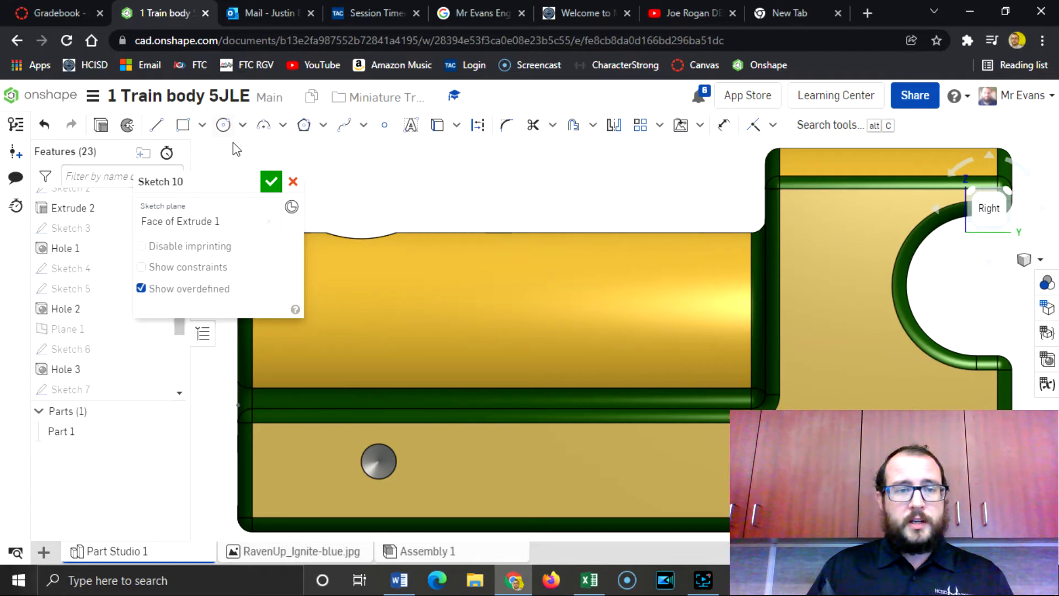
drag(220, 175, 141, 350)
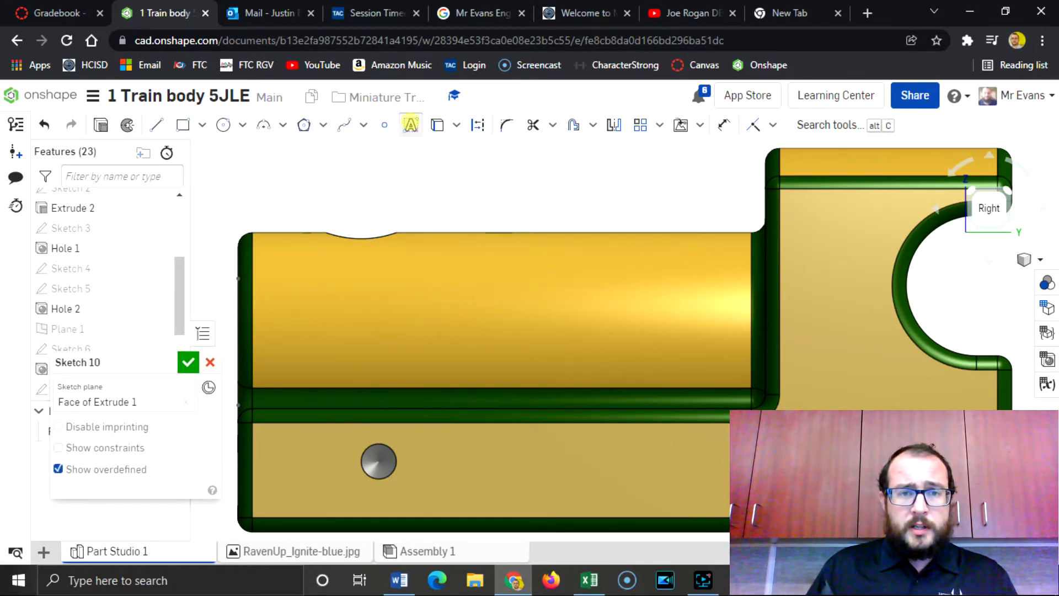
- Add the sketch text "Ravens" in Open Sans across the side of the boiler, starting near its front end
click(411, 124)
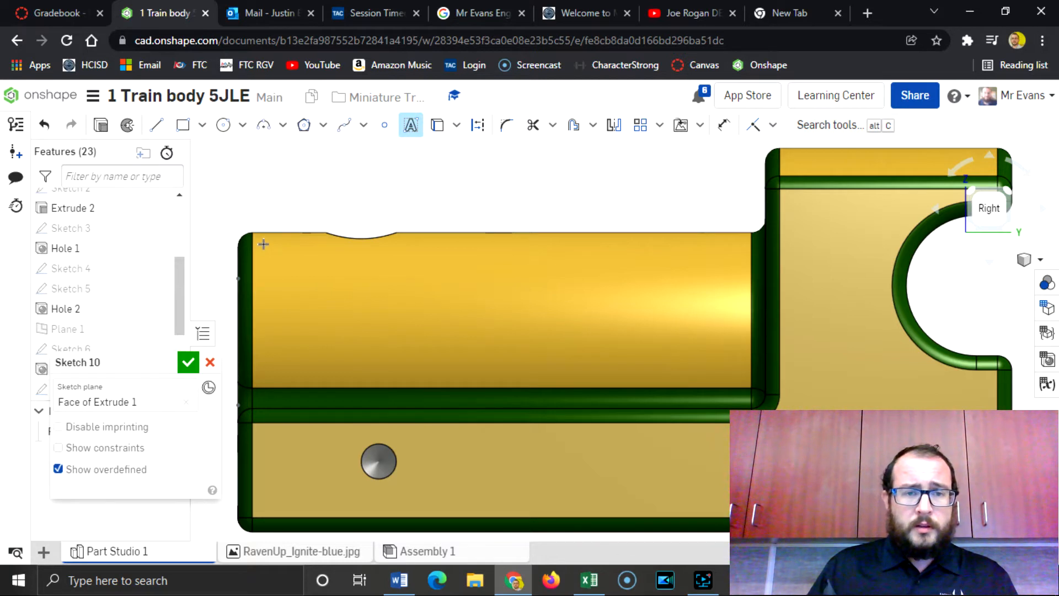
drag(263, 244, 740, 374)
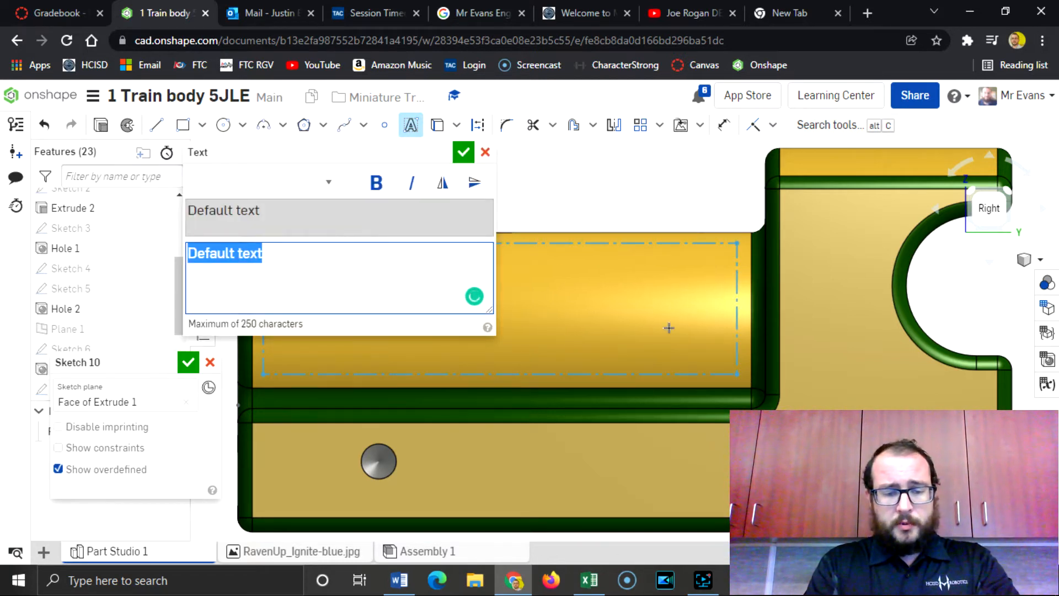
text(Ravens)
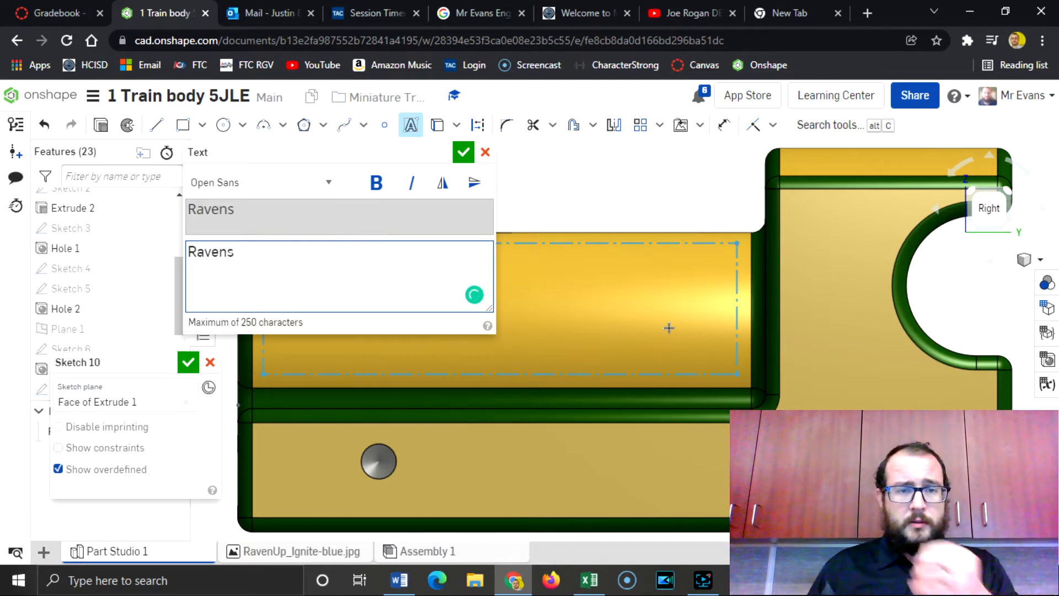
click(465, 155)
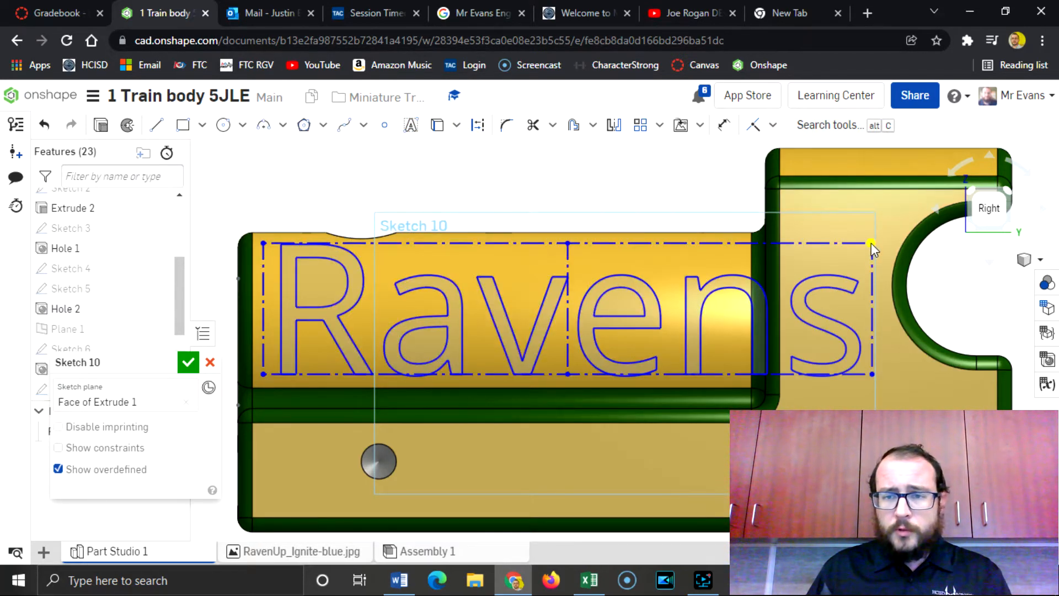
- Reposition the "Ravens" text freehand so it starts near the boiler's front end, just below its top edge
drag(872, 242, 729, 262)
drag(653, 272, 689, 273)
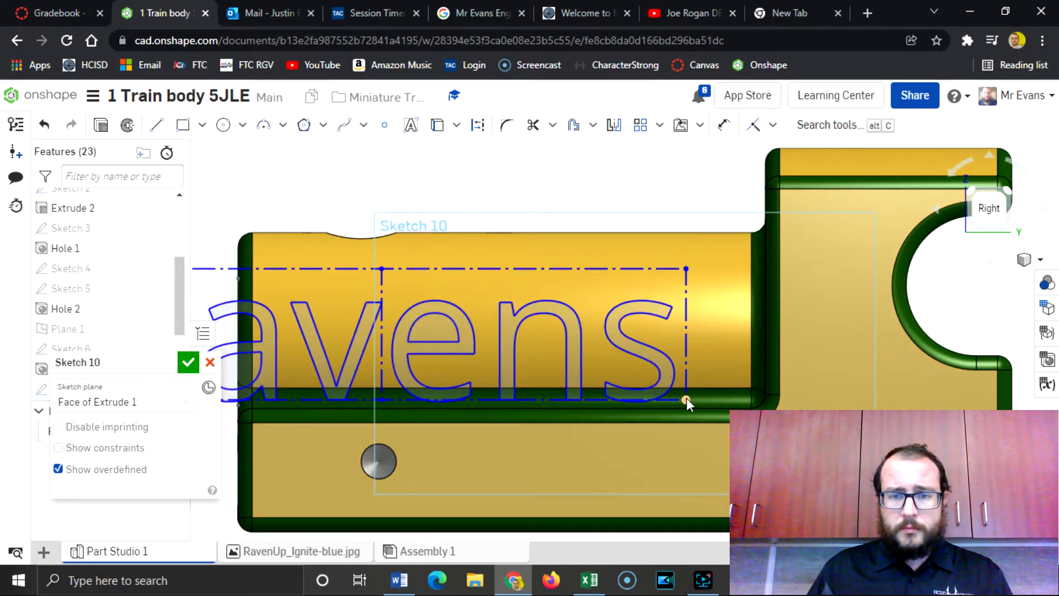
drag(687, 398, 663, 340)
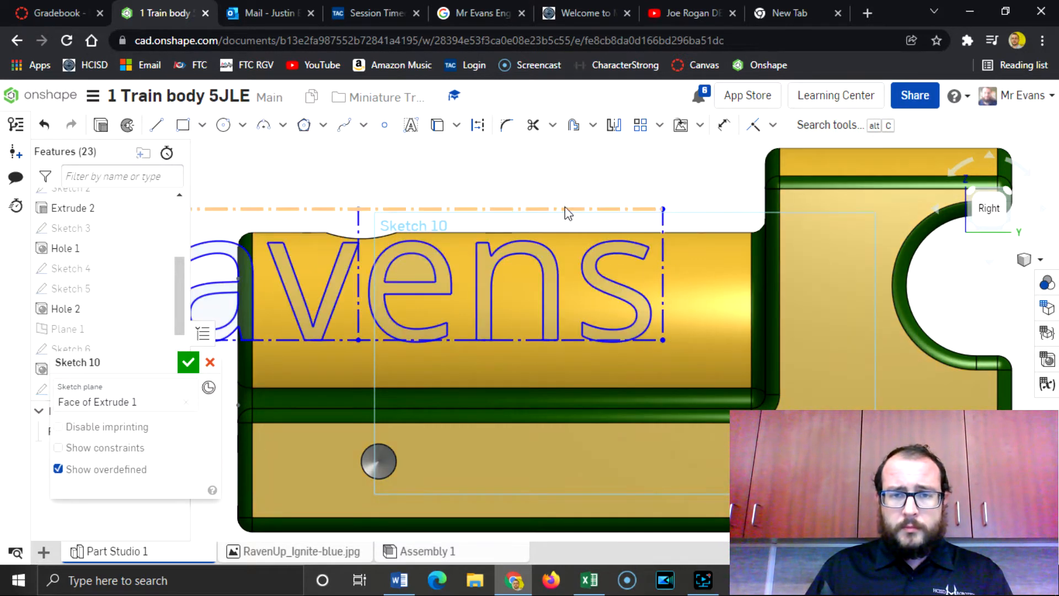
mouse_move(565, 209)
mouse_down()
mouse_move(570, 263)
mouse_move(671, 243)
mouse_move(809, 253)
mouse_move(771, 250)
mouse_up()
mouse_move(614, 376)
mouse_down()
mouse_move(610, 339)
mouse_move(620, 364)
mouse_move(563, 342)
mouse_up()
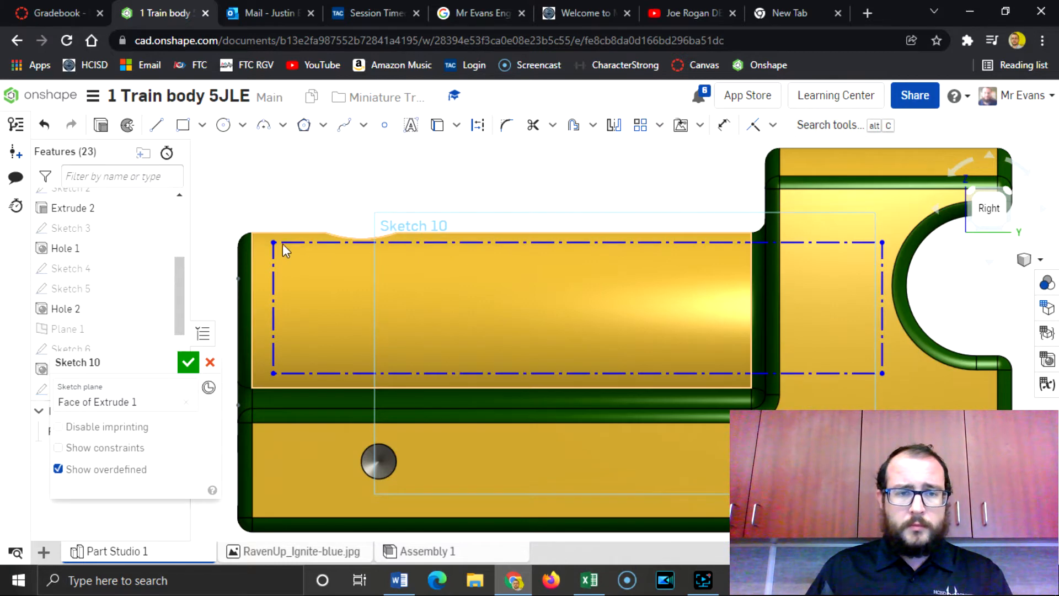
mouse_move(282, 249)
mouse_down()
mouse_move(272, 243)
mouse_move(369, 306)
mouse_move(293, 249)
mouse_move(260, 246)
mouse_up()
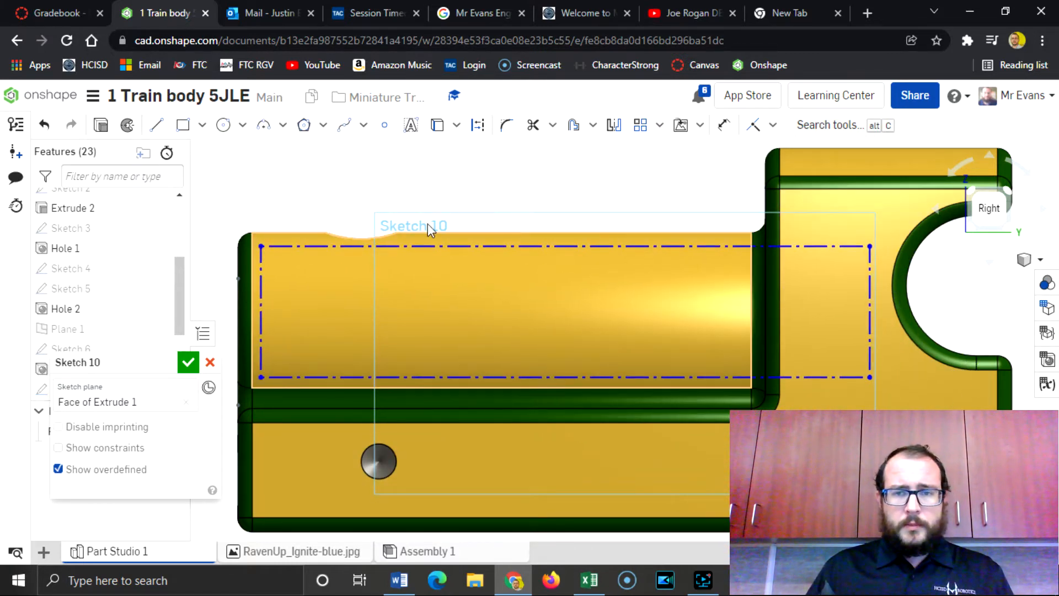
- Dimension the width of the "Ravens" text box to 3.75 in
click(725, 125)
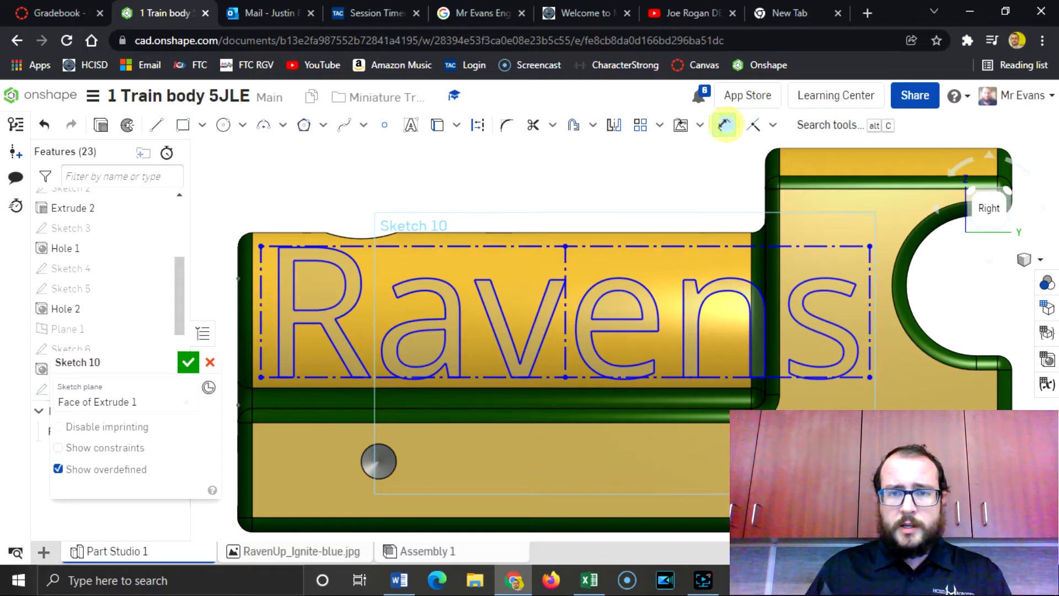
click(694, 246)
click(583, 175)
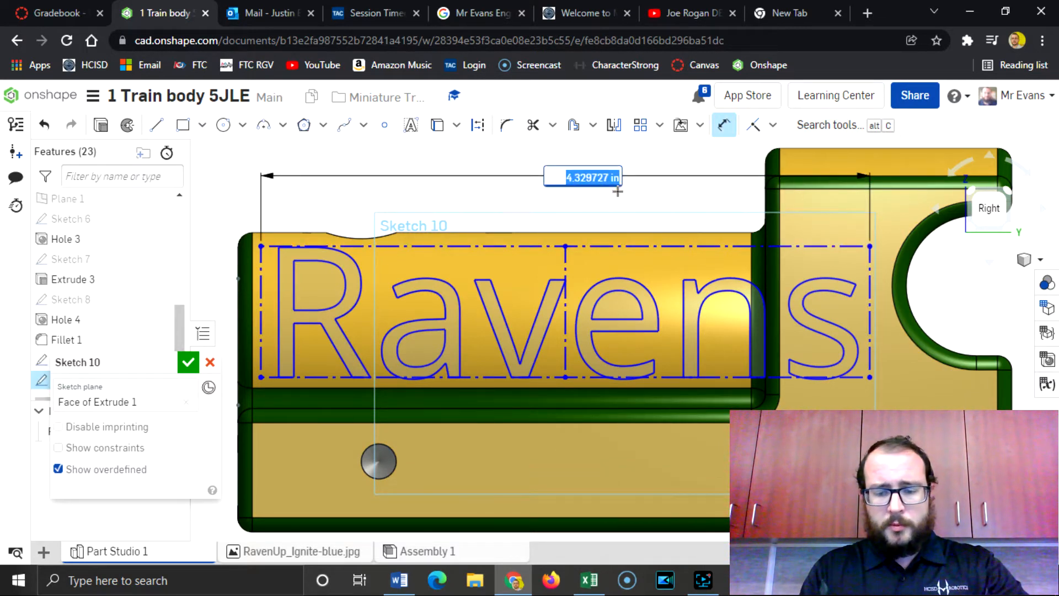
text(3.75)
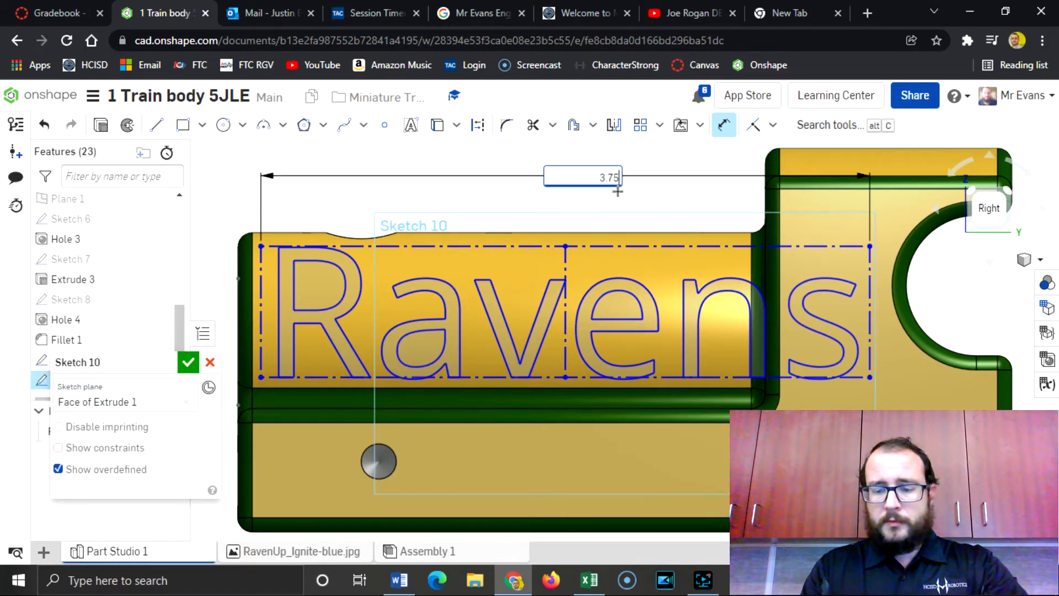
key(Return)
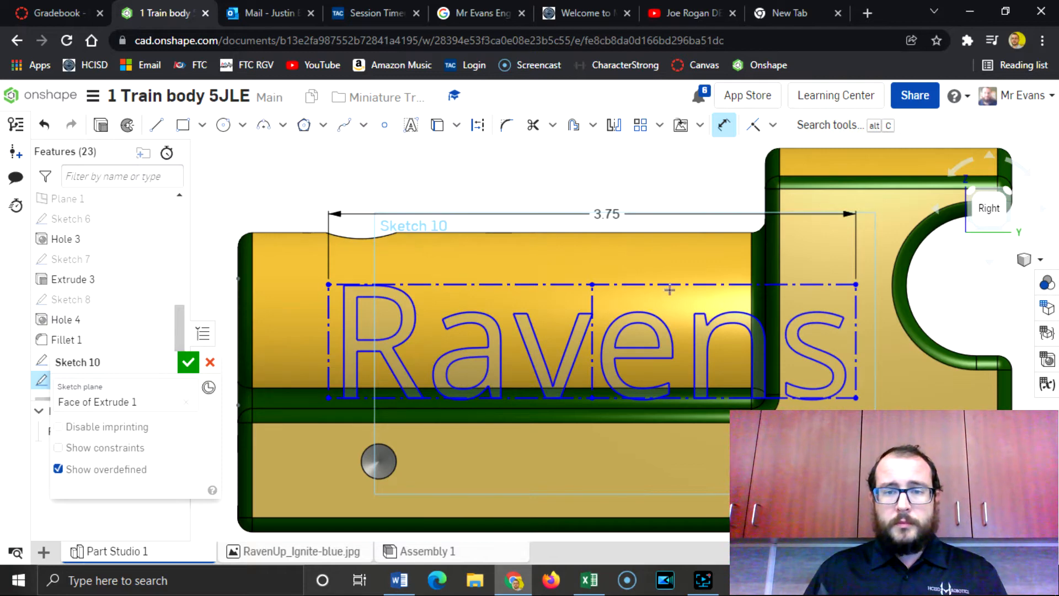
- Move the "Ravens" text freehand up and forward so it starts at the boiler's front end
key(Escape)
mouse_move(668, 285)
mouse_down()
mouse_move(560, 243)
mouse_move(534, 255)
mouse_up()
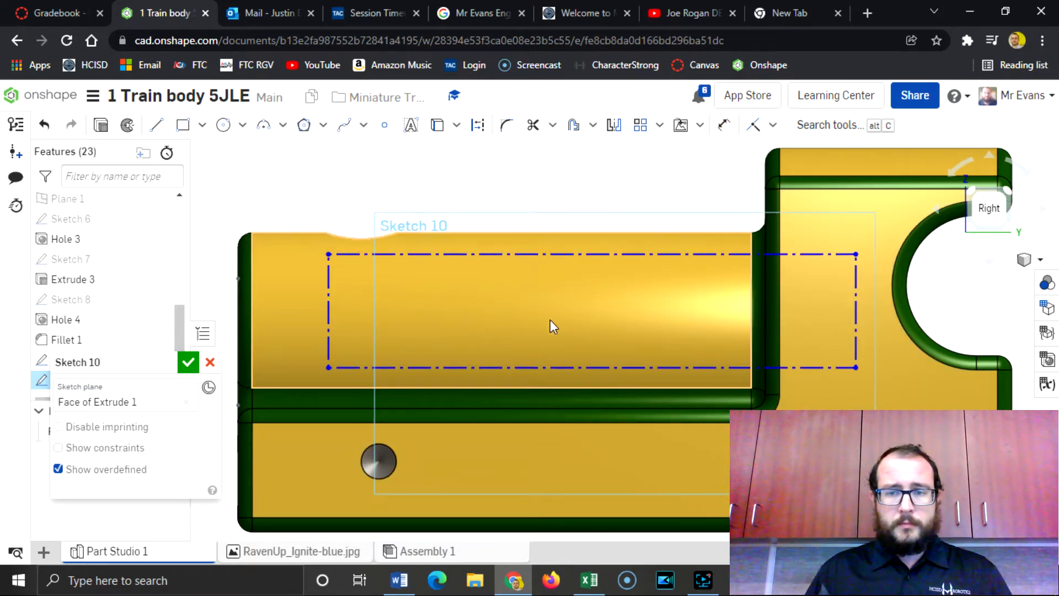
mouse_move(329, 313)
mouse_down()
mouse_move(235, 302)
mouse_move(257, 302)
mouse_up()
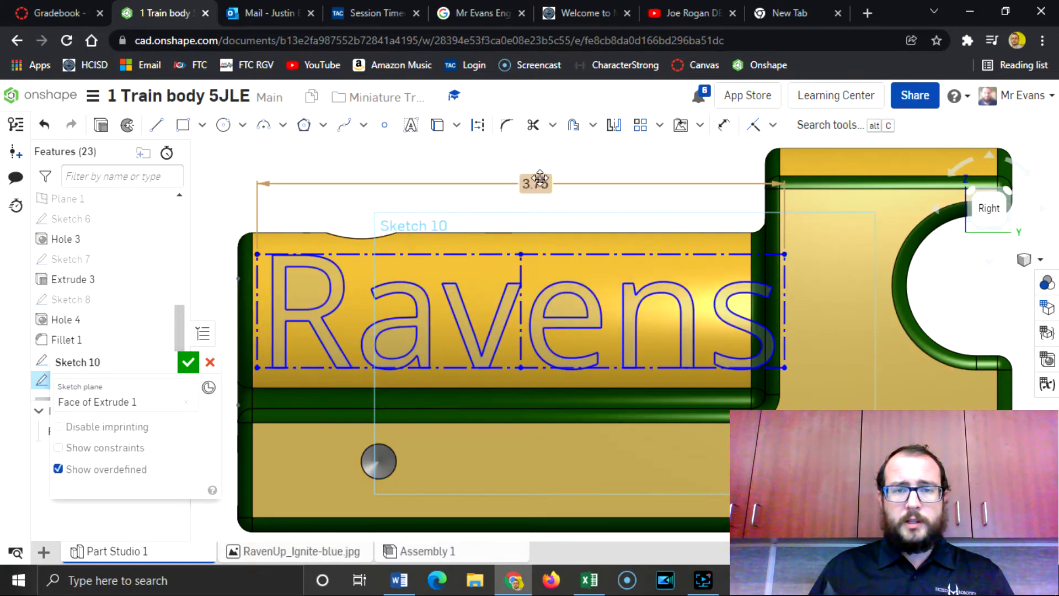
- Set the "Ravens" text box width to 3.5 in, fit it freehand between the boiler's front edge and the cab, and finish the sketch
double_click(539, 182)
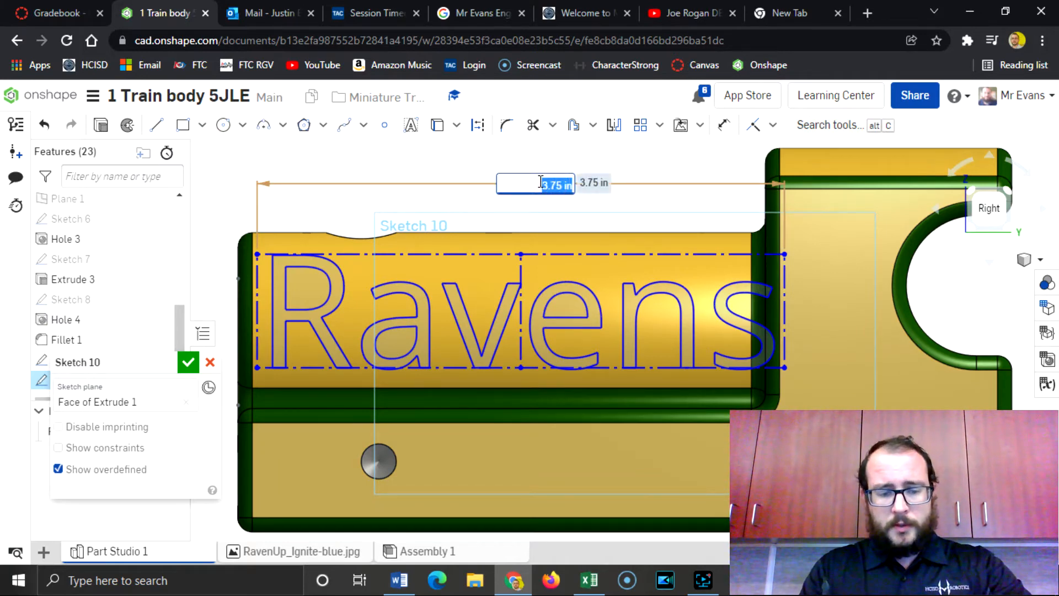
text(3.5)
key(Return)
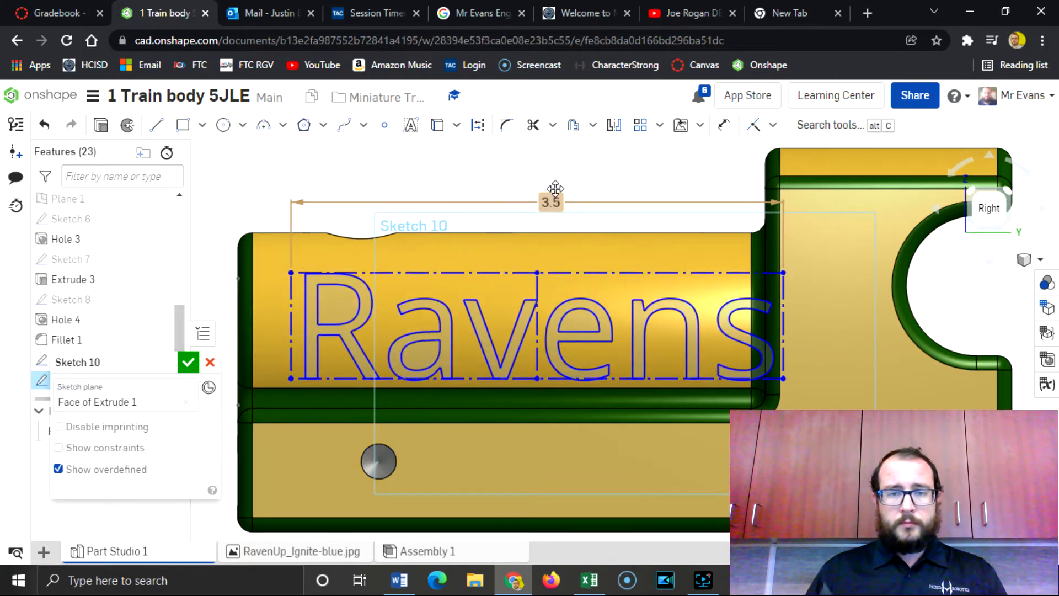
mouse_move(292, 292)
mouse_down()
mouse_move(256, 292)
mouse_move(257, 283)
mouse_up()
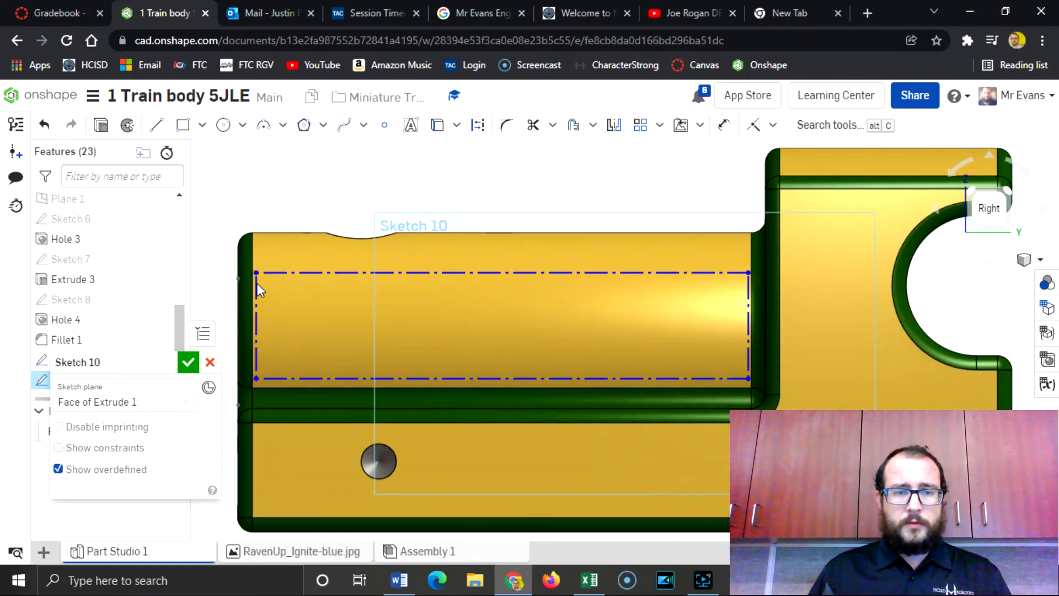
drag(484, 273, 481, 257)
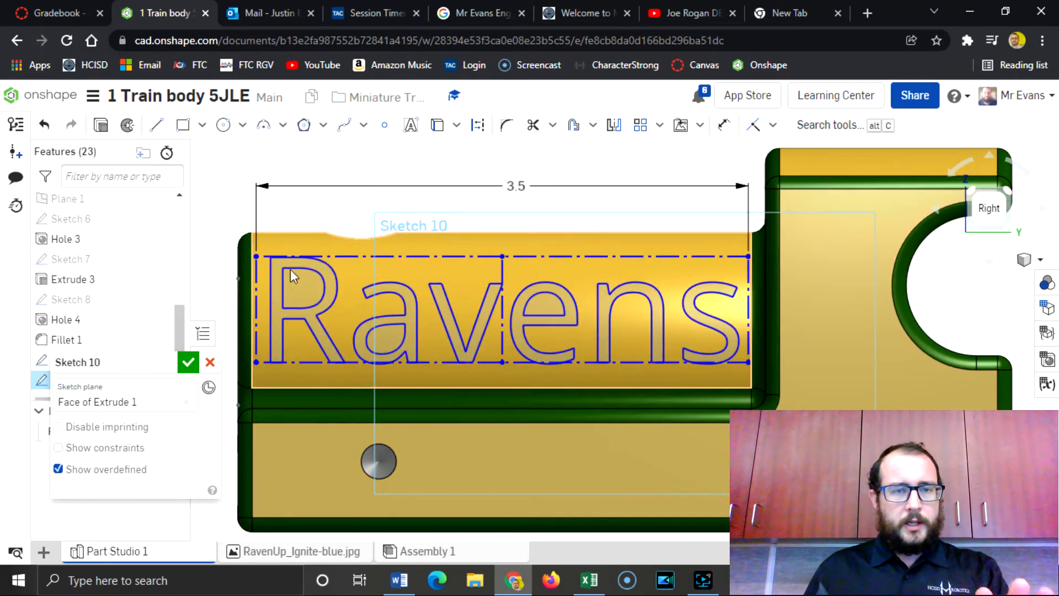
click(974, 199)
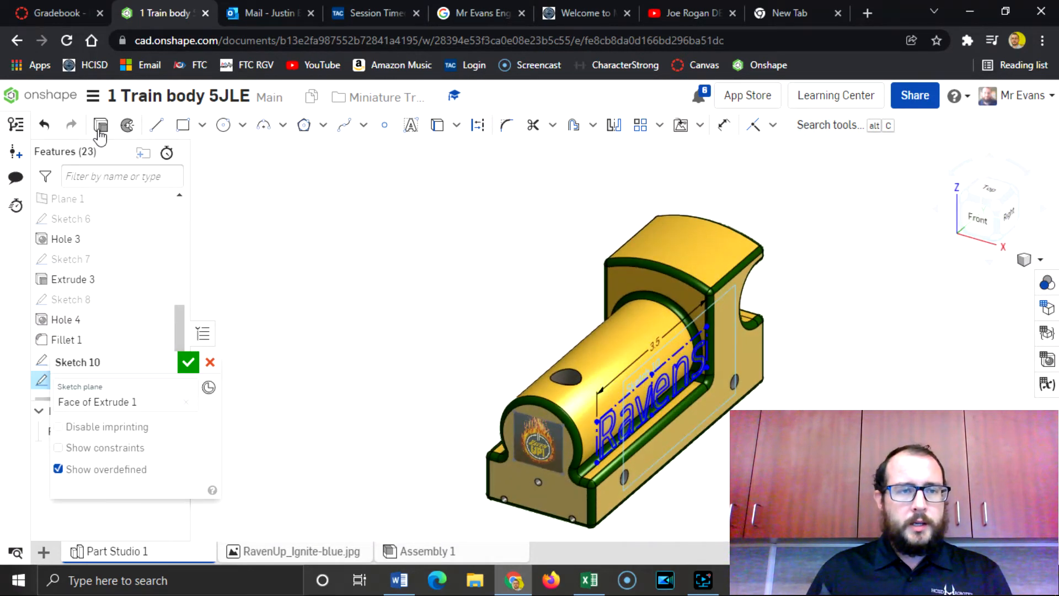
mouse_move(123, 366)
mouse_down()
mouse_move(261, 234)
mouse_move(272, 178)
mouse_up()
click(337, 181)
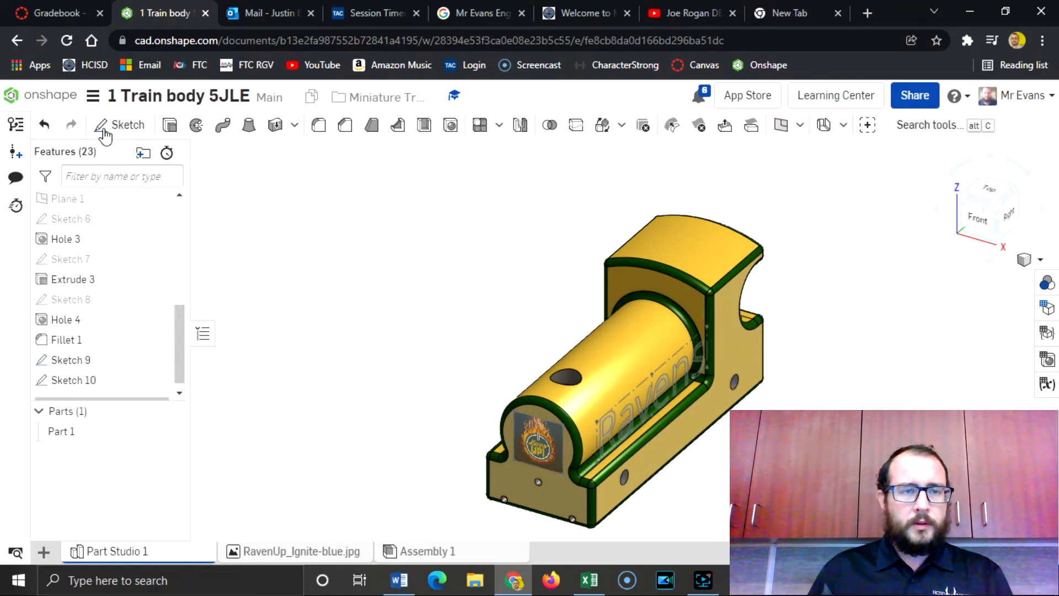
- Extrude the "Ravens" text inward as a 1 in deep blind cut, removing material from the boiler
click(170, 126)
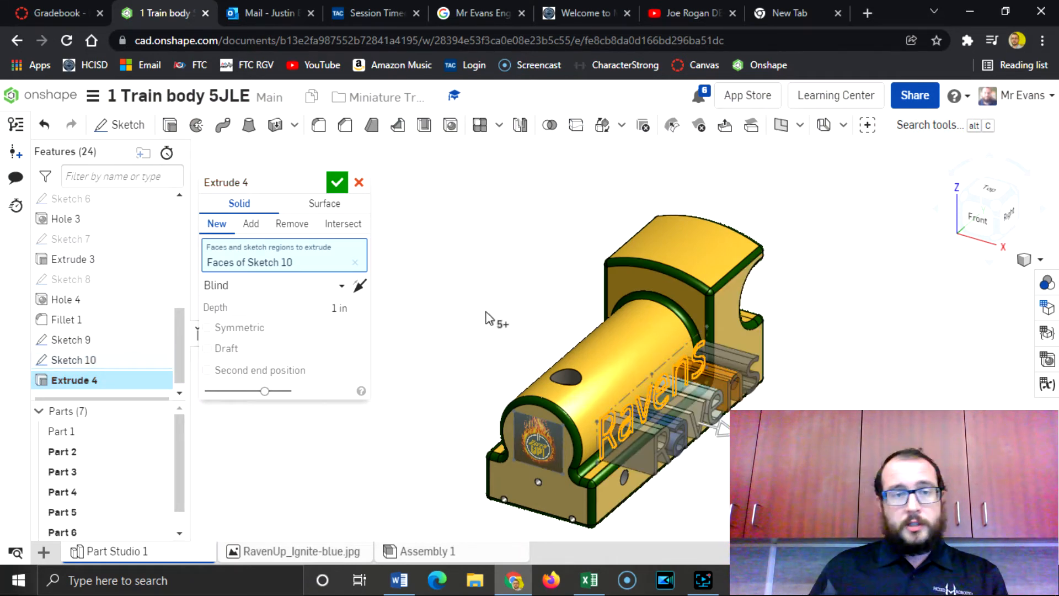
click(250, 224)
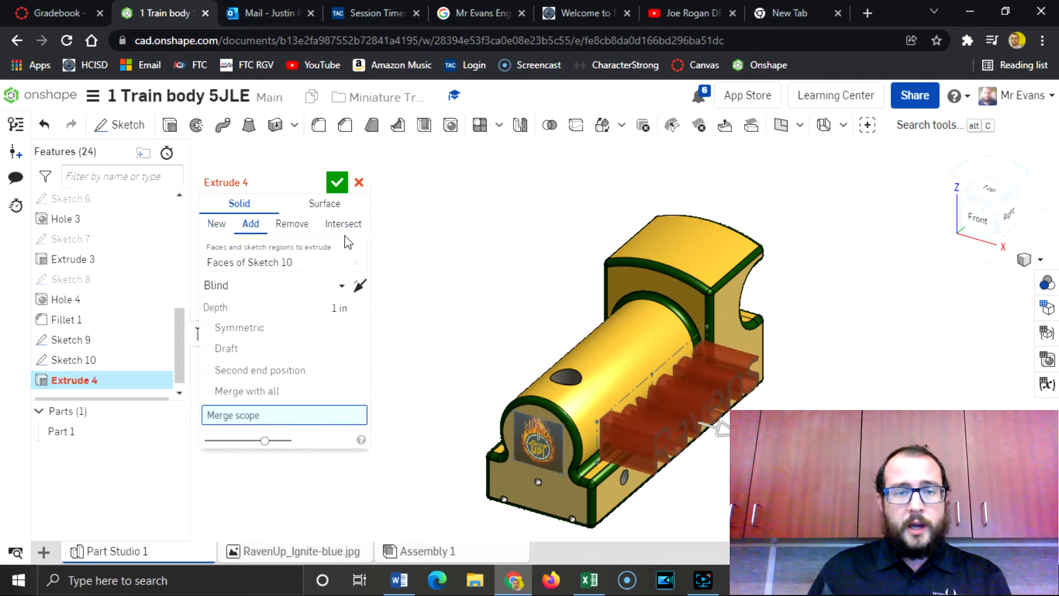
click(359, 286)
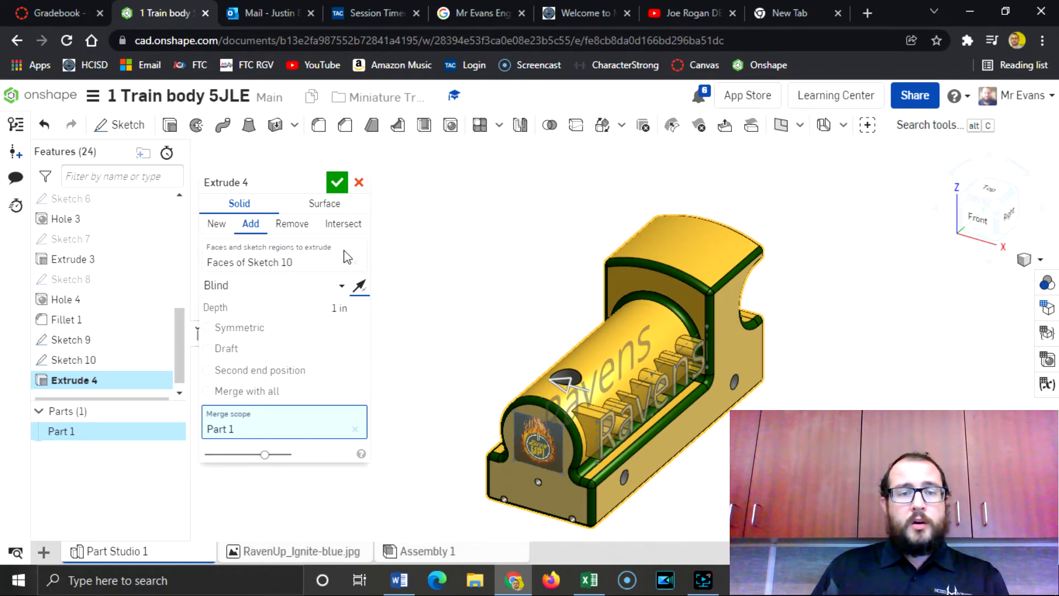
click(302, 227)
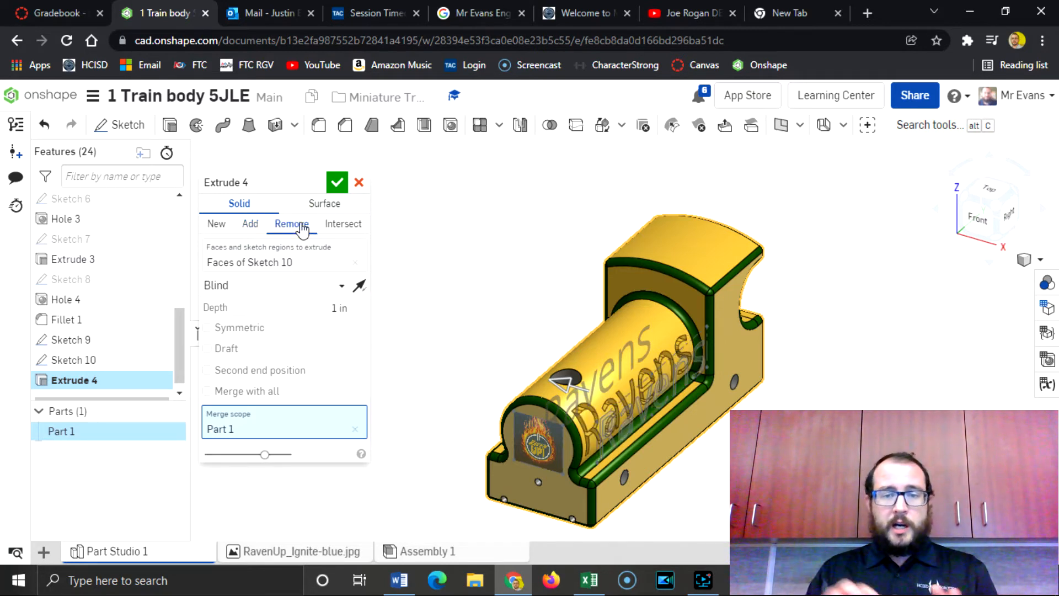
click(337, 182)
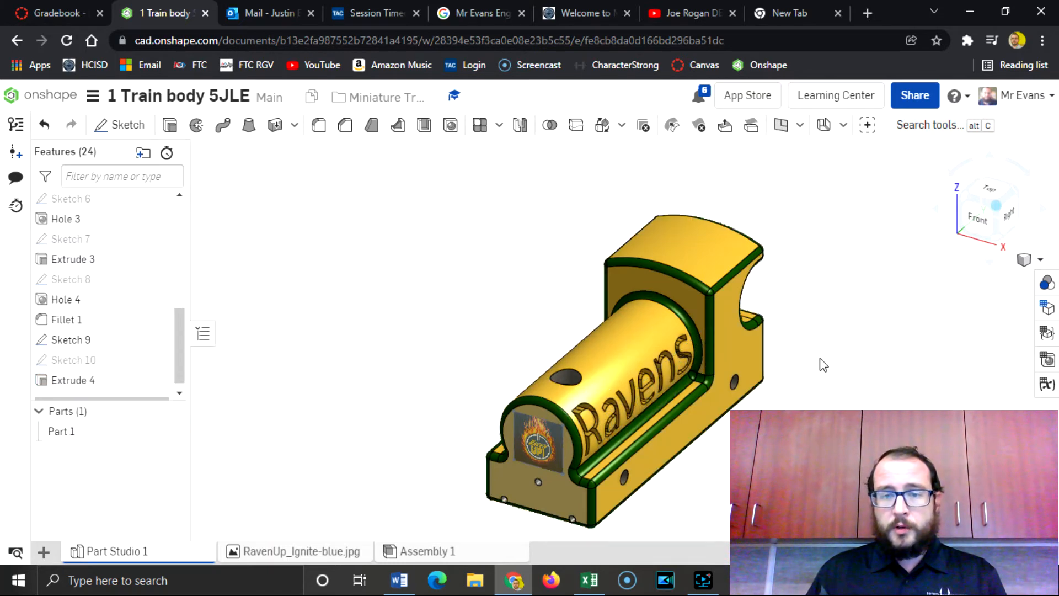
- Add a face appearance in dark blue (0B3767) to the "Ravens" text cut
click(1047, 285)
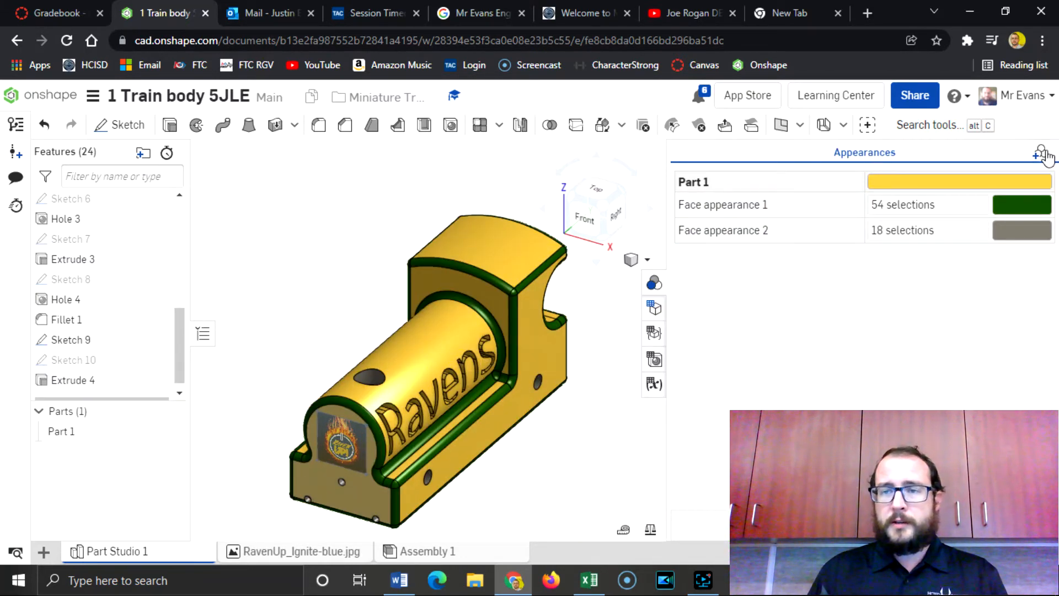
click(1042, 154)
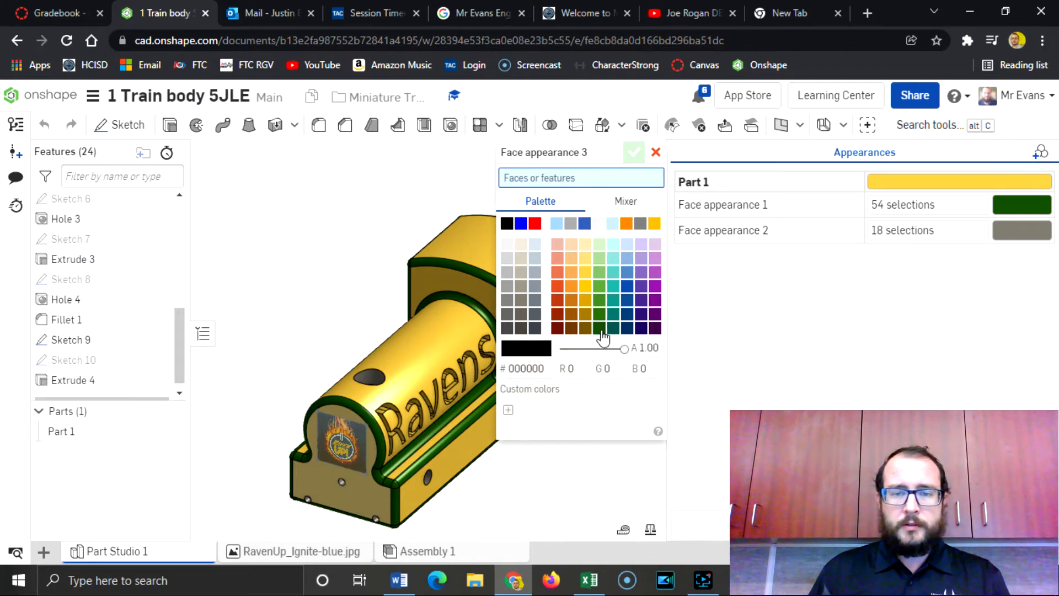
click(600, 329)
click(627, 328)
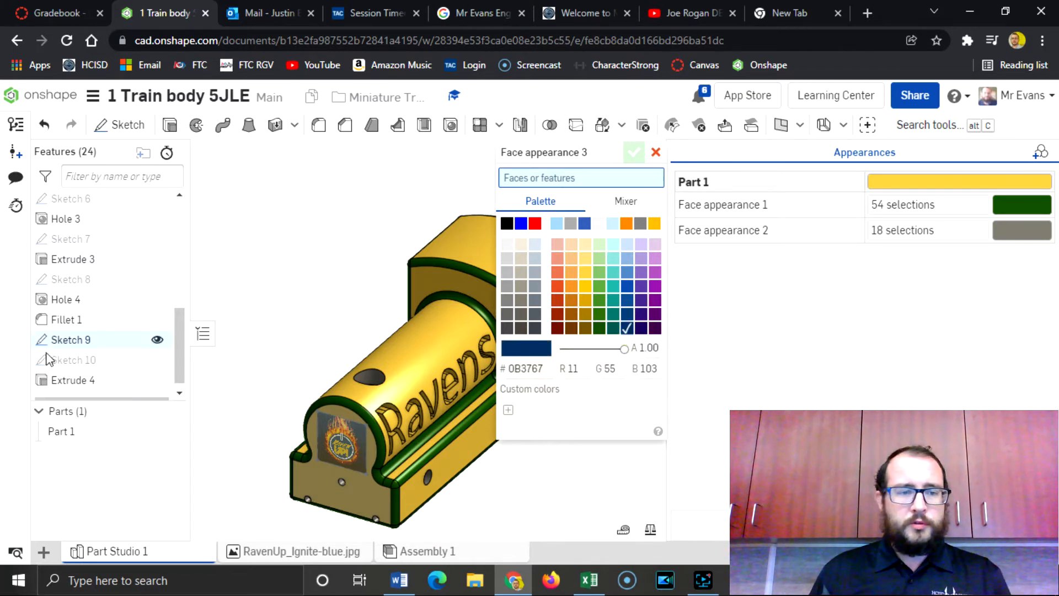
click(76, 383)
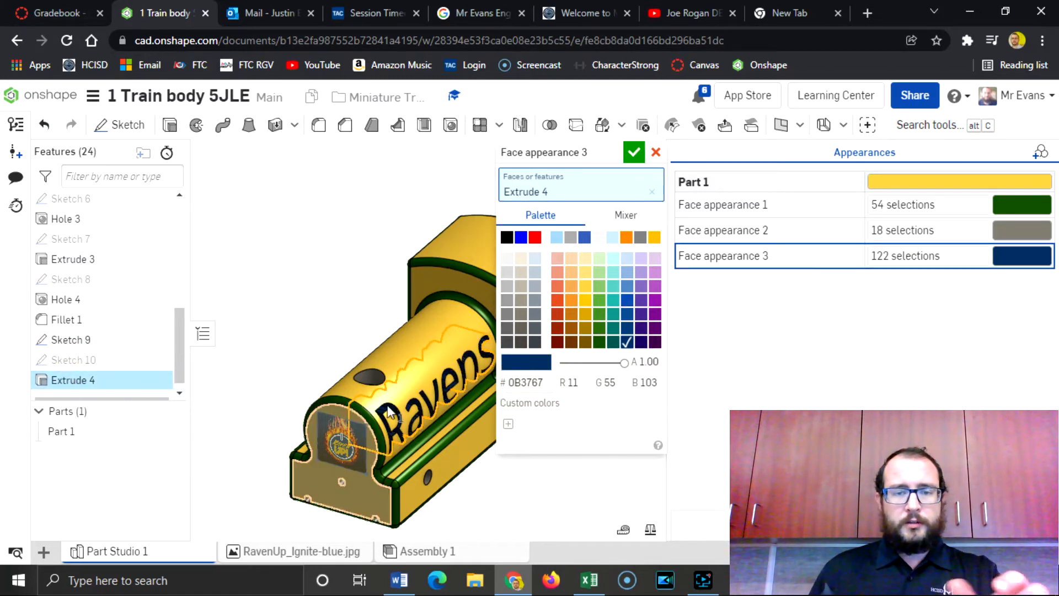
click(634, 152)
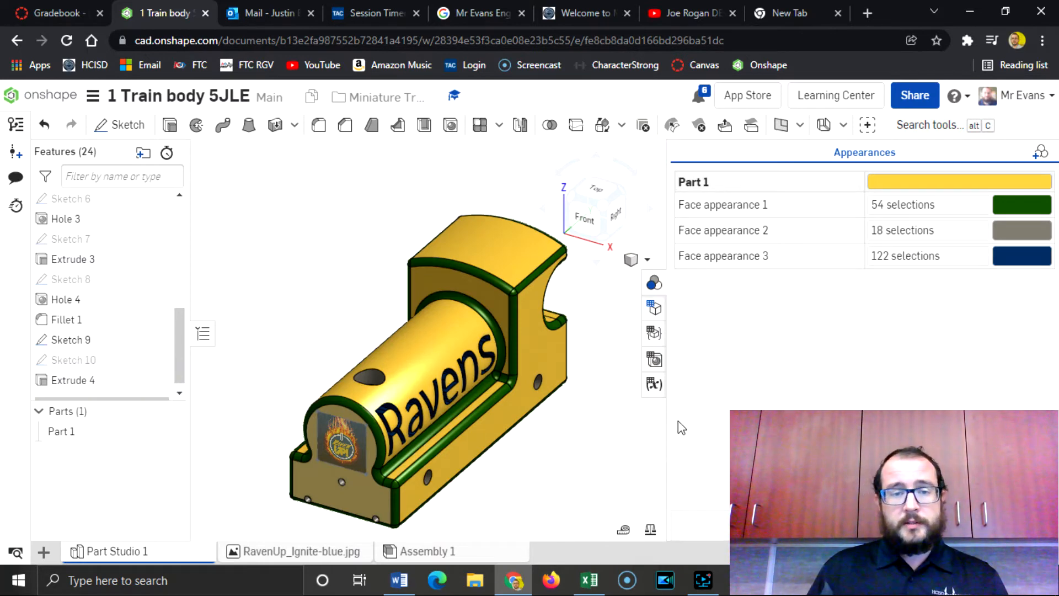
- Highlight the text cut and examine from the front how deep it reaches into the boiler
click(77, 381)
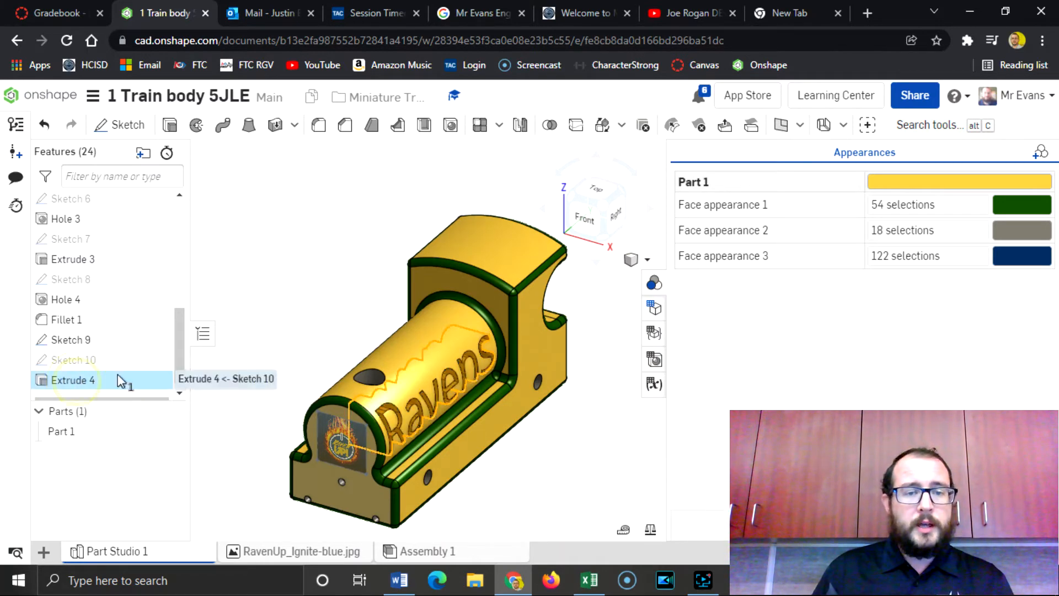
click(591, 221)
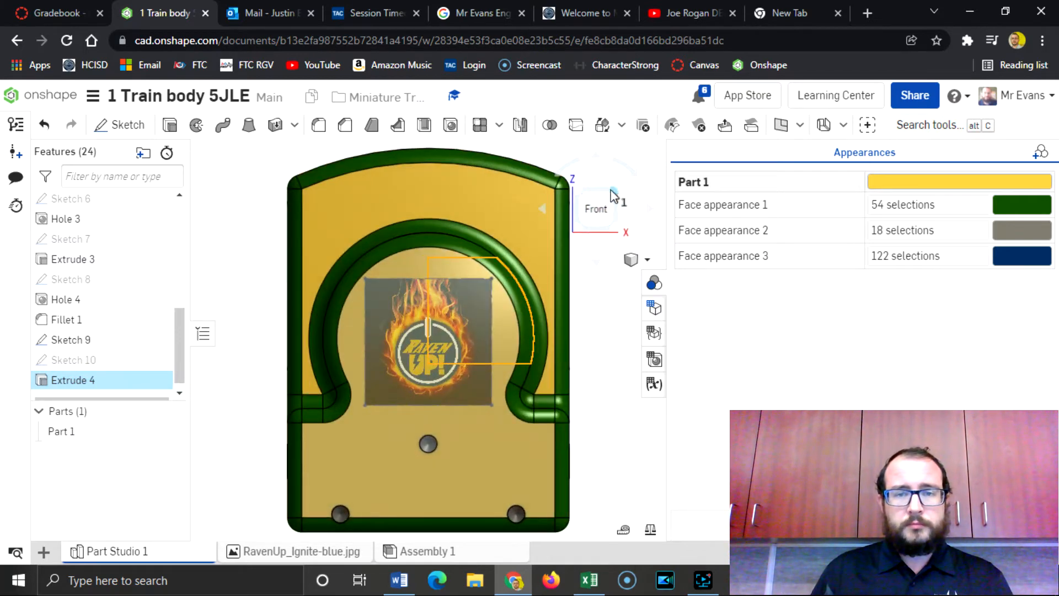
click(617, 195)
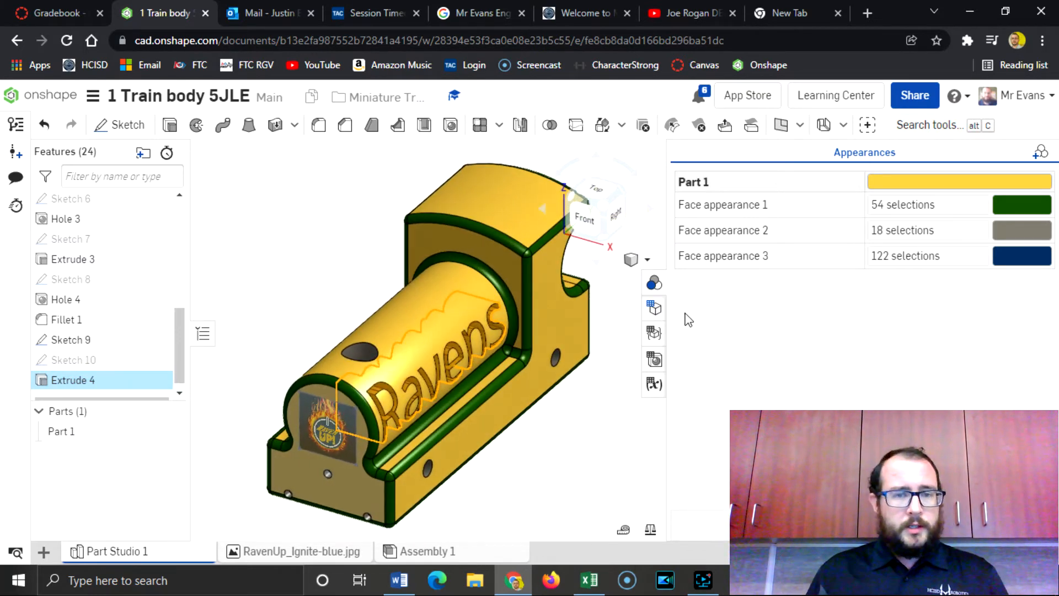
- Sketch a circle on the train's front face, centred on the boiler and matching its round outline
click(120, 124)
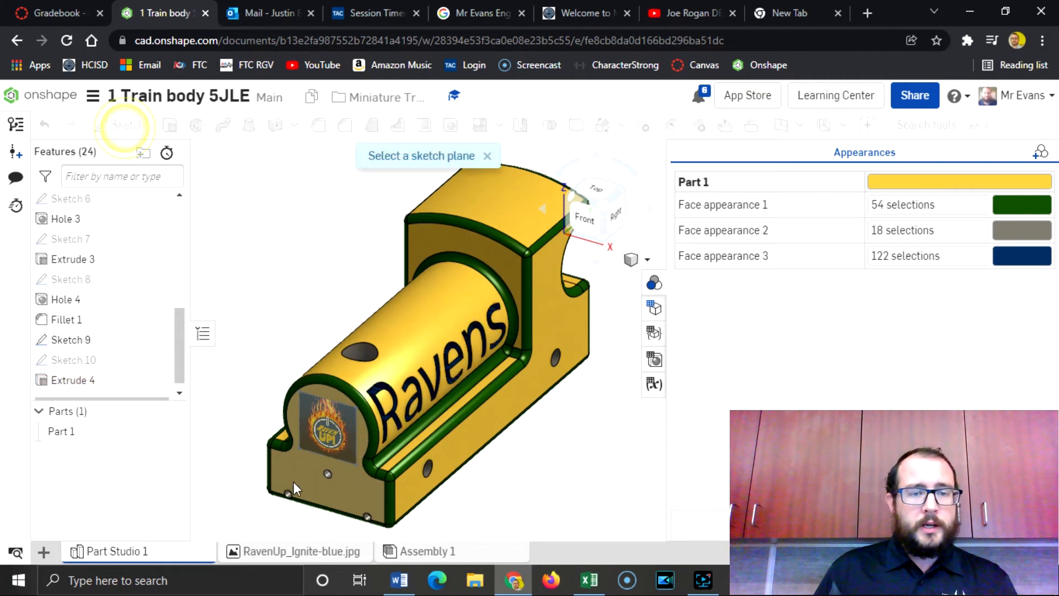
click(302, 483)
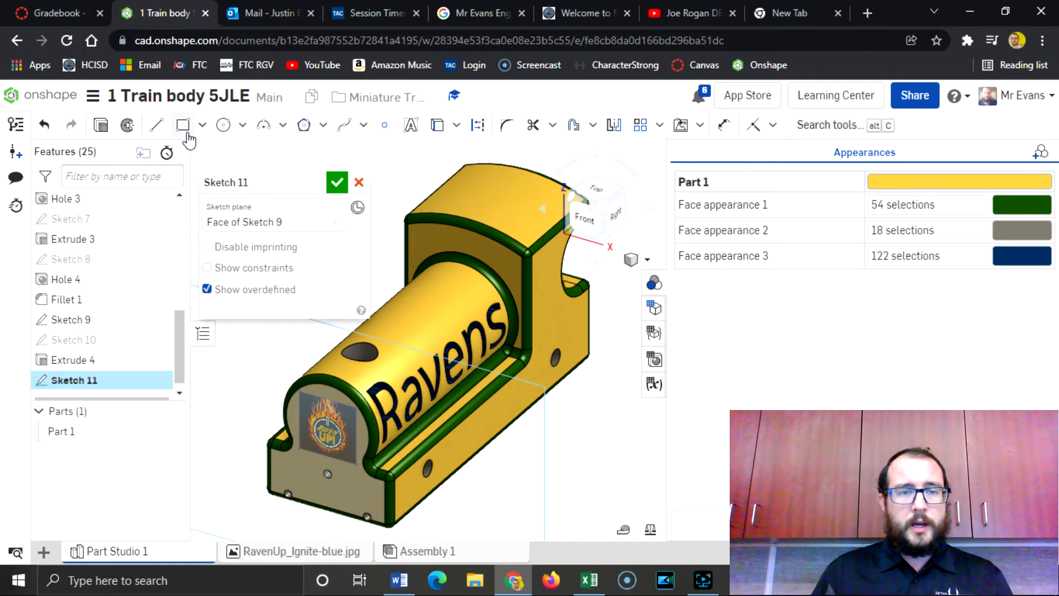
click(222, 126)
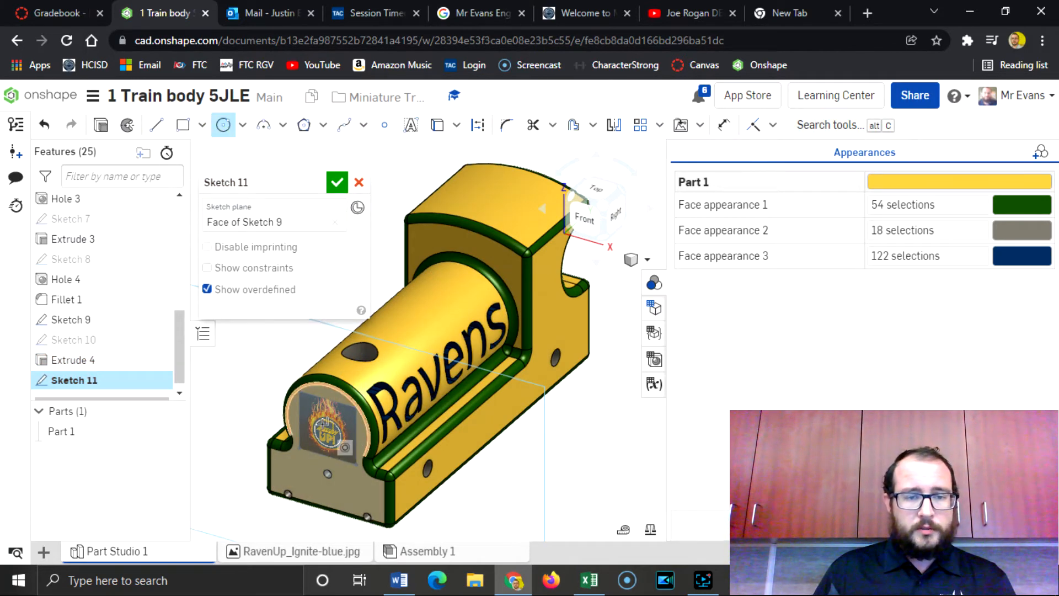
click(326, 425)
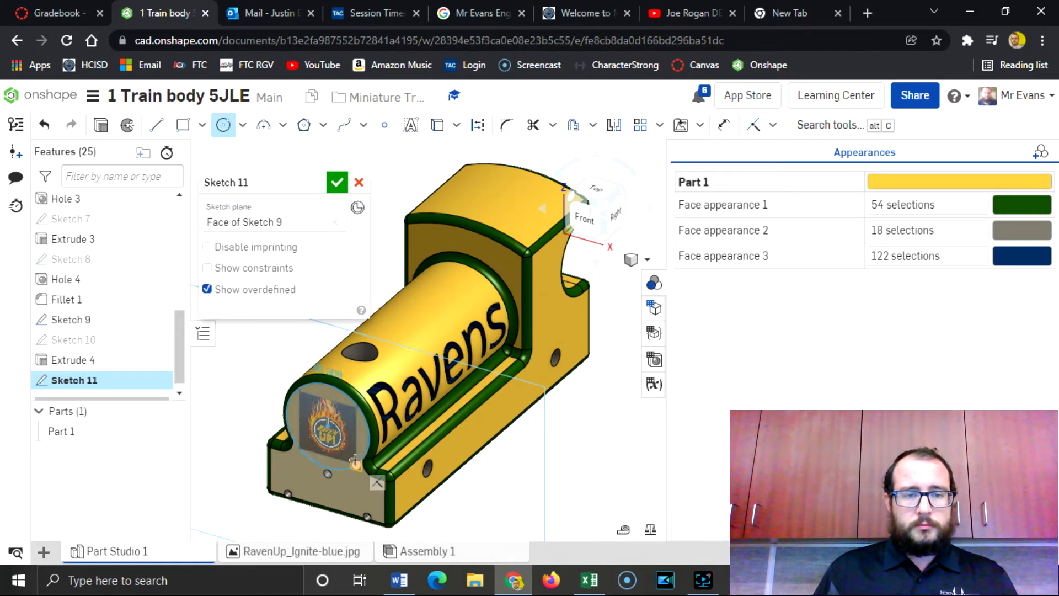
click(355, 461)
click(337, 182)
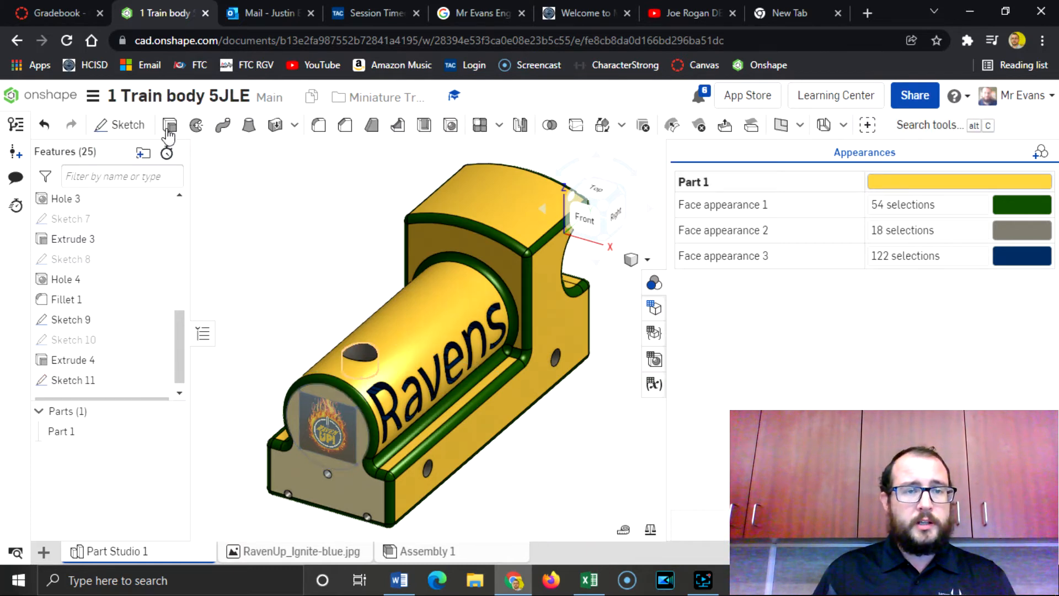
- Extrude the circle backward through the boiler to a blind depth of 3.74 in, adding it to Part 1
click(170, 125)
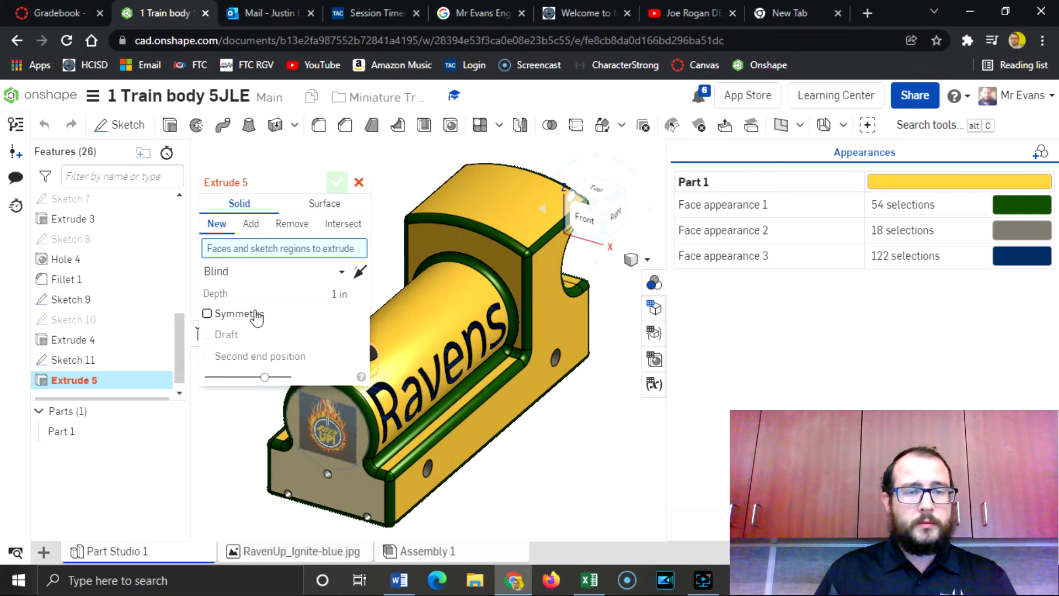
click(66, 359)
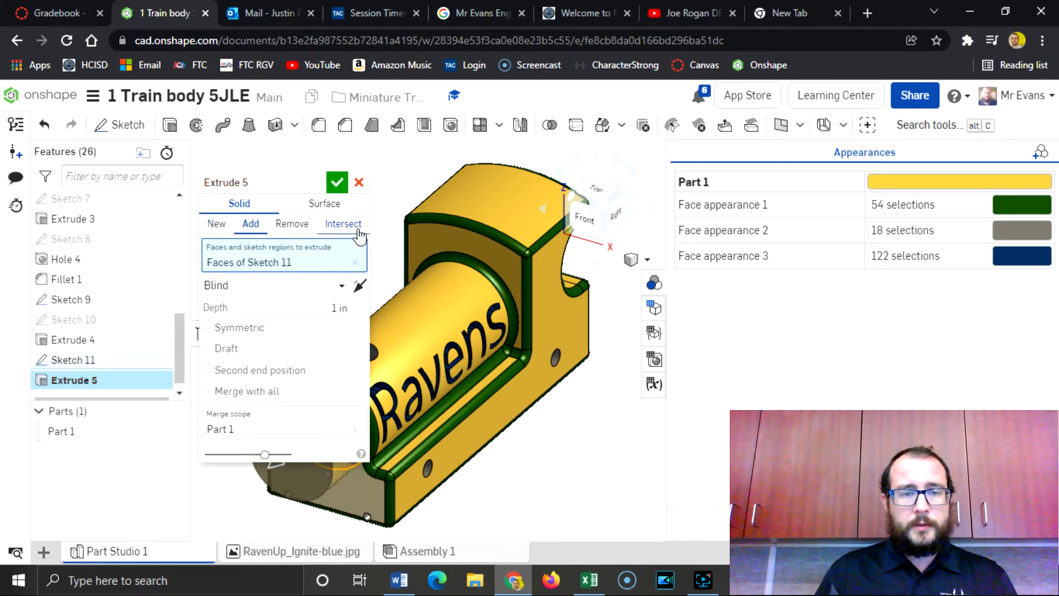
click(360, 285)
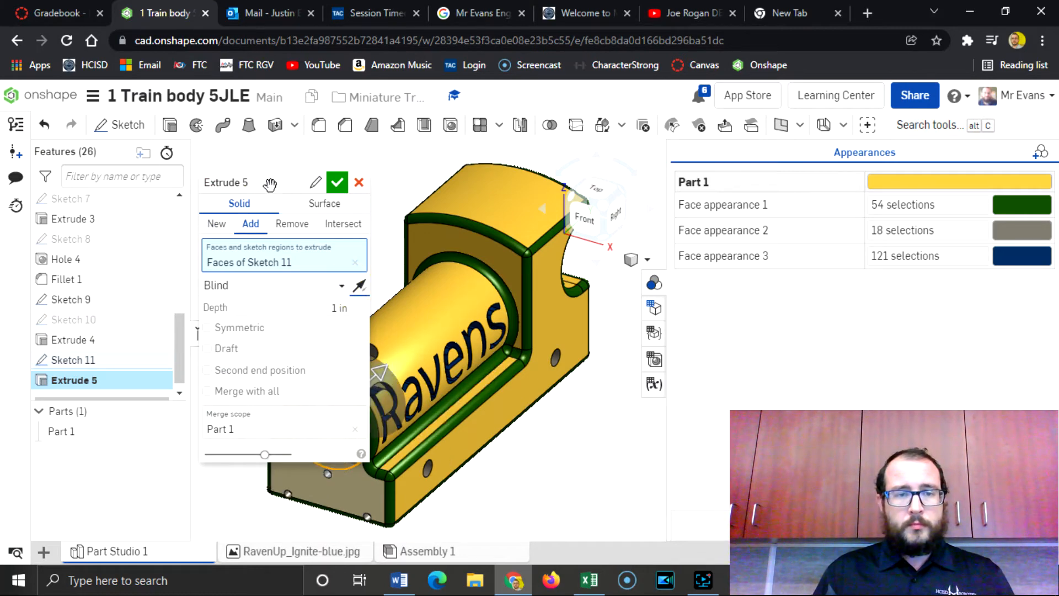
drag(269, 185, 163, 163)
drag(378, 363, 482, 282)
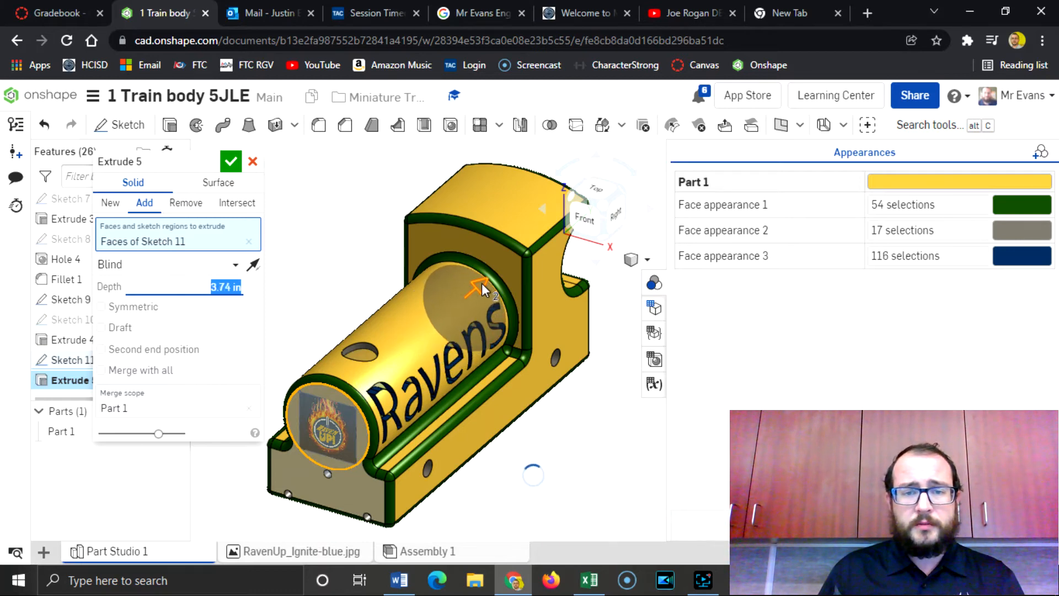
click(231, 161)
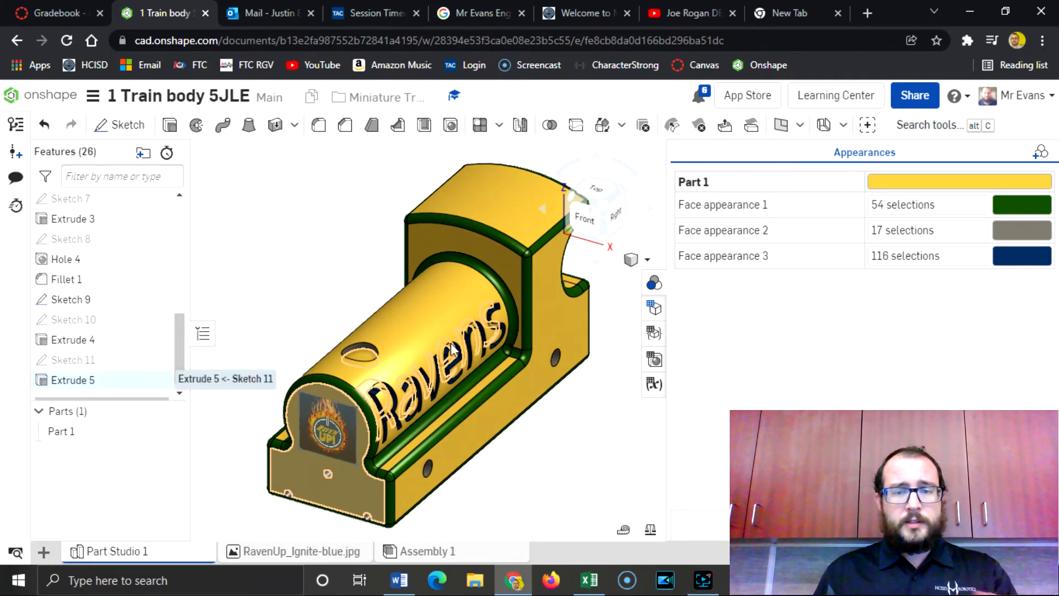
- Highlight the "Ravens" text cut from the front and in isometric view, and review the settings of the circle extrusion through the boiler
click(590, 221)
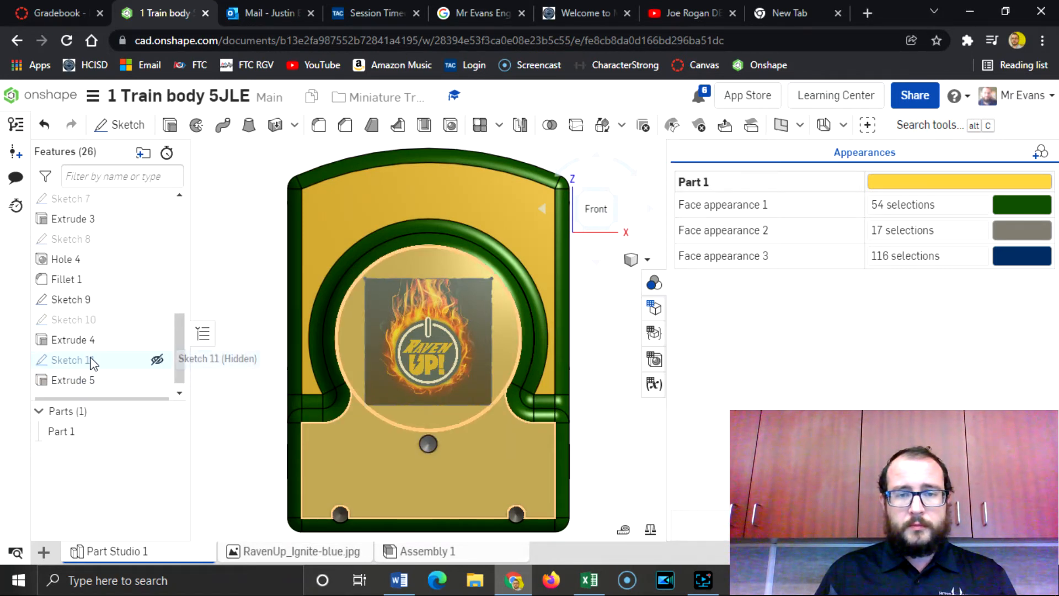
click(108, 342)
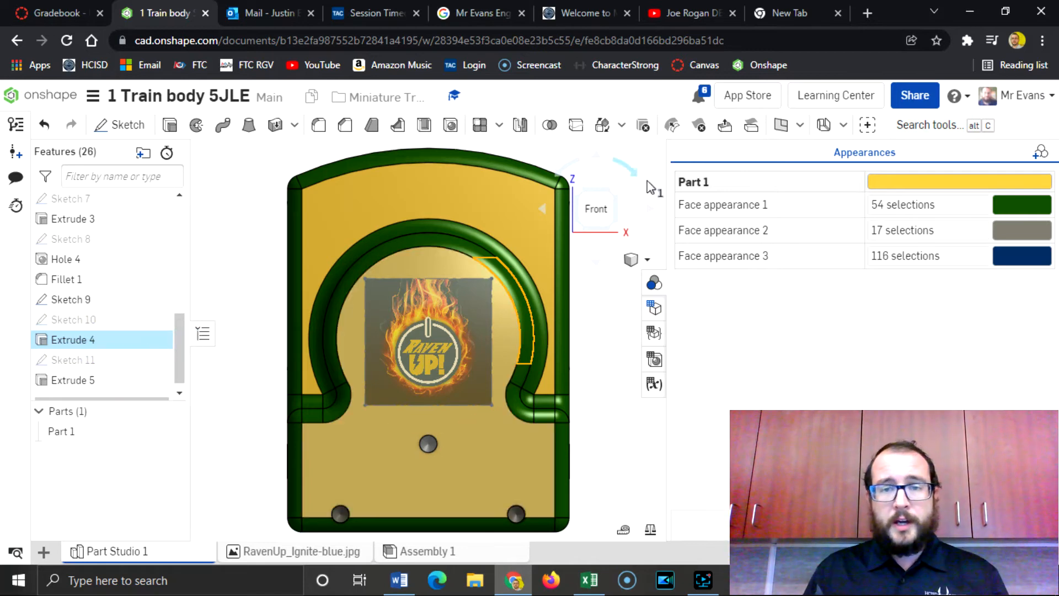
click(614, 194)
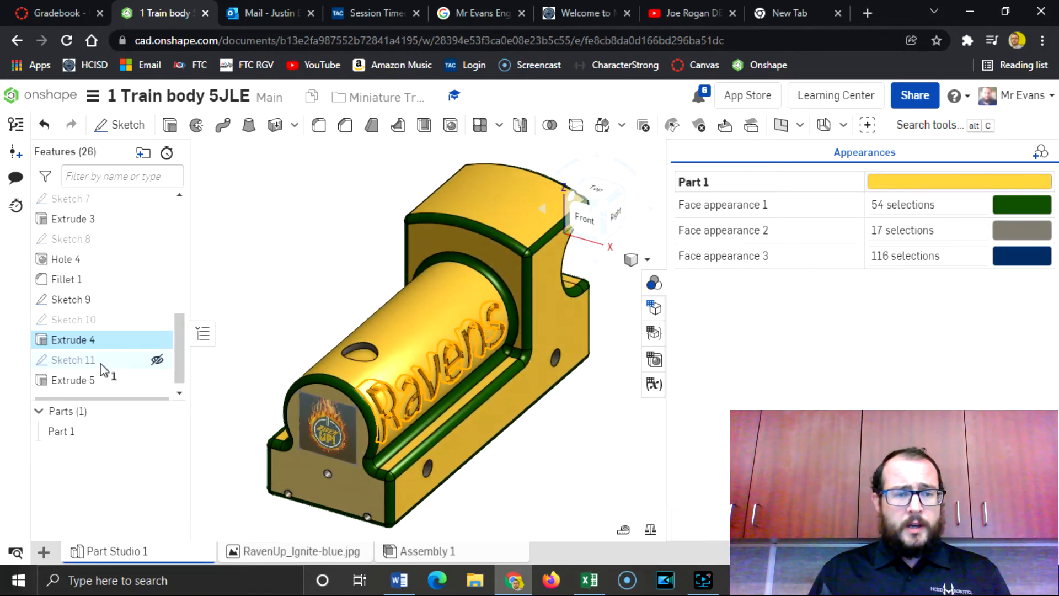
double_click(77, 380)
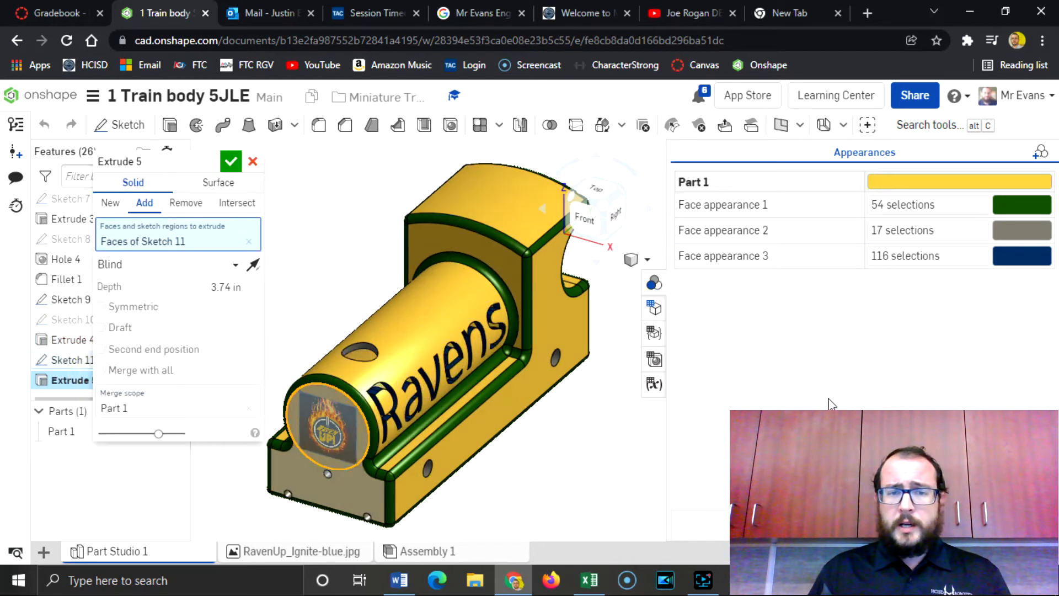
click(231, 161)
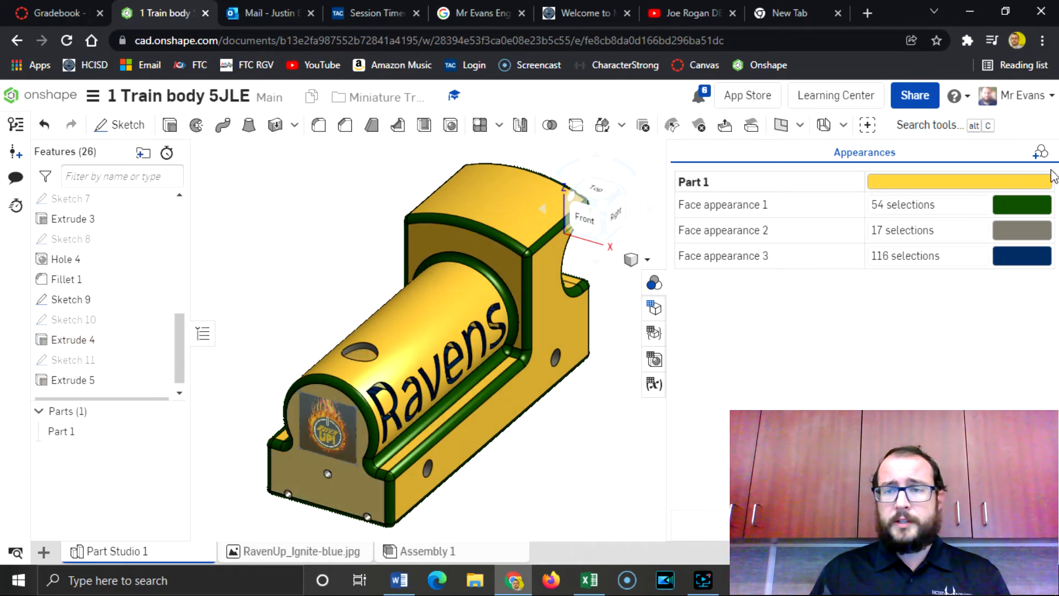
- Add a face appearance in yellow (FAB601) to the circle extrusion inside the boiler
click(1040, 152)
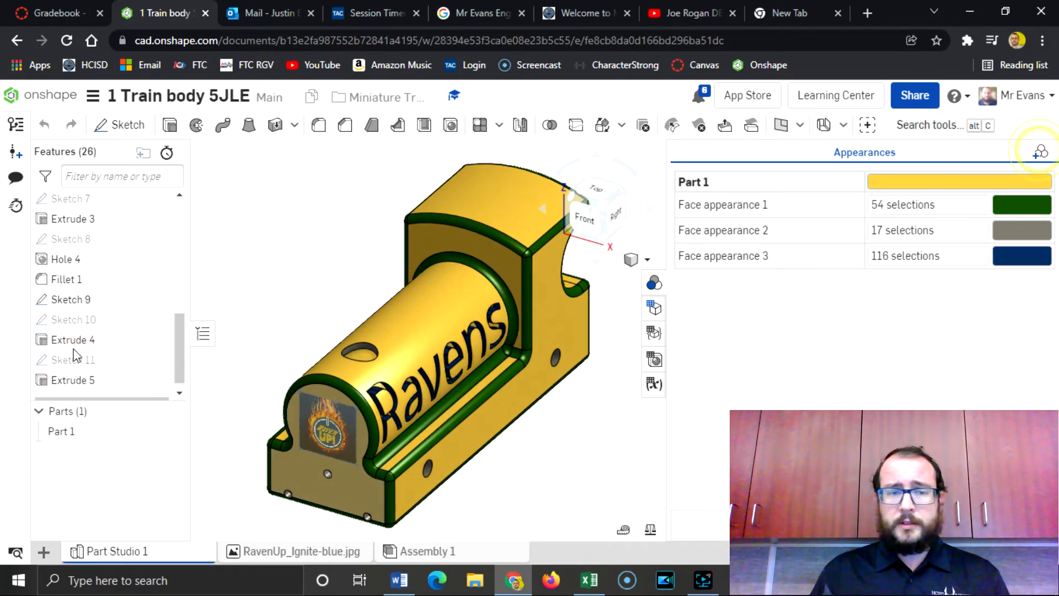
click(94, 383)
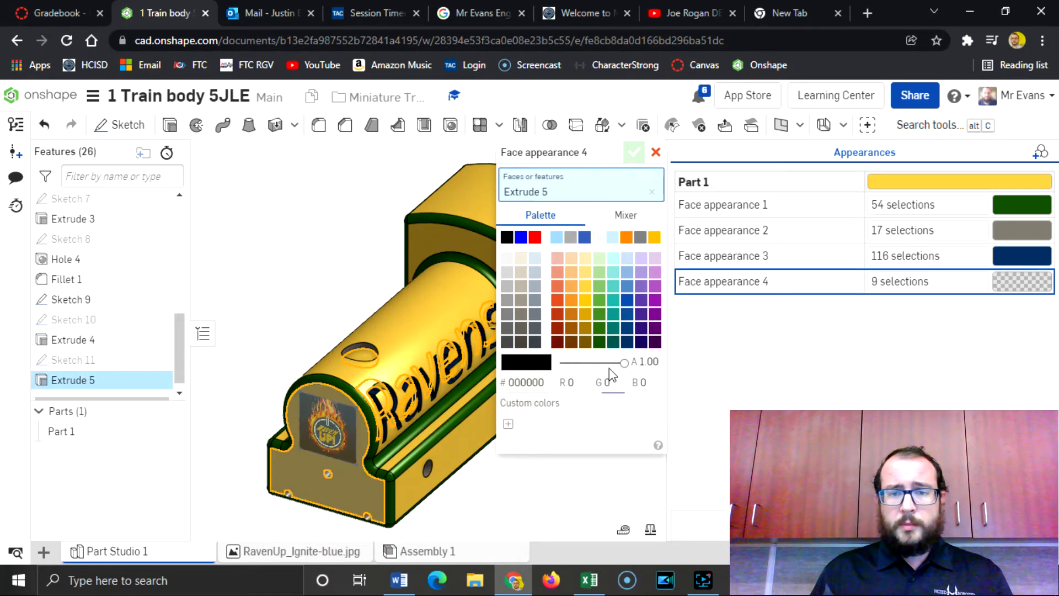
click(654, 239)
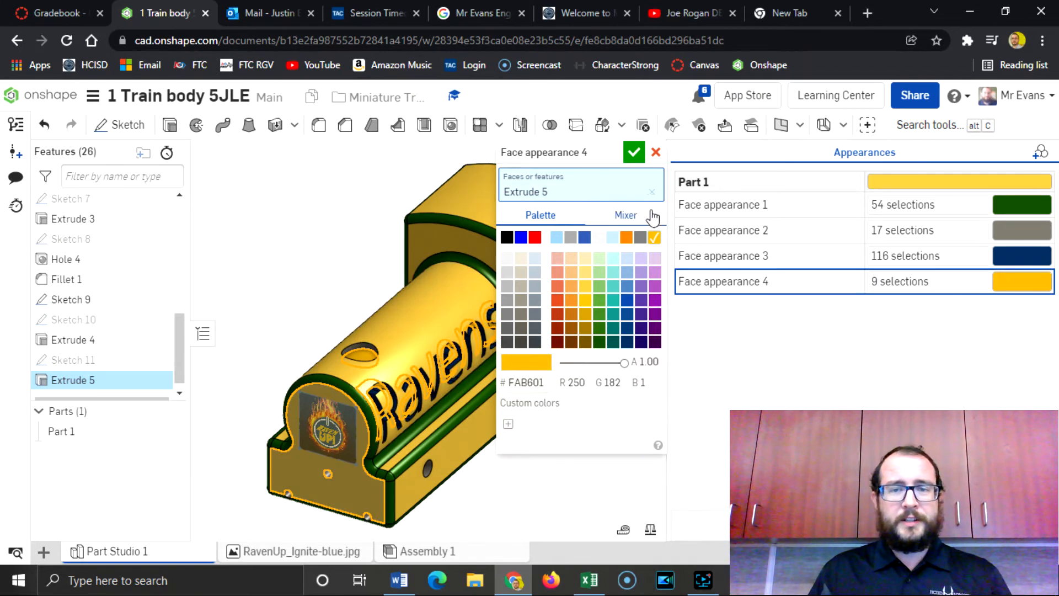
click(634, 153)
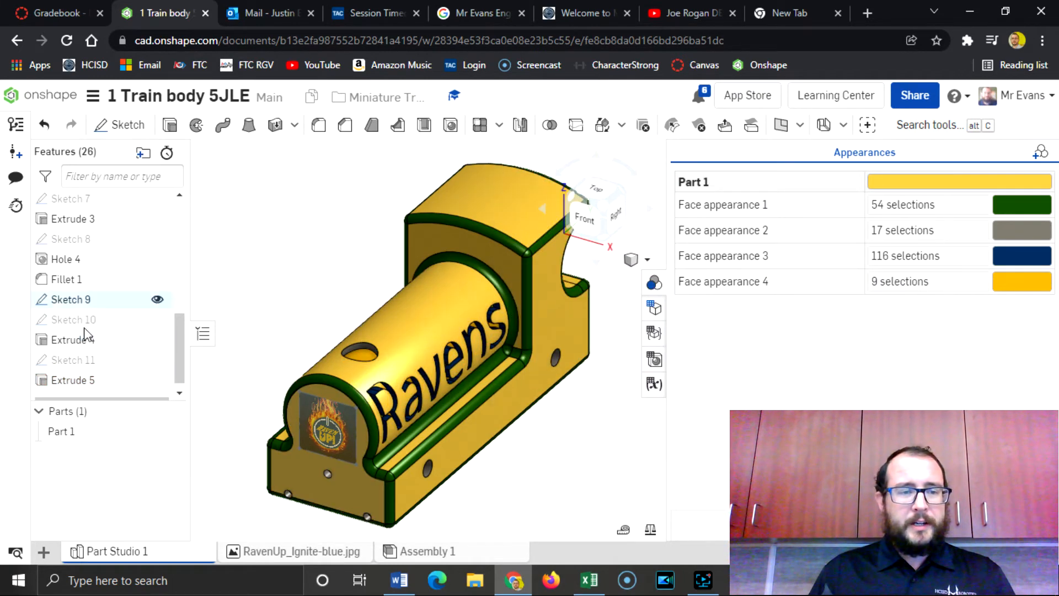
- In the circle's sketch, draw a three-line open-topped notch about 0.43 in wide and 0.19 in deep above the logo image, and trim the circle
double_click(165, 360)
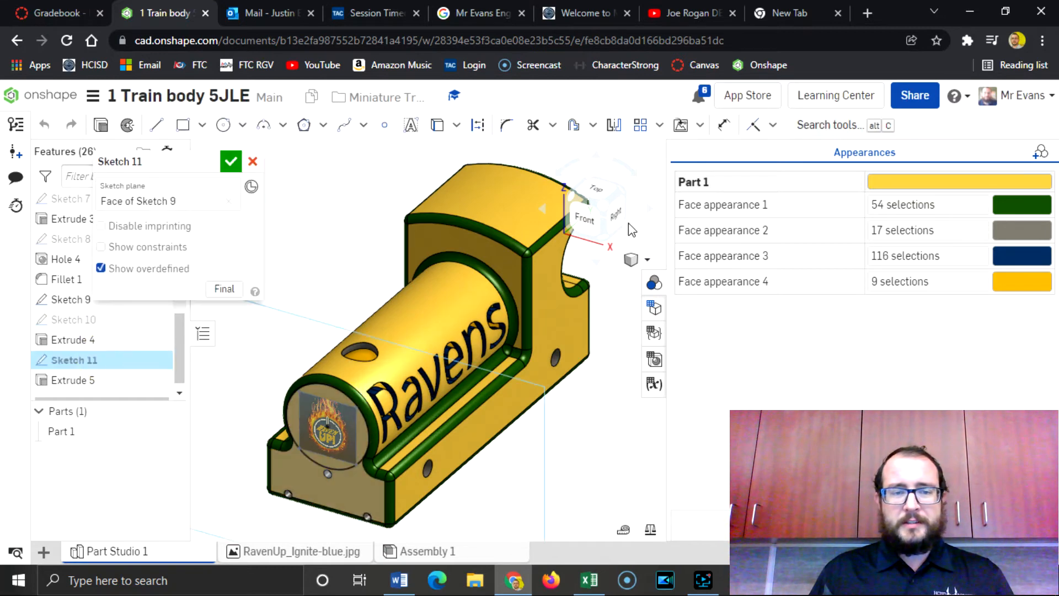
click(586, 229)
scroll(420, 273, down, 2)
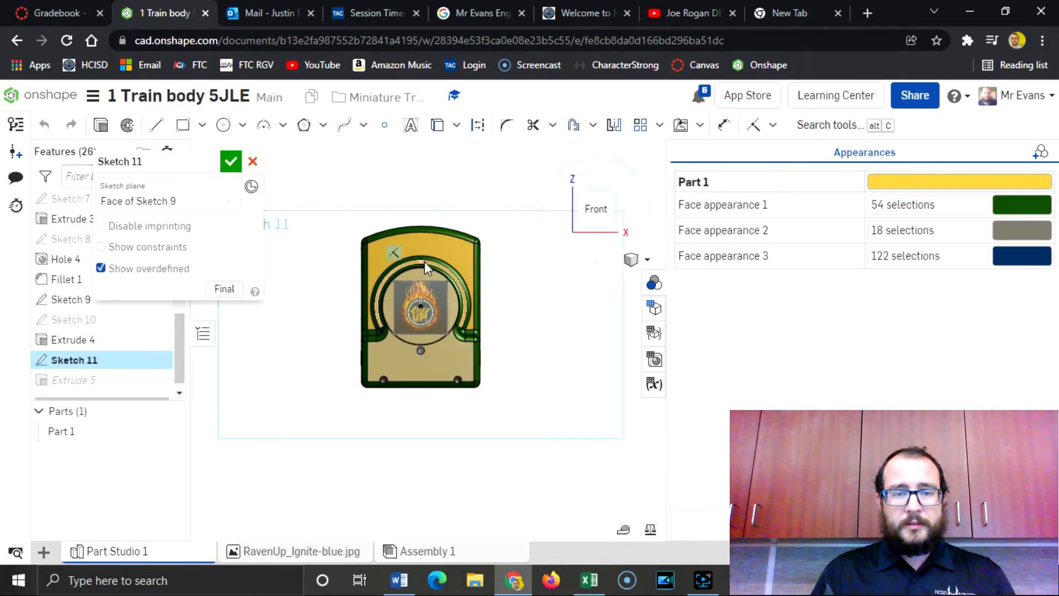
scroll(425, 261, up, 5)
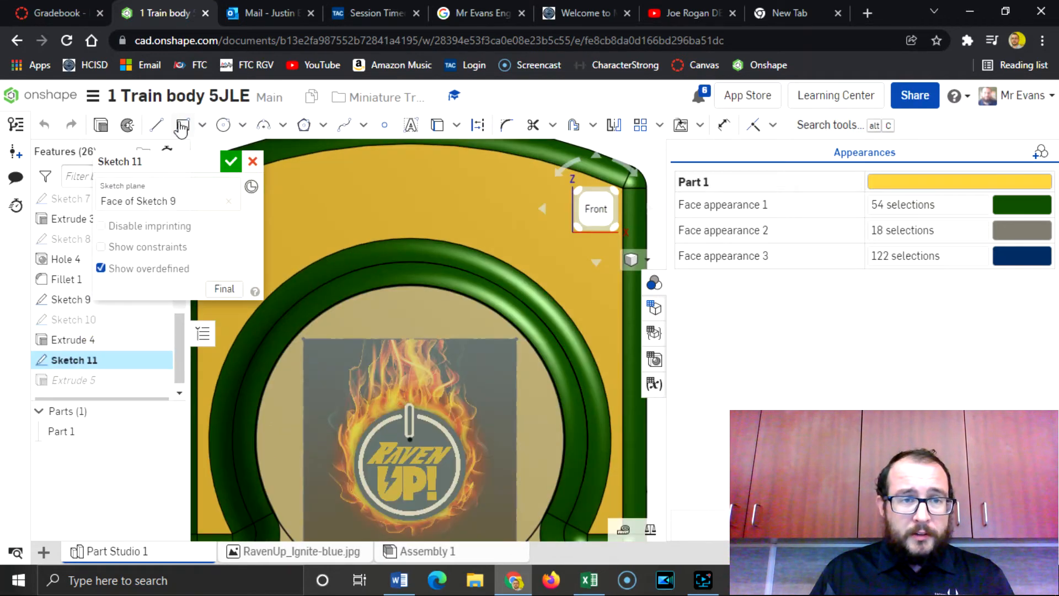
click(157, 125)
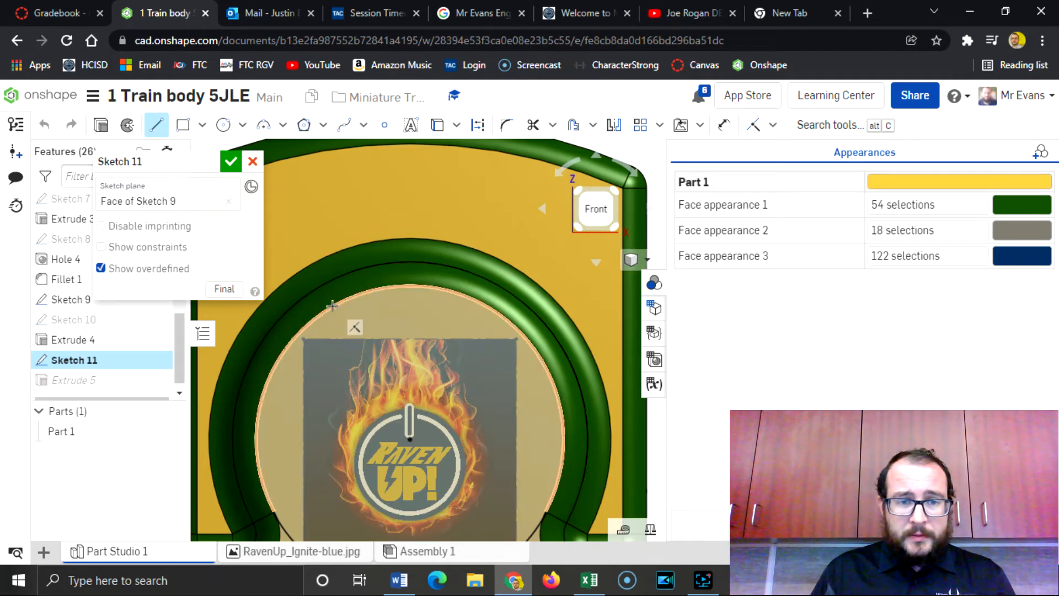
click(357, 293)
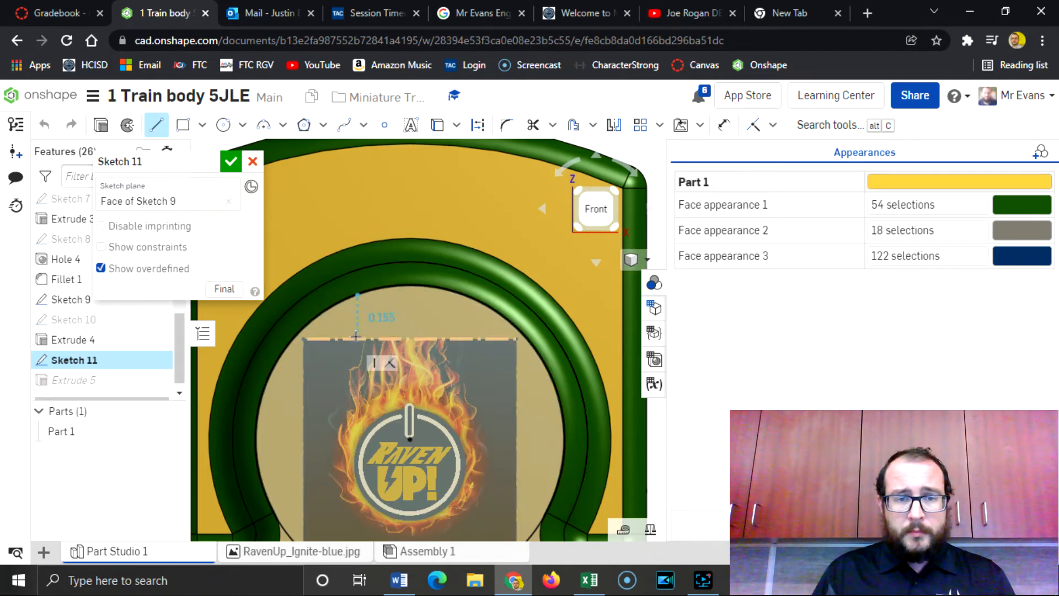
click(357, 338)
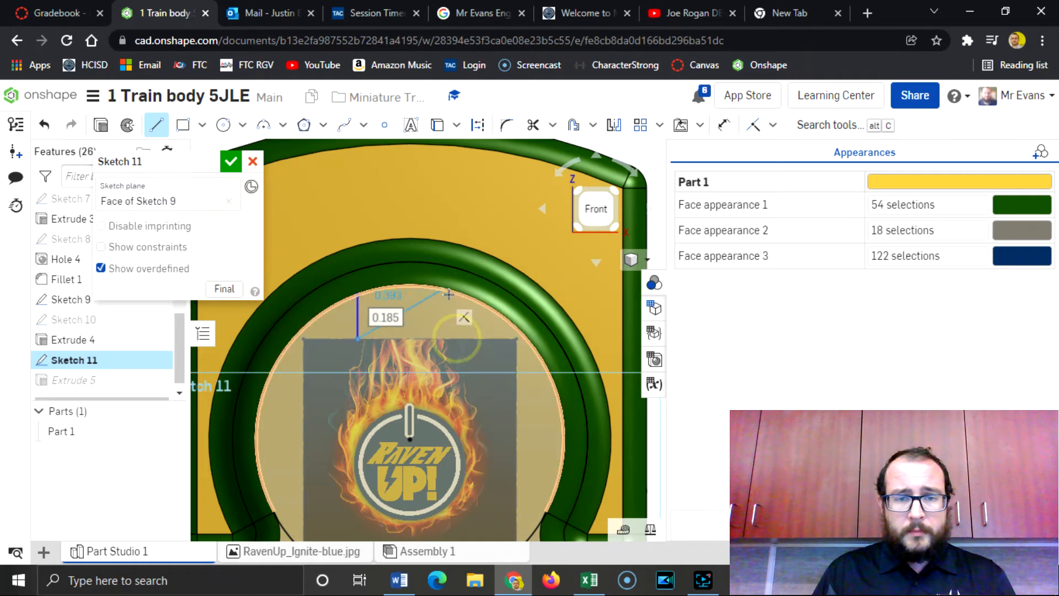
click(459, 338)
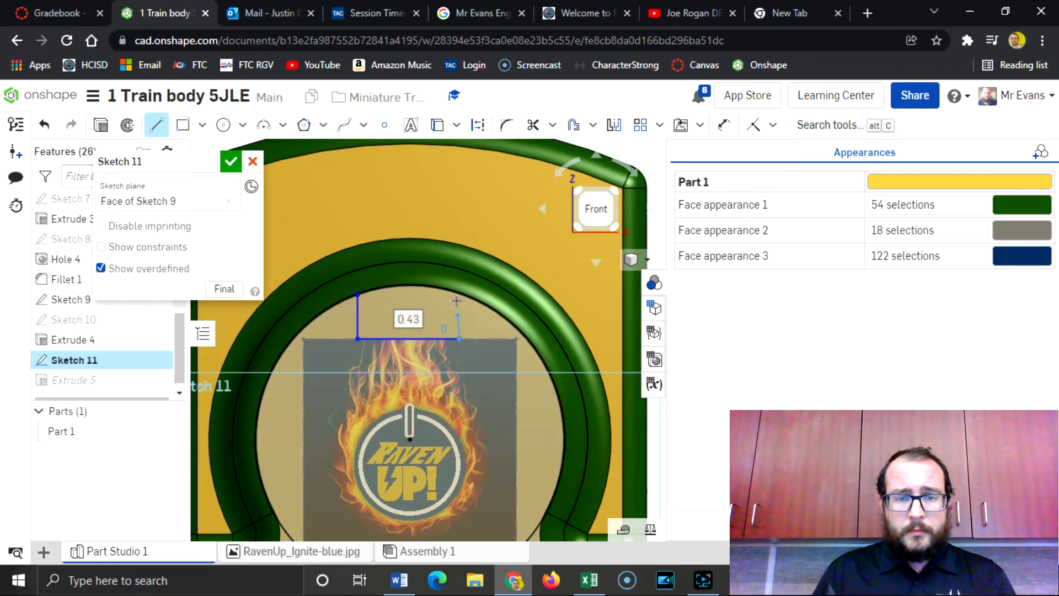
click(458, 292)
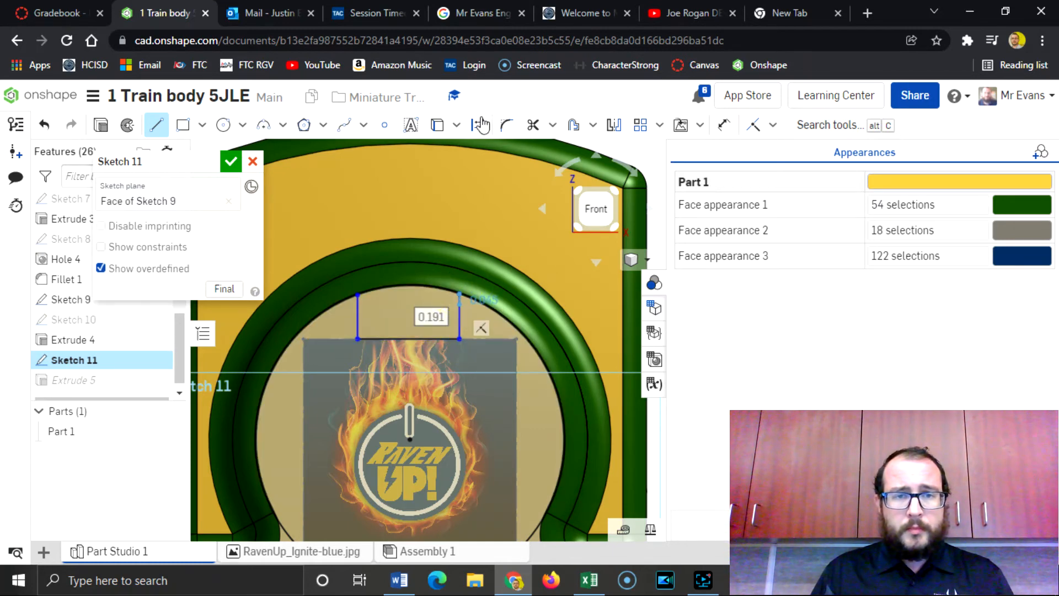
click(530, 126)
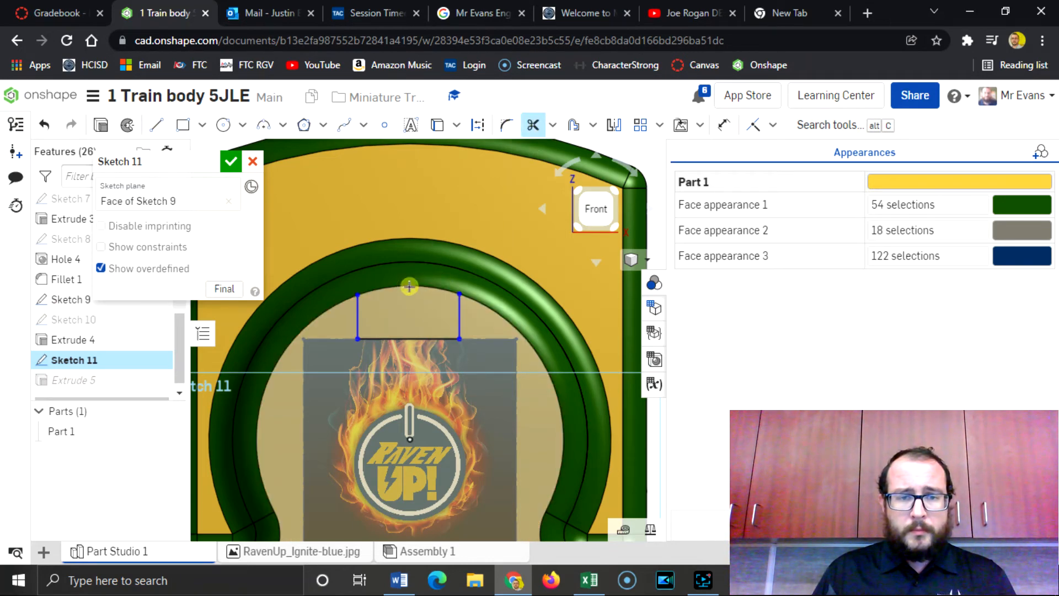
click(230, 161)
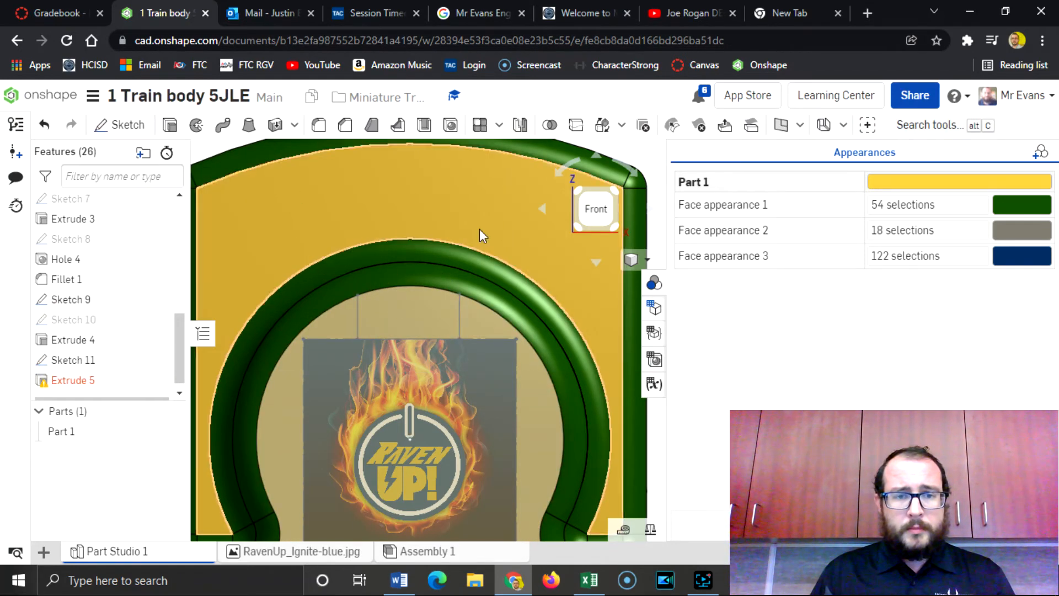
- Examine the smokestack hole in the boiler up close, from the top and in isometric view
key(shift+7)
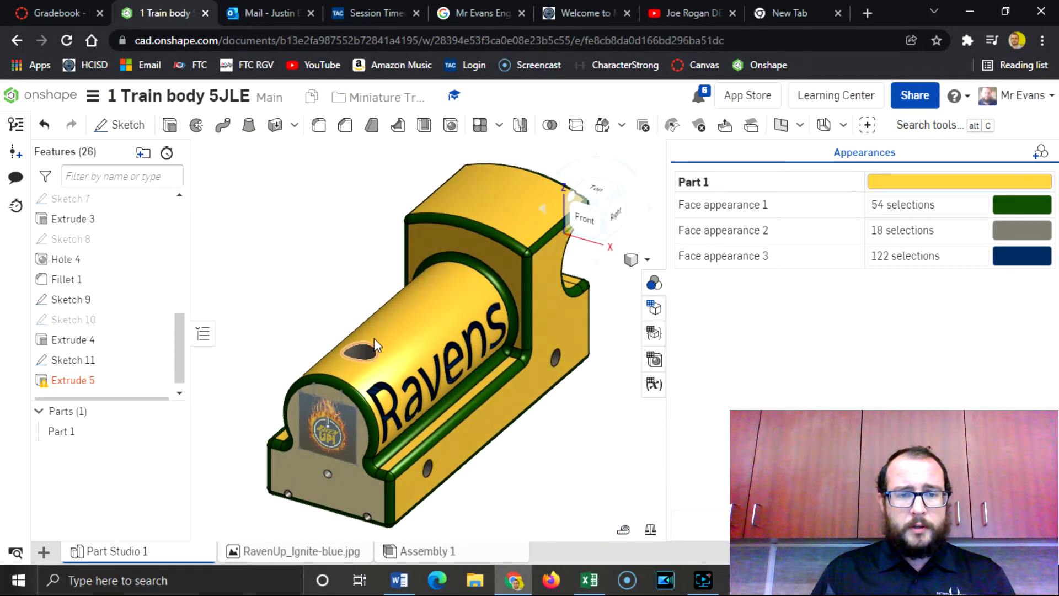
scroll(369, 356, down, 3)
scroll(367, 358, up, 10)
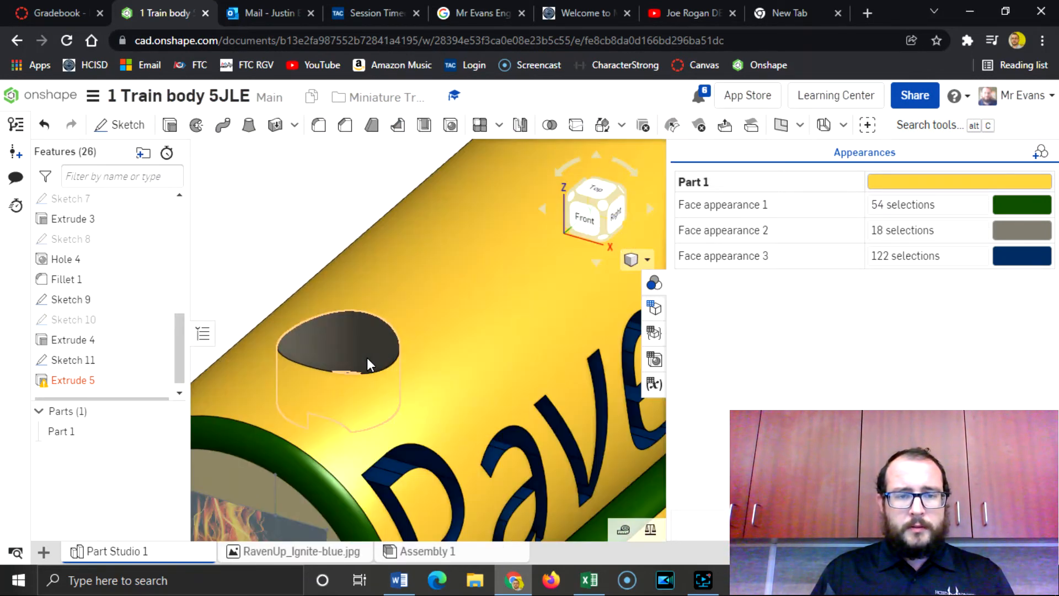
click(596, 189)
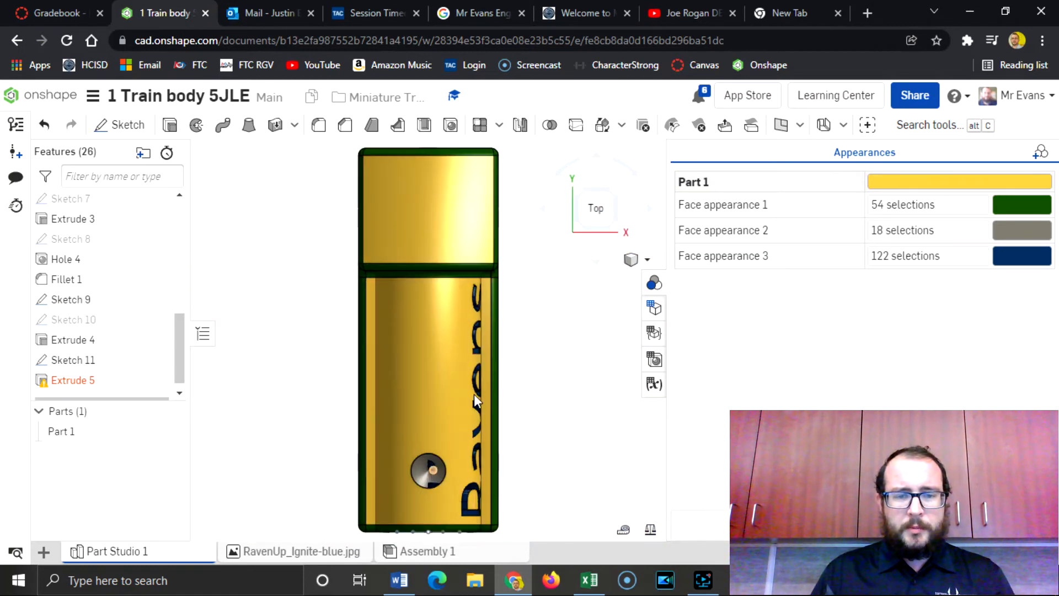
click(615, 225)
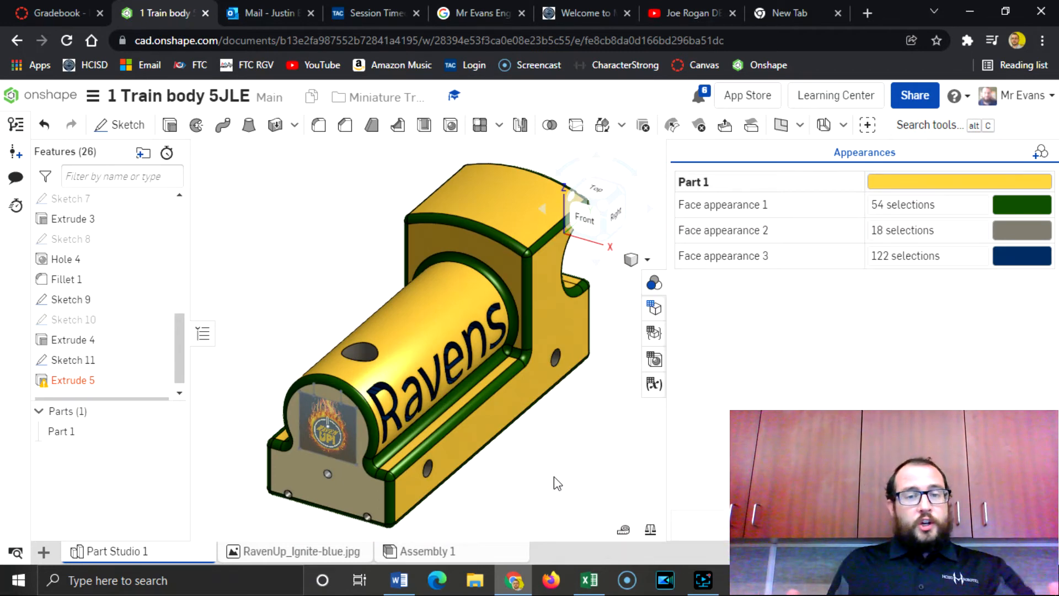
- Open the 5 Wheel 6JLE document from the Miniature Train folder to view the two-coloured wheel
click(48, 99)
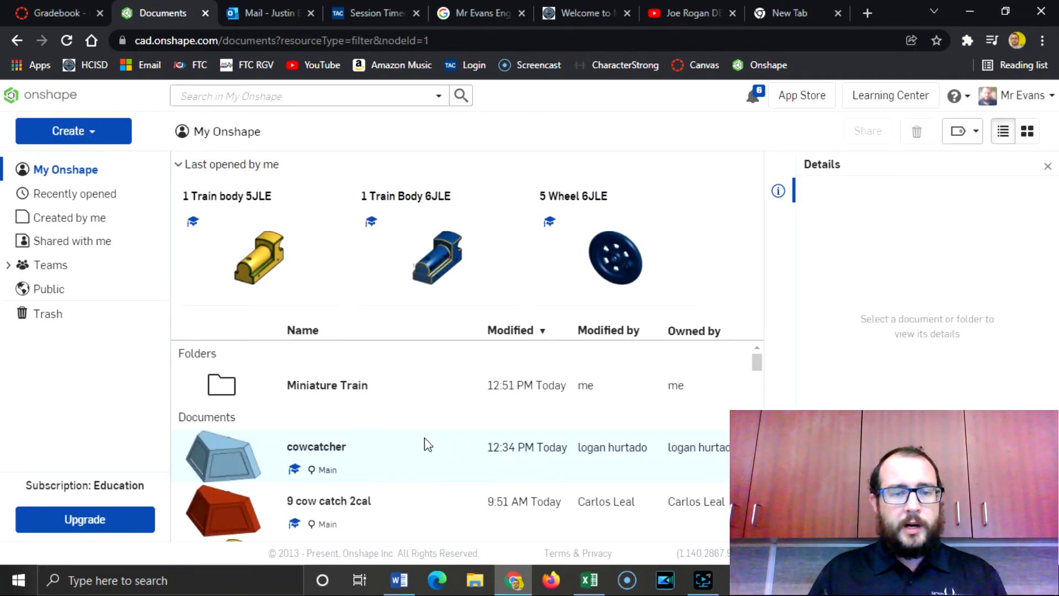
click(320, 386)
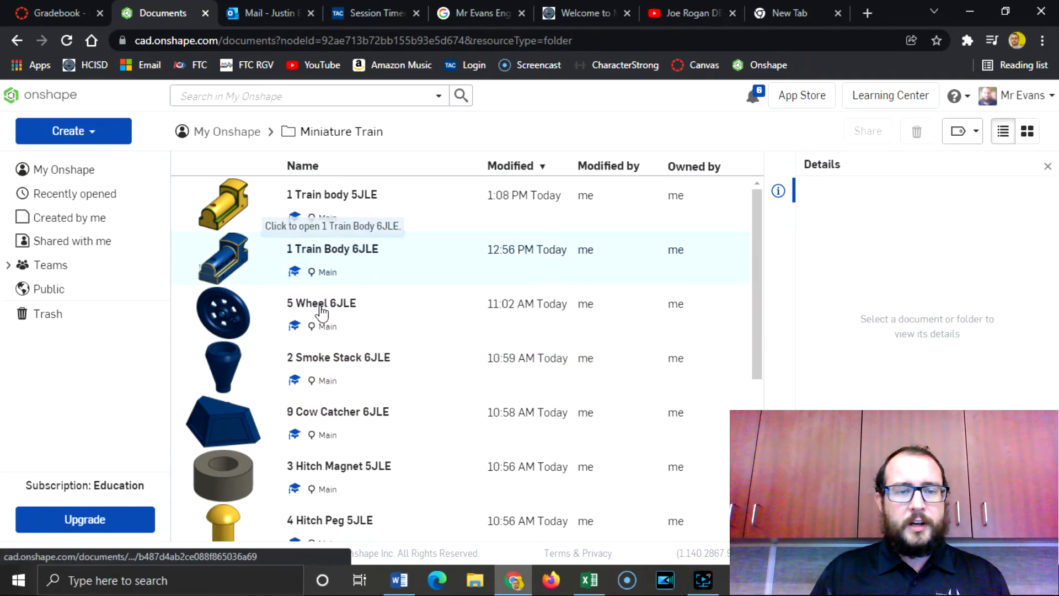
click(320, 304)
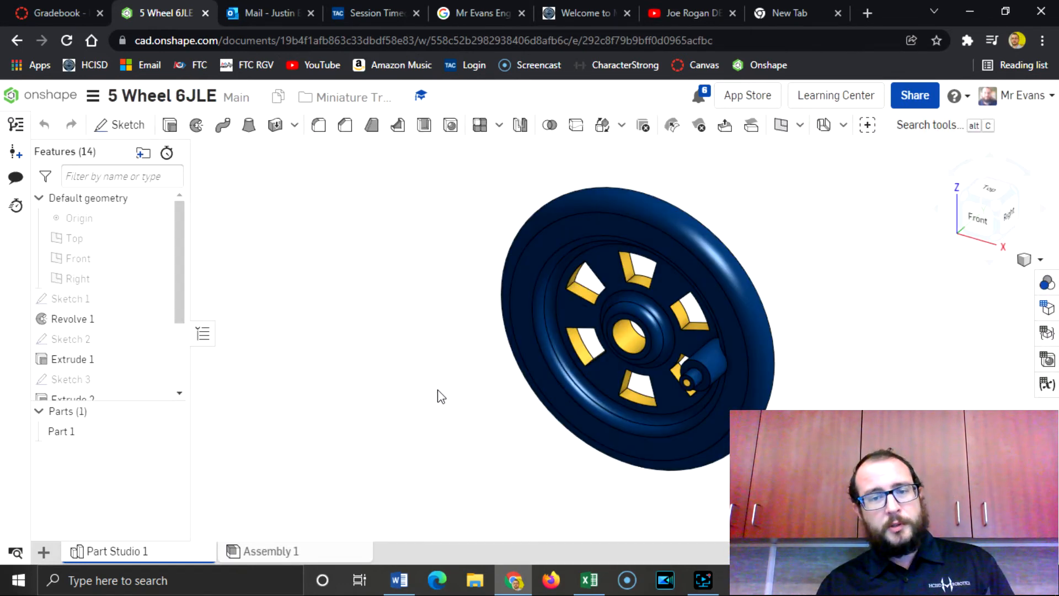
- Open the 1 Train Body 6JLE document, view its RAVEN_LOGO.png image, and return to Part Studio 1
click(34, 95)
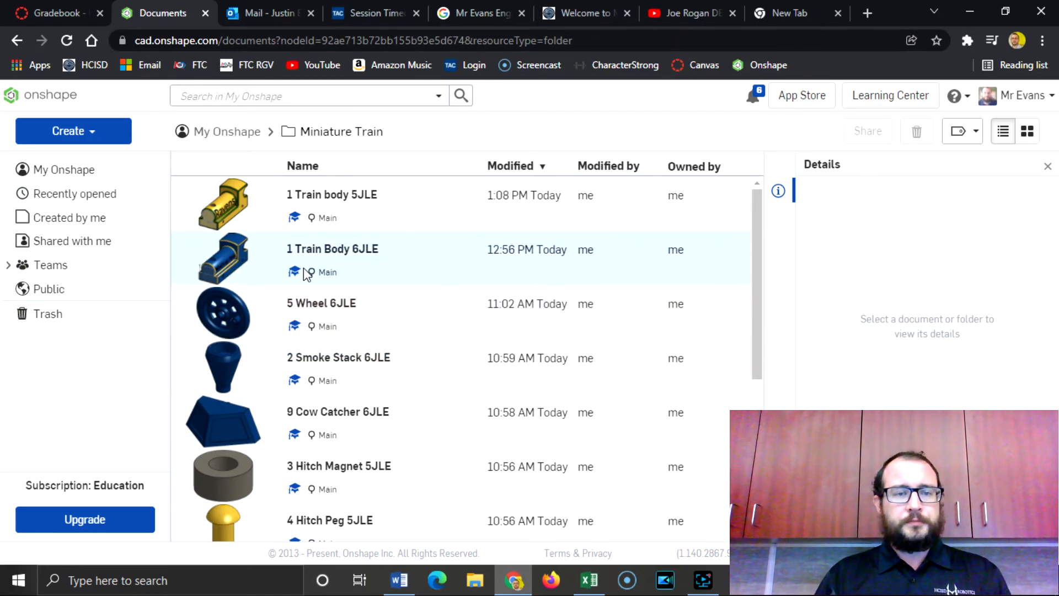
click(319, 249)
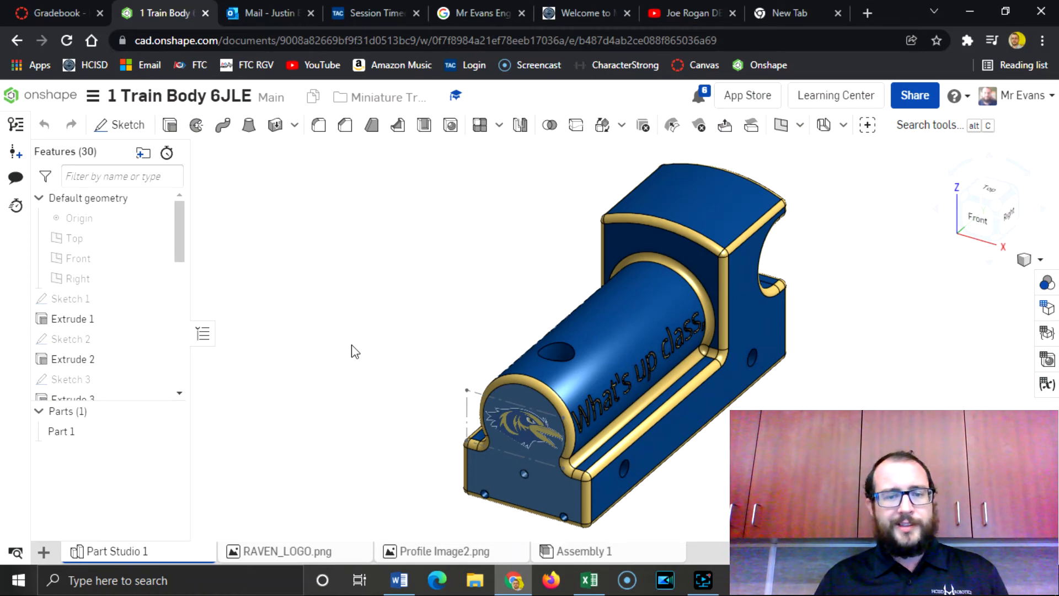
click(307, 553)
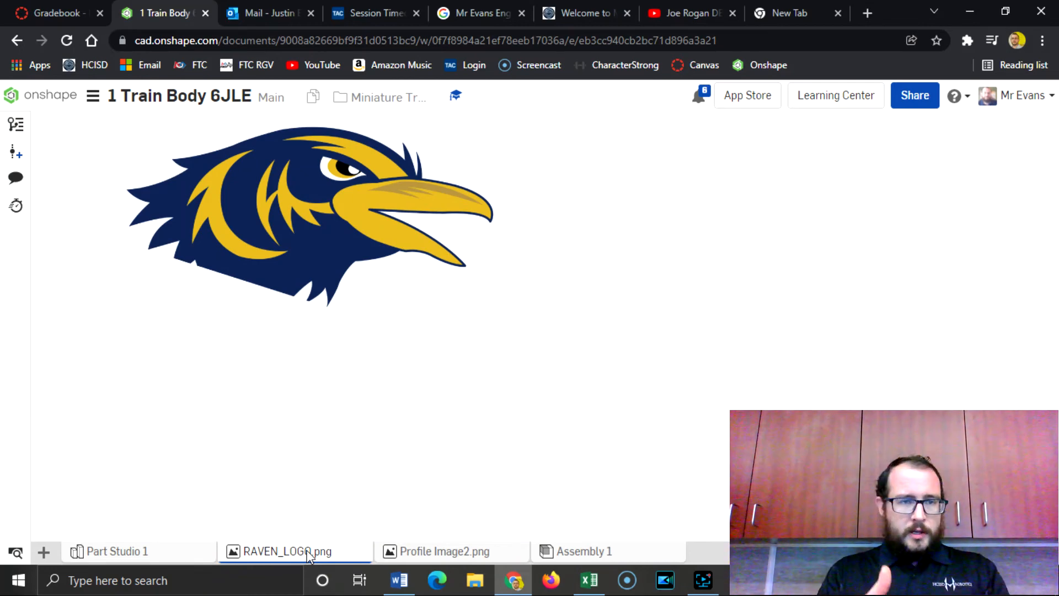
click(165, 552)
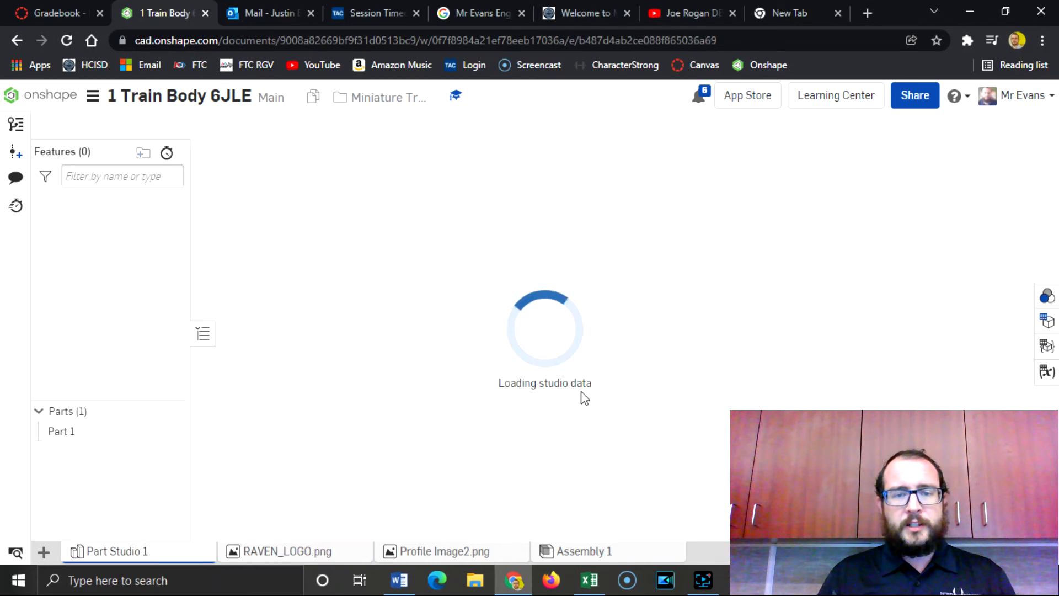